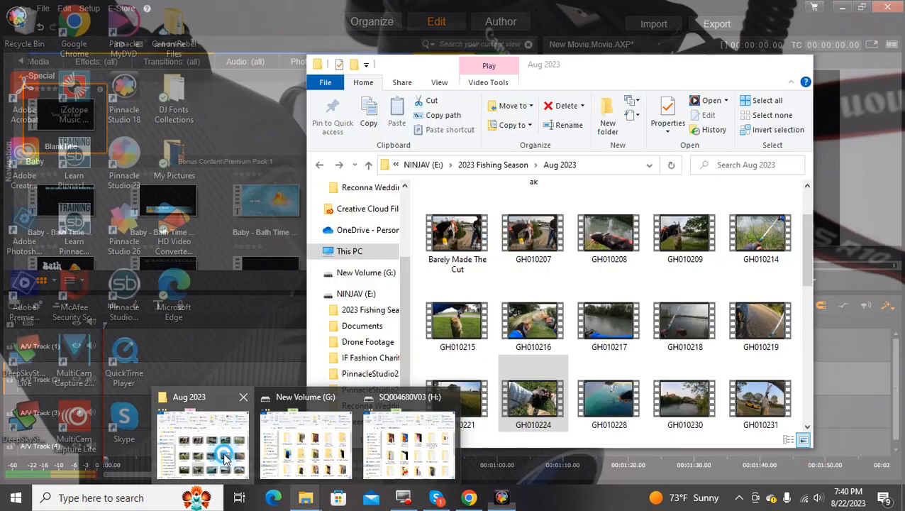
Look through the video clips in the Aug 2023 folder, then minimize the folder window
click(231, 445)
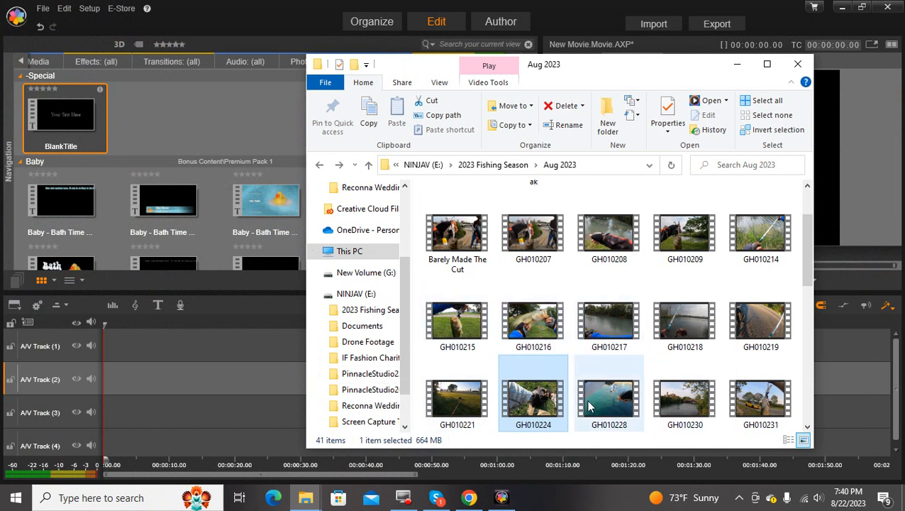
click(807, 427)
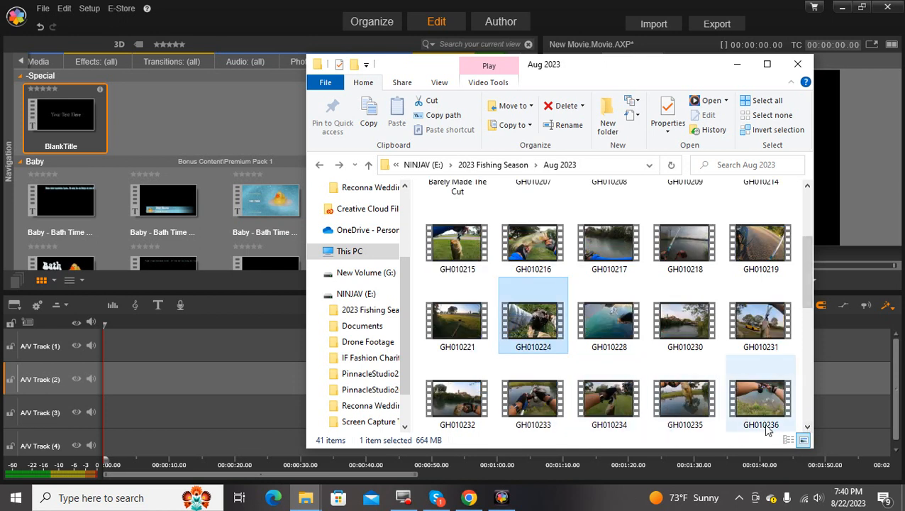
click(807, 427)
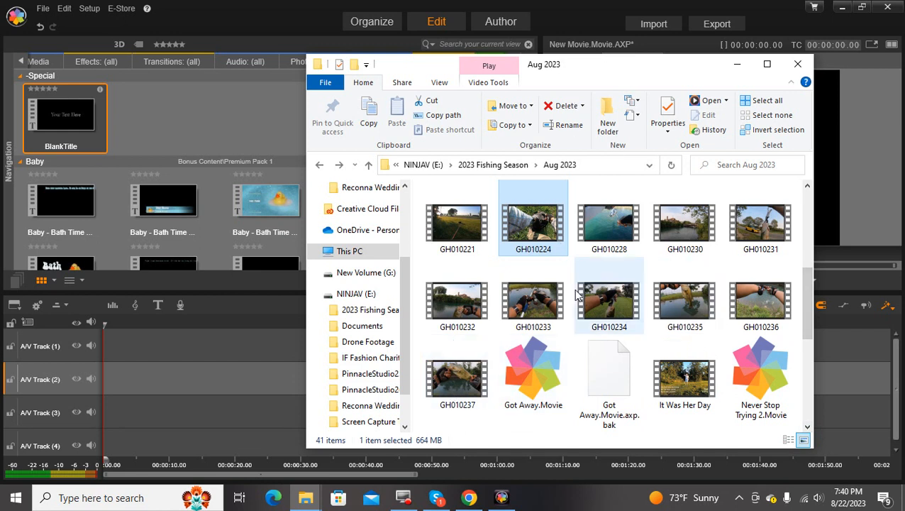
click(738, 65)
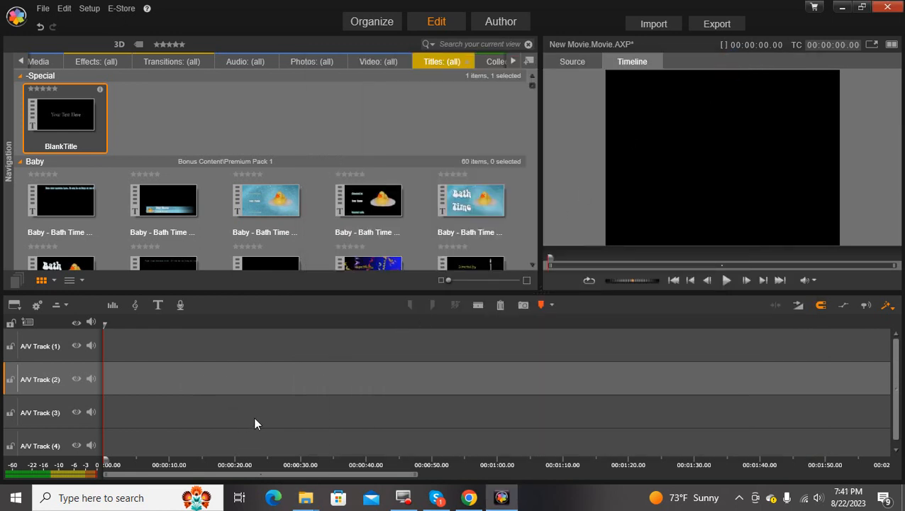
Show all videos in the media library and open the Import Media Files dialog
click(367, 61)
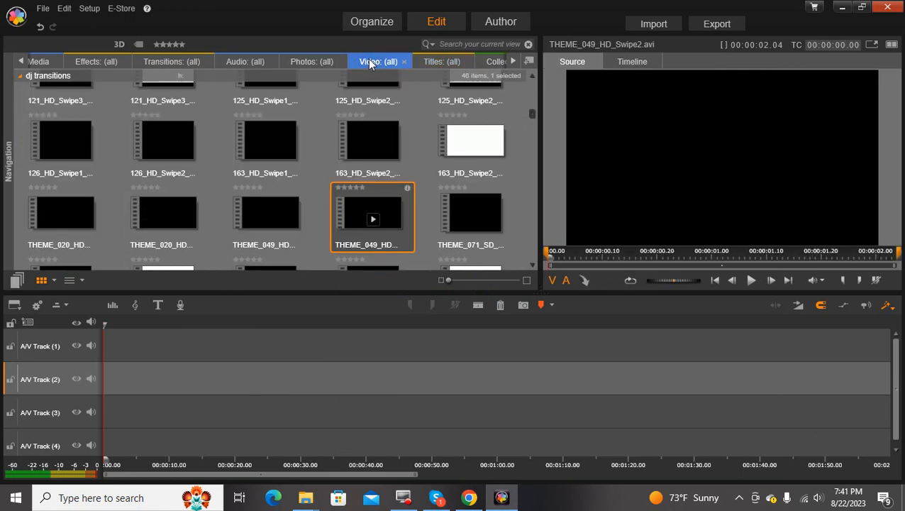
click(9, 65)
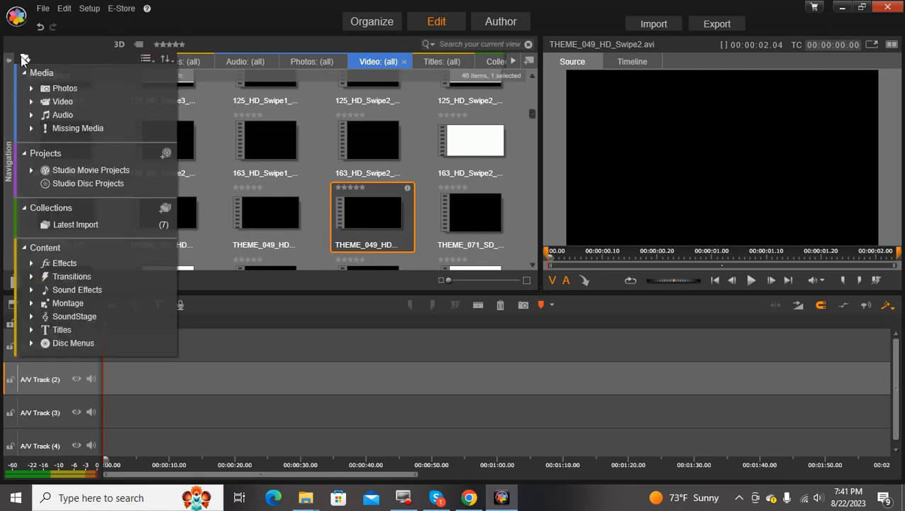
click(24, 58)
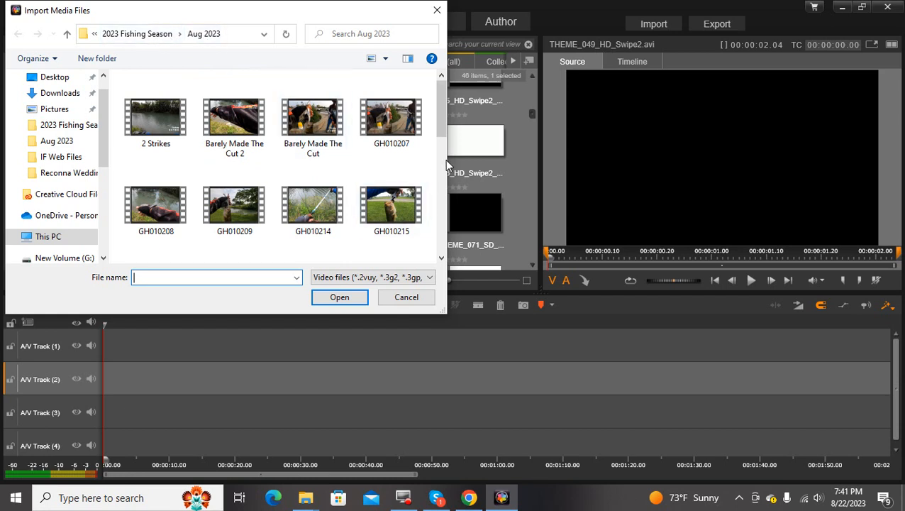
Import the clips GH010224 and GH010230 through GH010237 from the Aug 2023 folder
drag(441, 132, 451, 181)
click(240, 181)
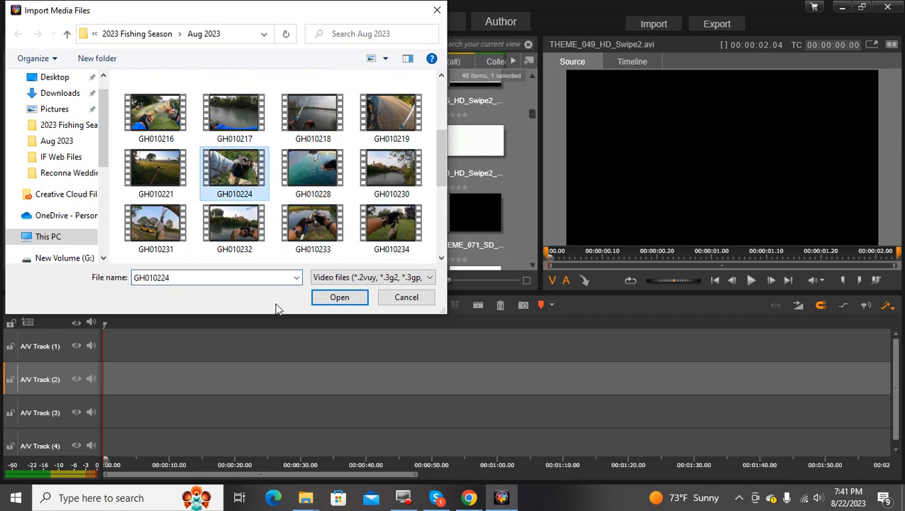
ctrl+click(394, 174)
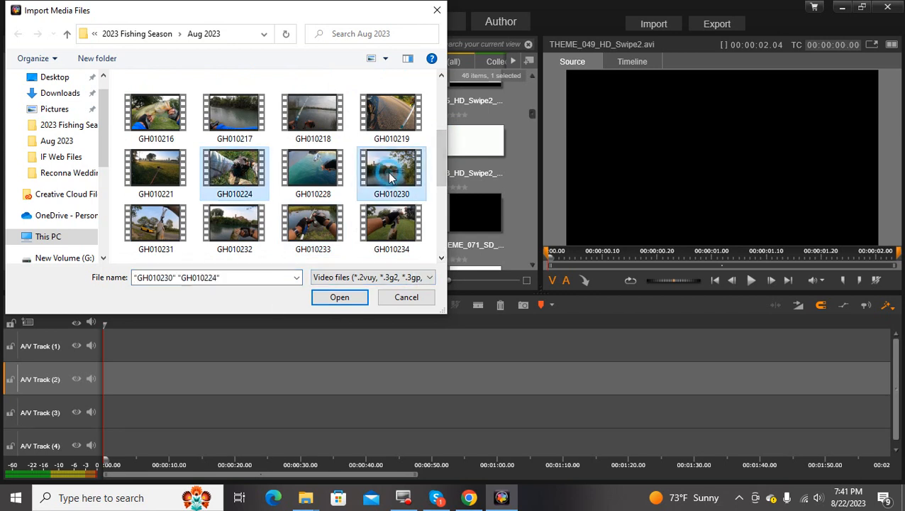
ctrl+click(159, 225)
ctrl+click(254, 224)
ctrl+click(312, 226)
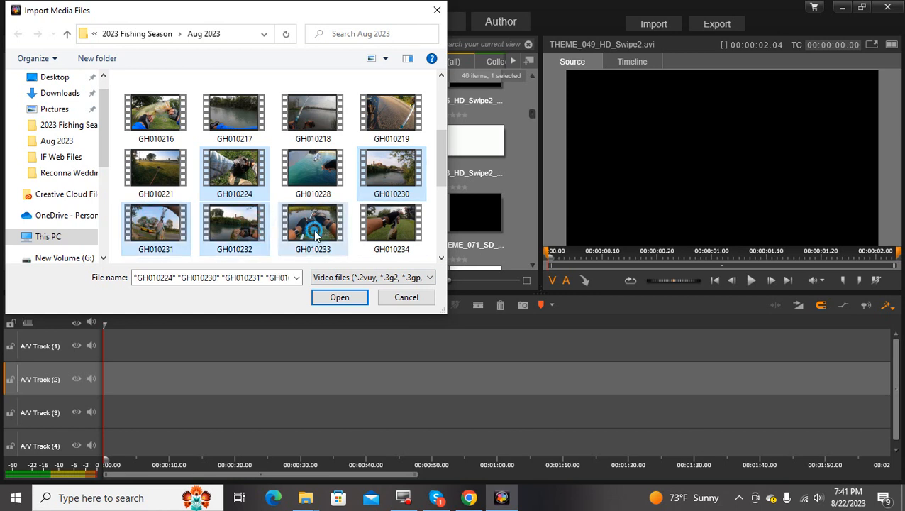
ctrl+click(390, 225)
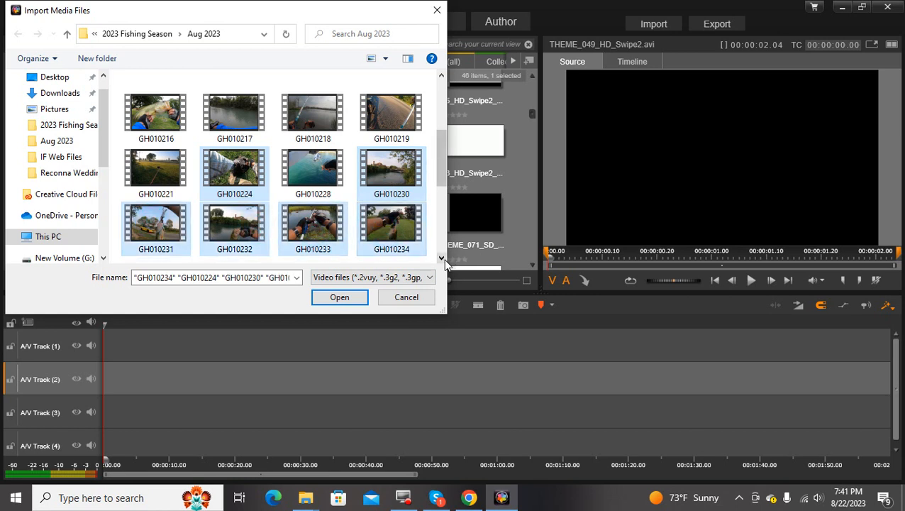
click(442, 258)
ctrl+click(159, 231)
ctrl+click(234, 231)
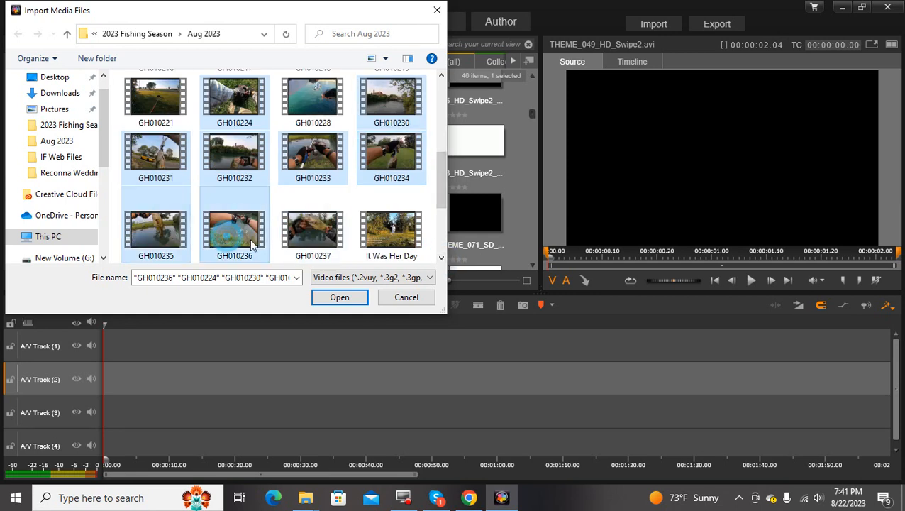
ctrl+click(334, 236)
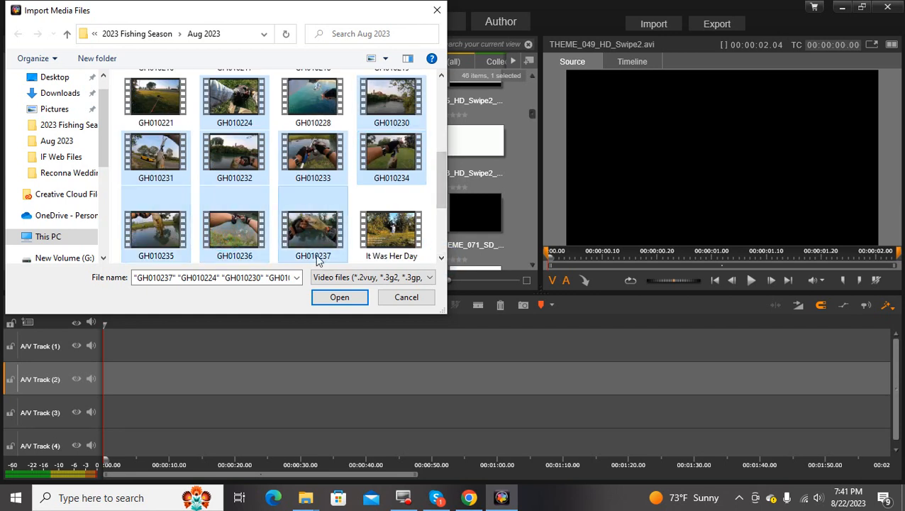
click(345, 303)
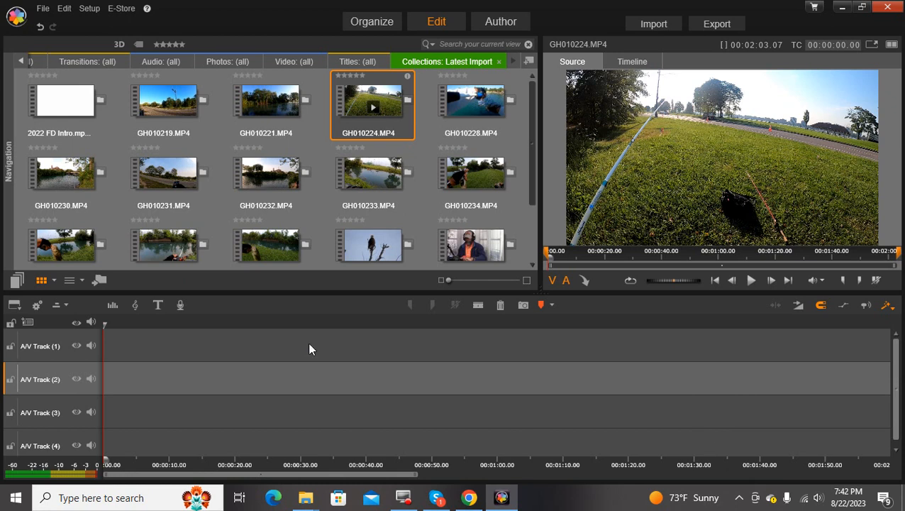
Place the GH010230.MP4 clip at the very start of A/V Track (3)
mouse_move(337, 199)
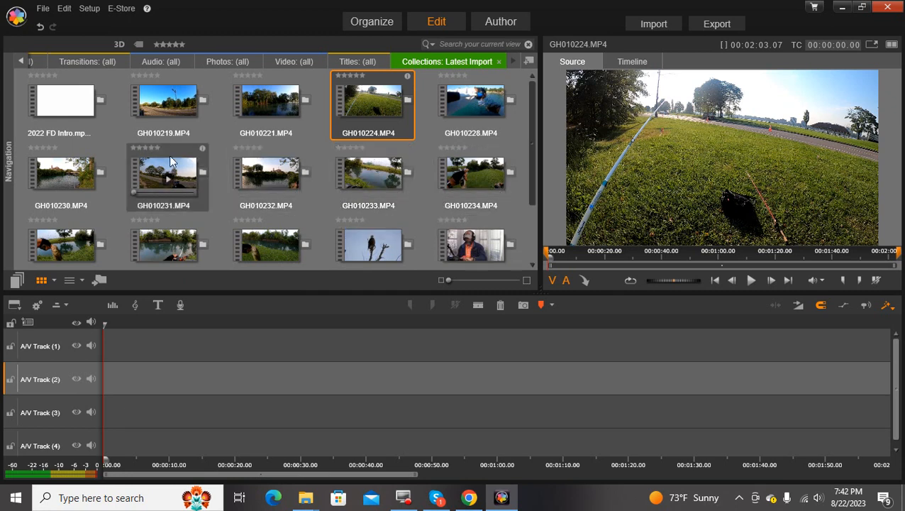
click(75, 152)
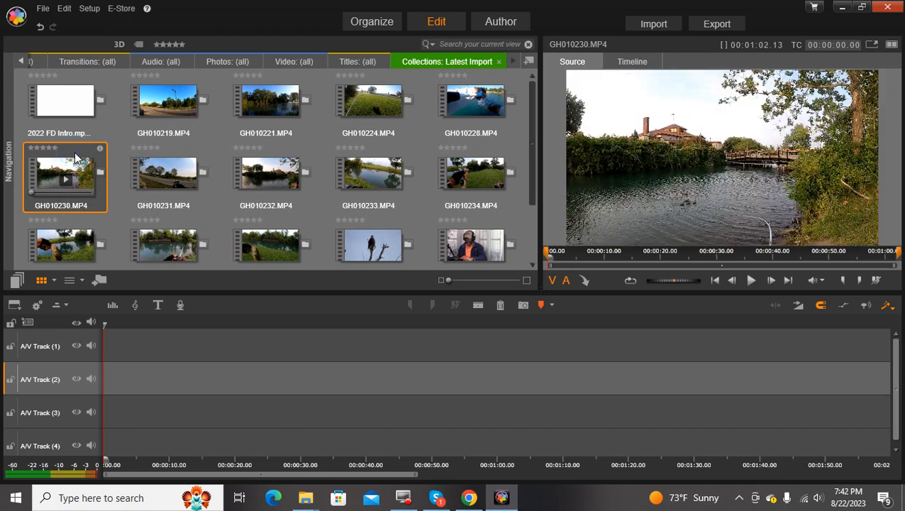
mouse_move(98, 182)
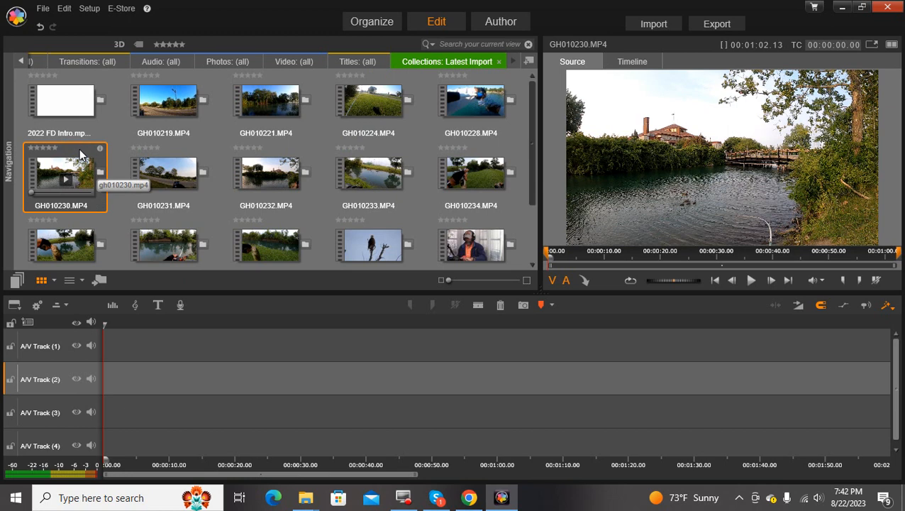
drag(88, 162, 125, 404)
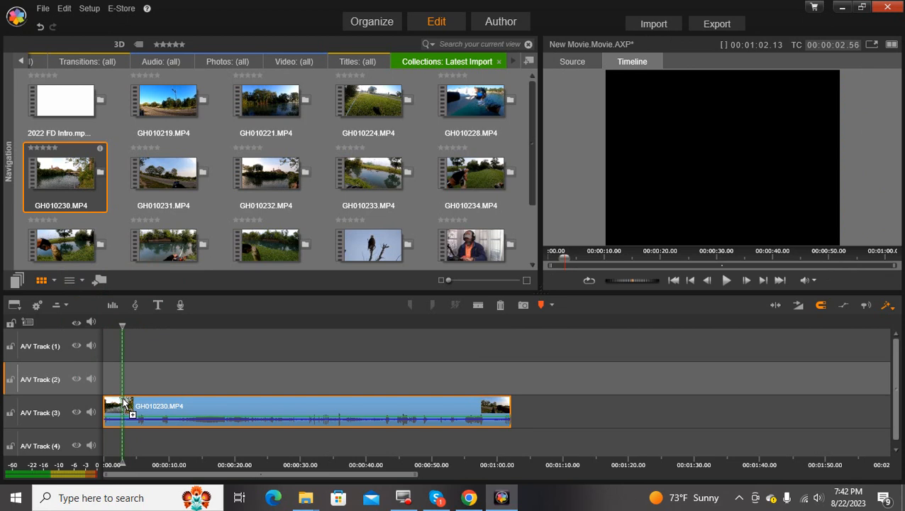
drag(124, 403, 126, 403)
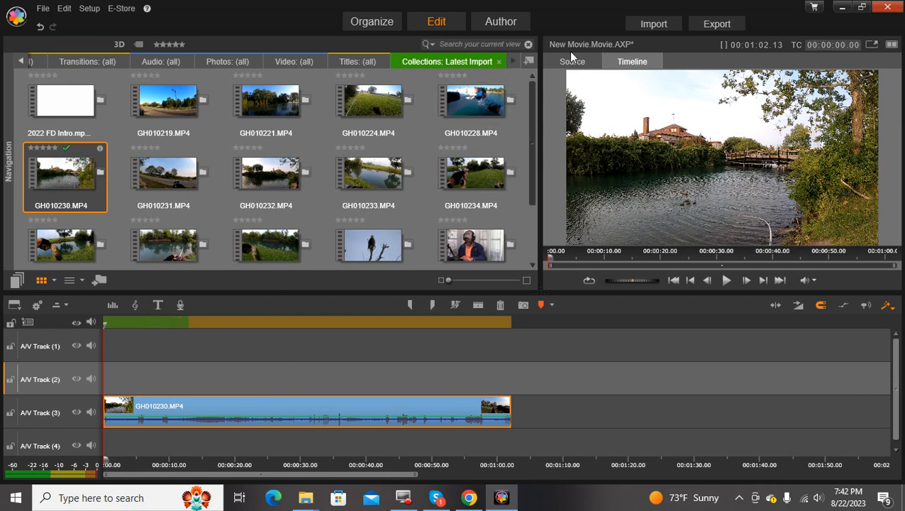
Save the movie project as "My Fishing Tutorial Edits" in the Aug 2023 folder
click(43, 9)
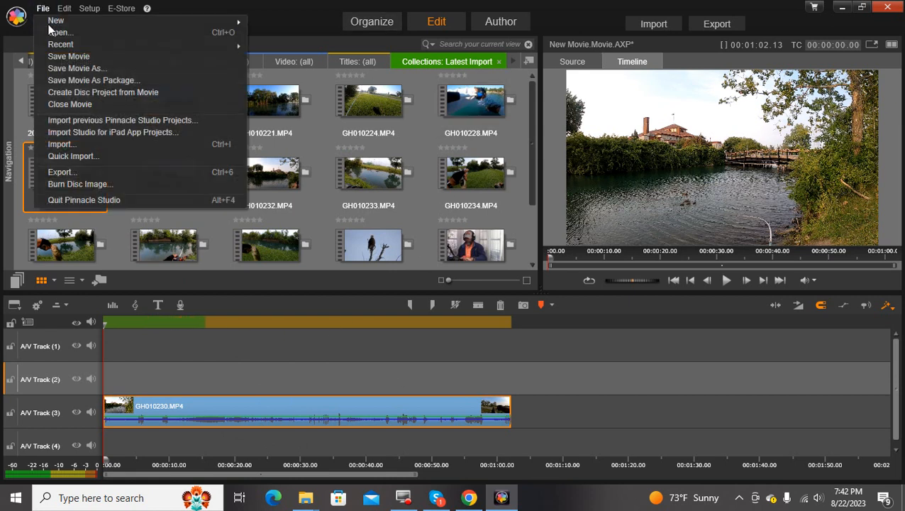
click(57, 67)
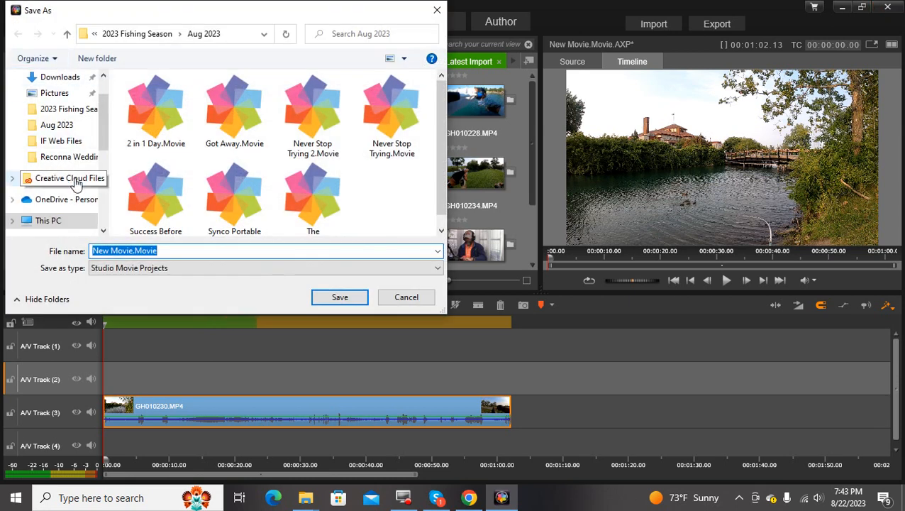
text(M)
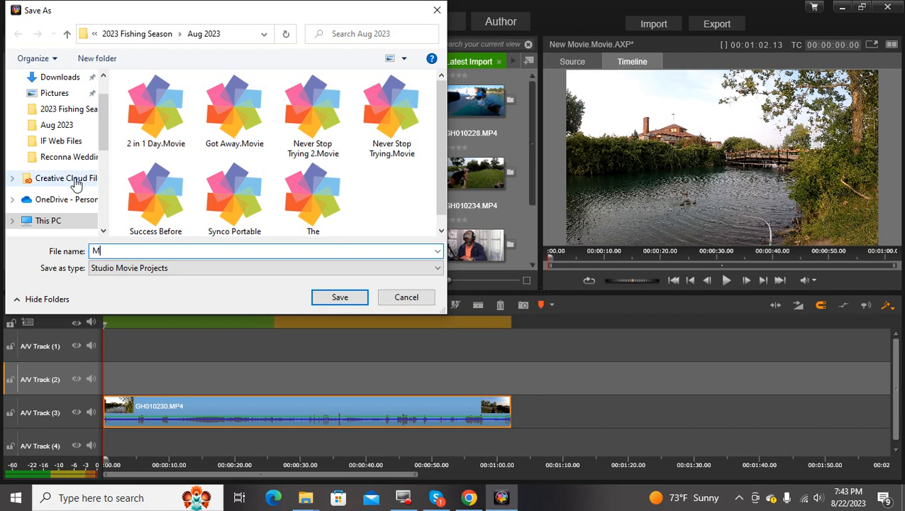
text(y Fishing Tutoria)
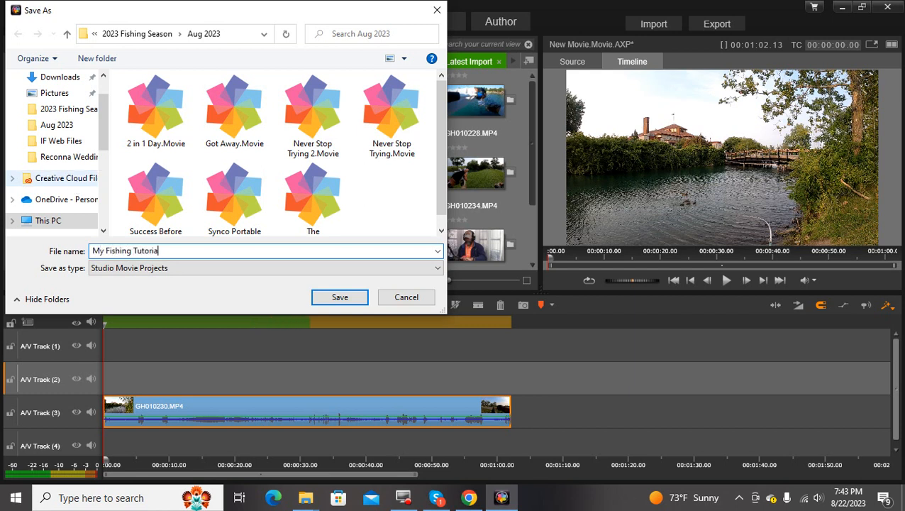
text(l Edits)
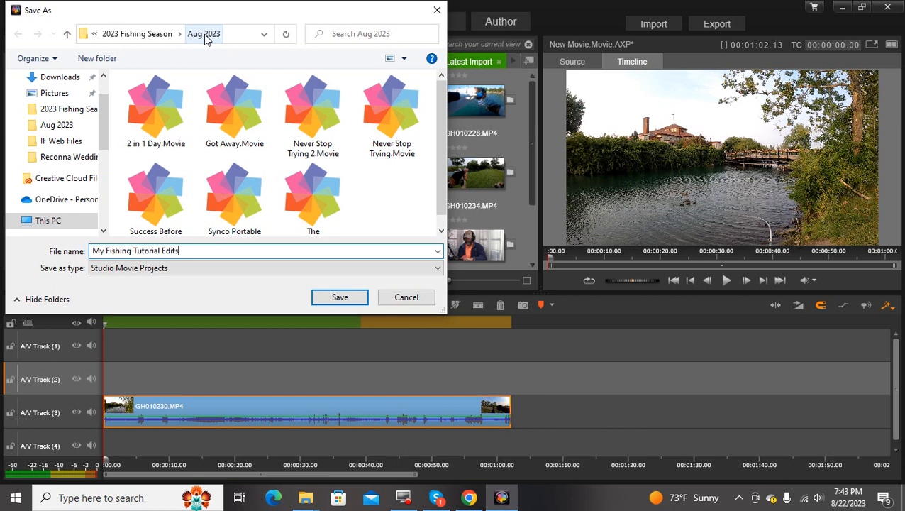
click(341, 298)
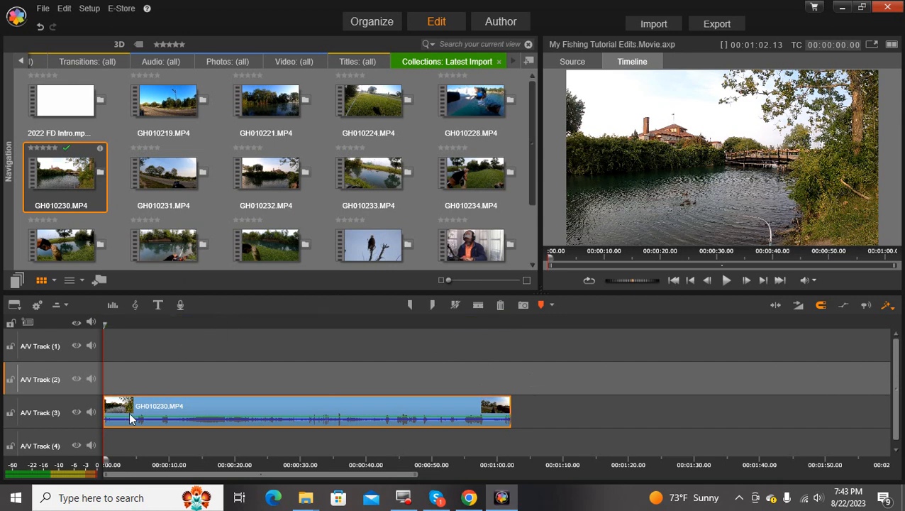
Play GH010230.MP4 on the timeline, split it at about 00:00:59.25, and delete the short remainder after the cut
click(727, 281)
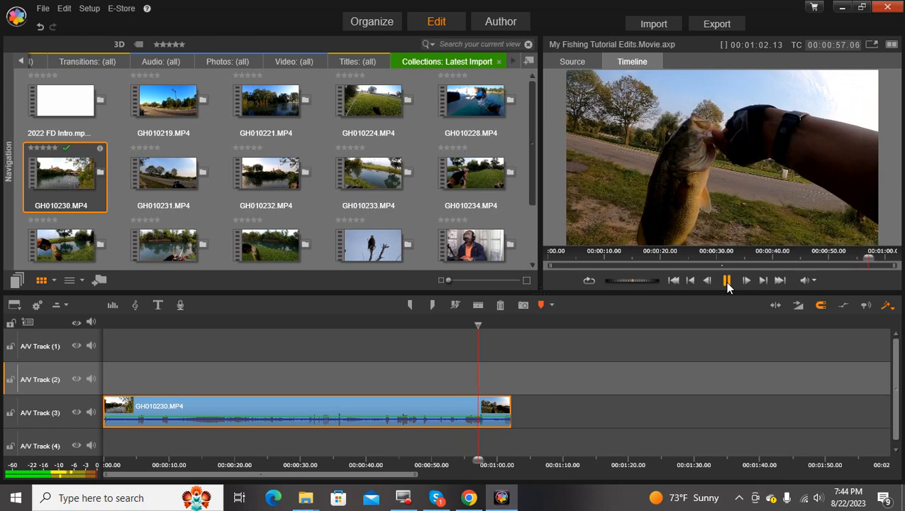
click(479, 304)
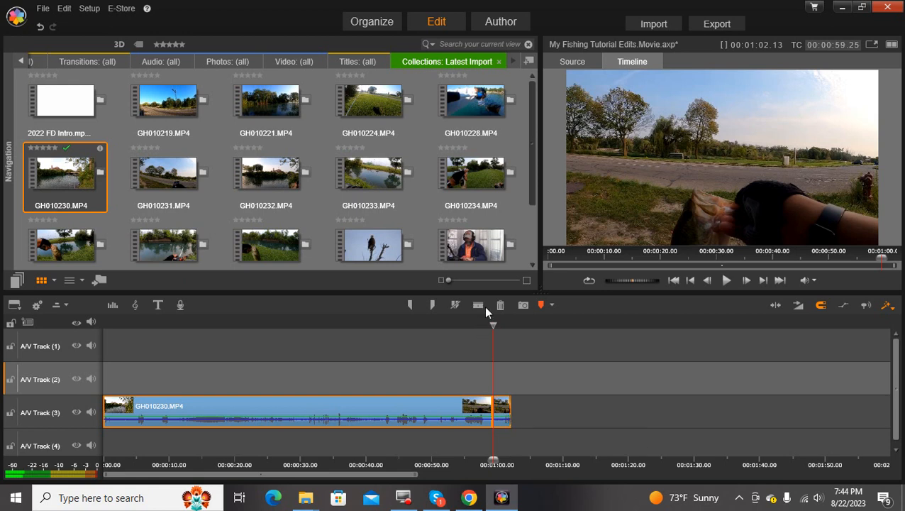
click(502, 412)
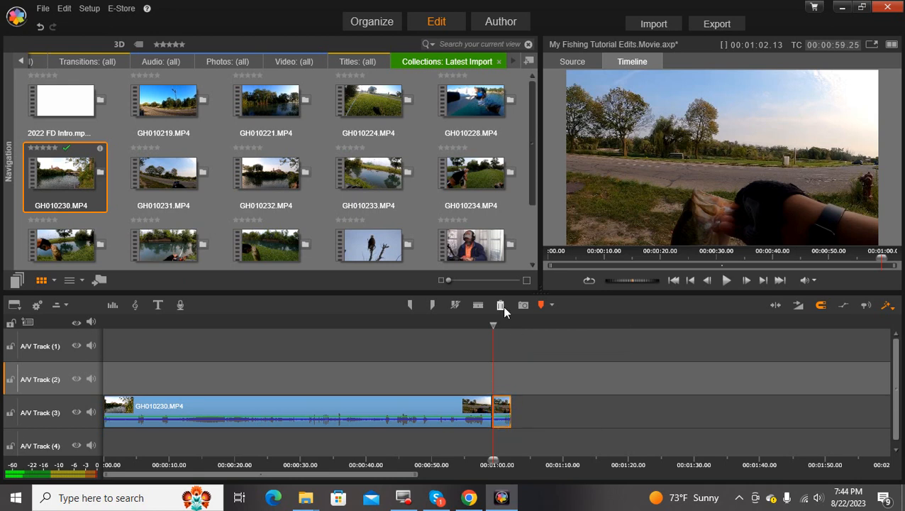
click(500, 306)
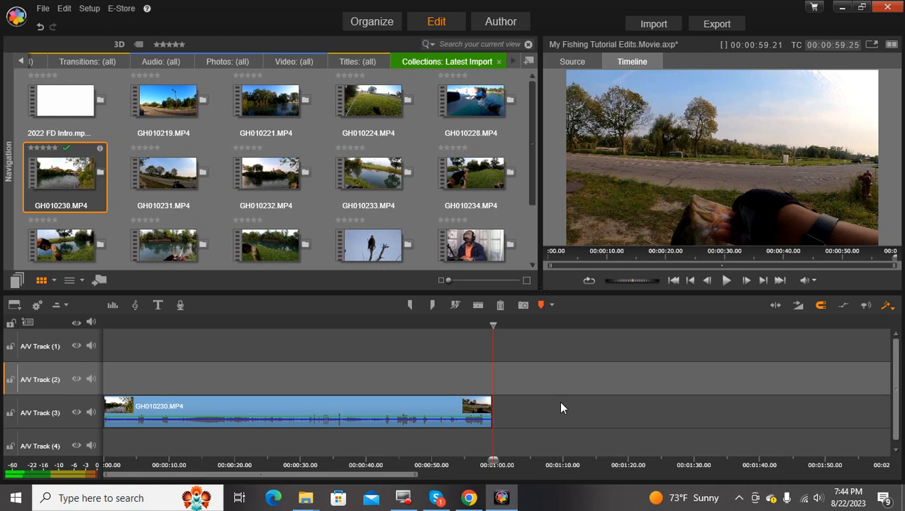
Add the GH010231.MP4 clip to A/V Track (3) directly after GH010230.MP4
click(181, 154)
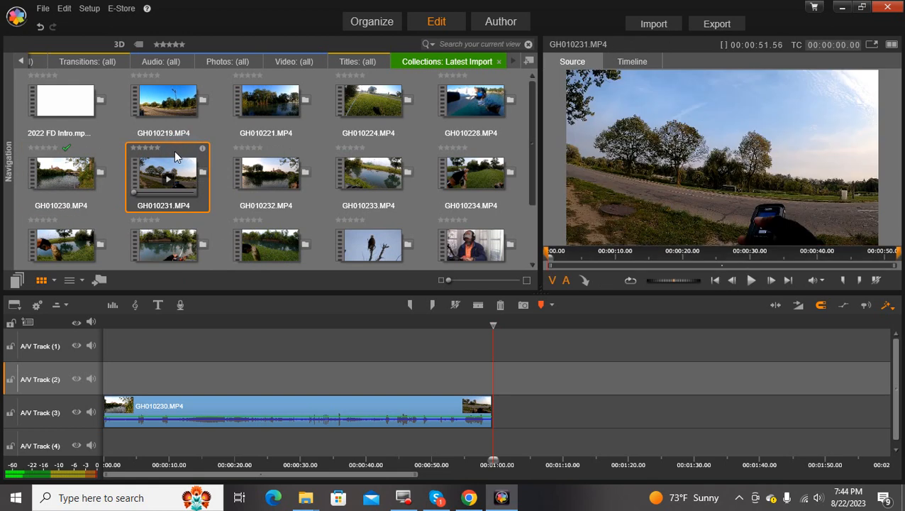
drag(176, 153, 500, 407)
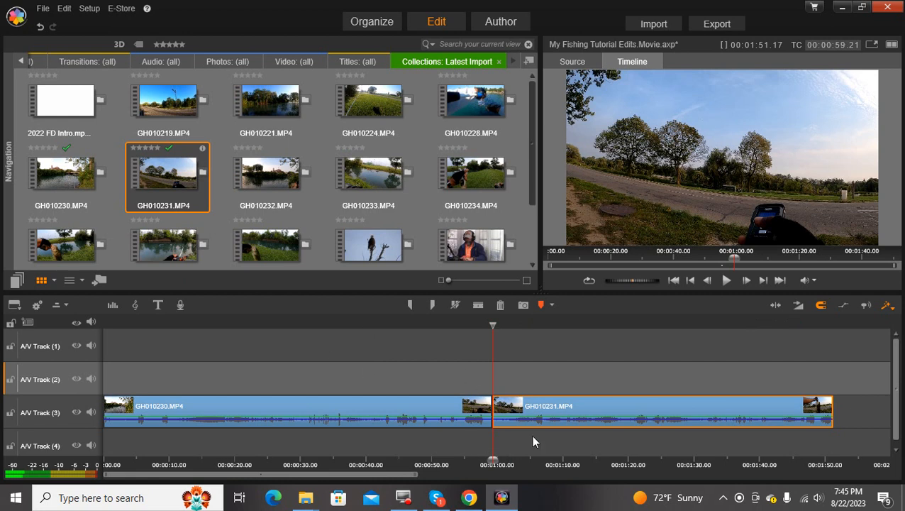
Play GH010231.MP4 on the timeline to find the cut point, split it at about 00:01:26.08, and delete the part after the cut
click(725, 281)
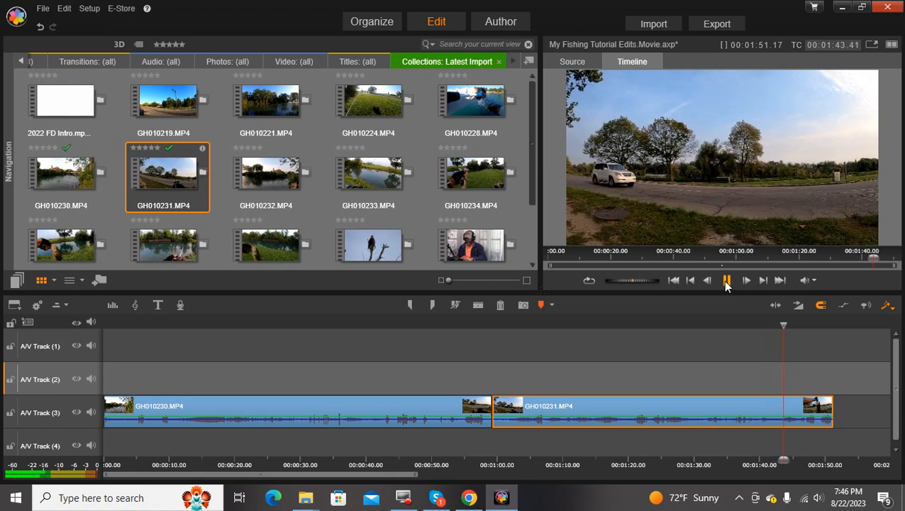
click(726, 281)
drag(799, 324, 603, 348)
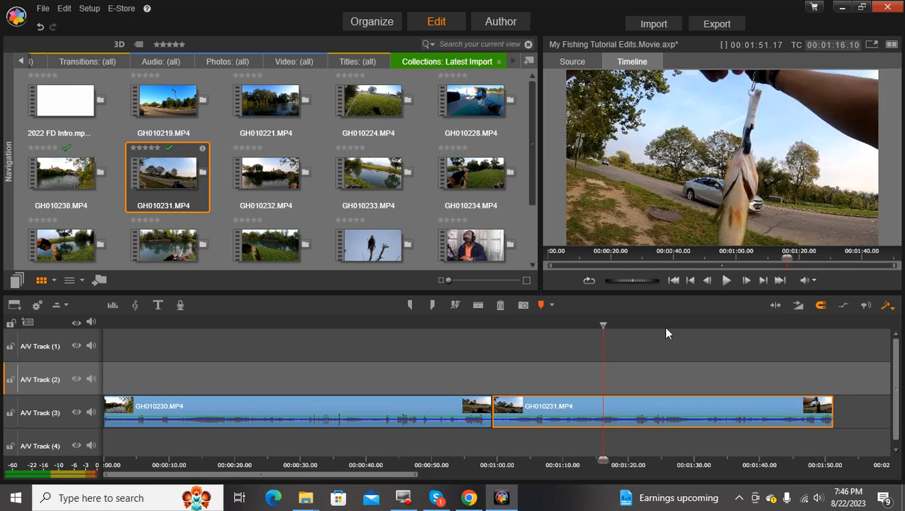
click(727, 281)
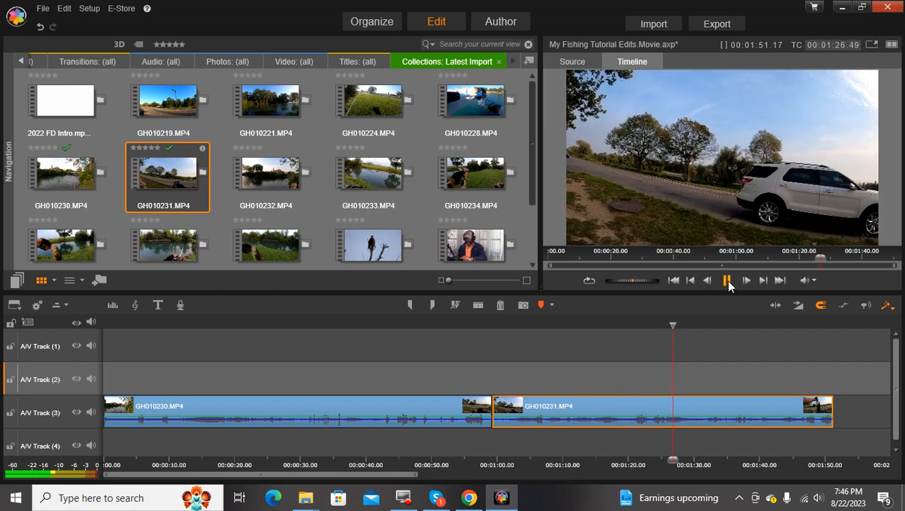
click(728, 281)
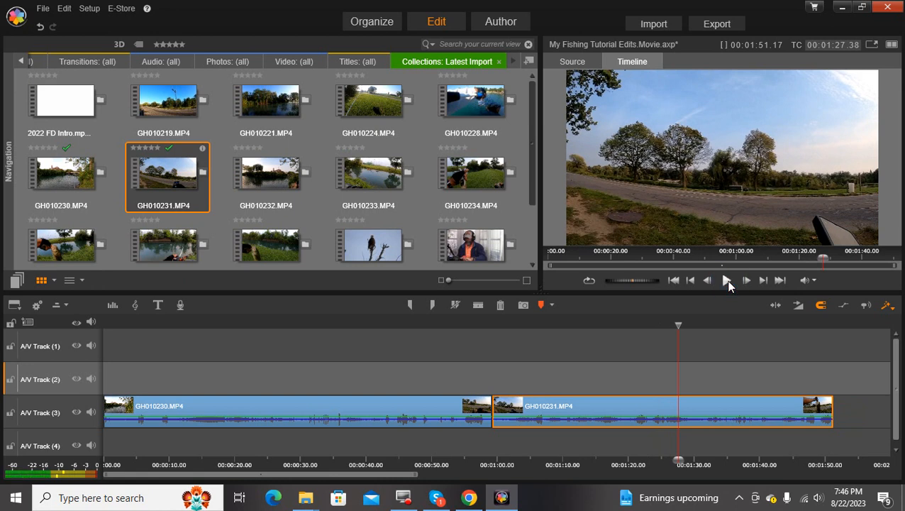
drag(678, 326, 658, 324)
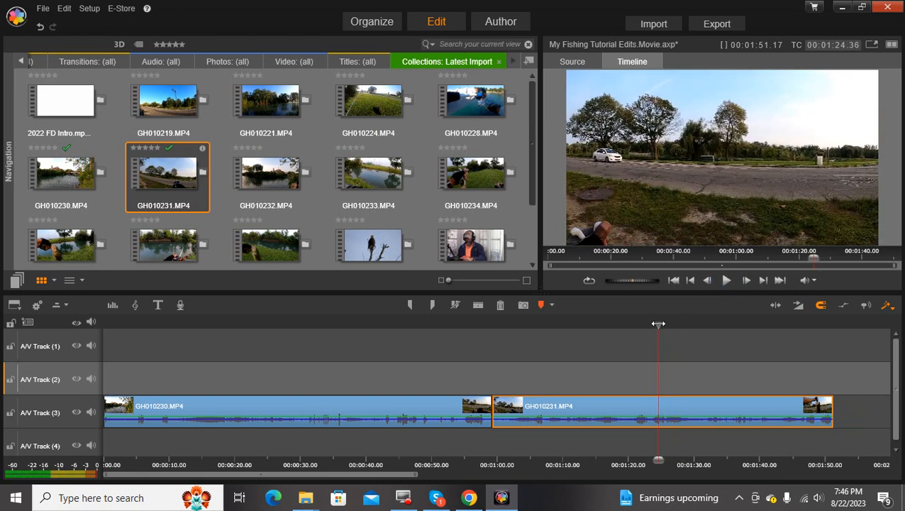
click(726, 281)
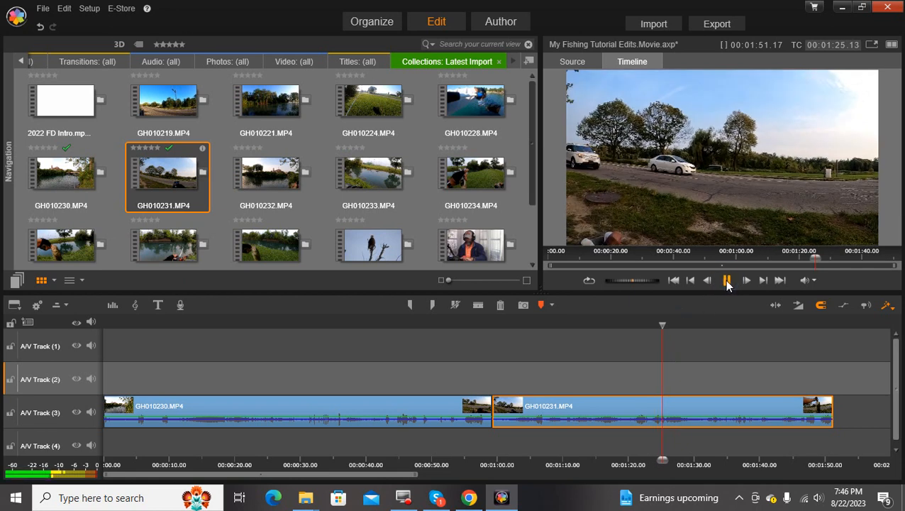
click(726, 281)
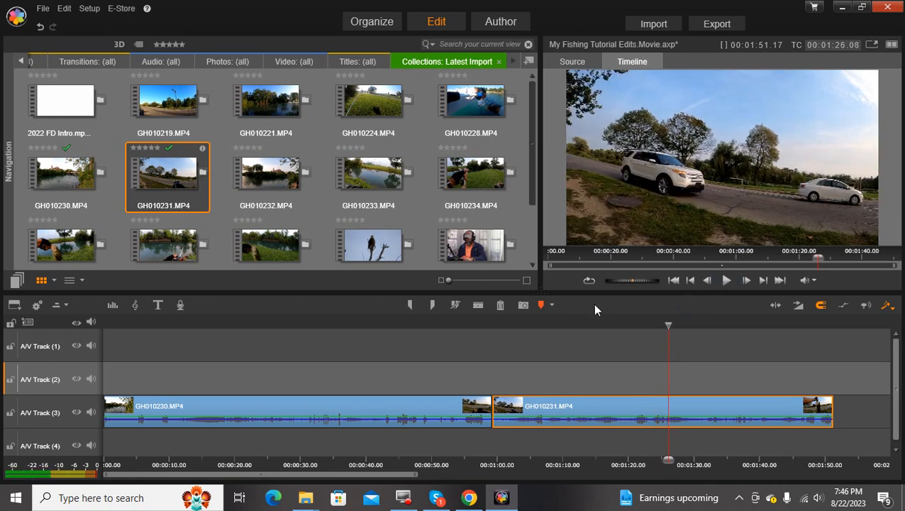
click(476, 308)
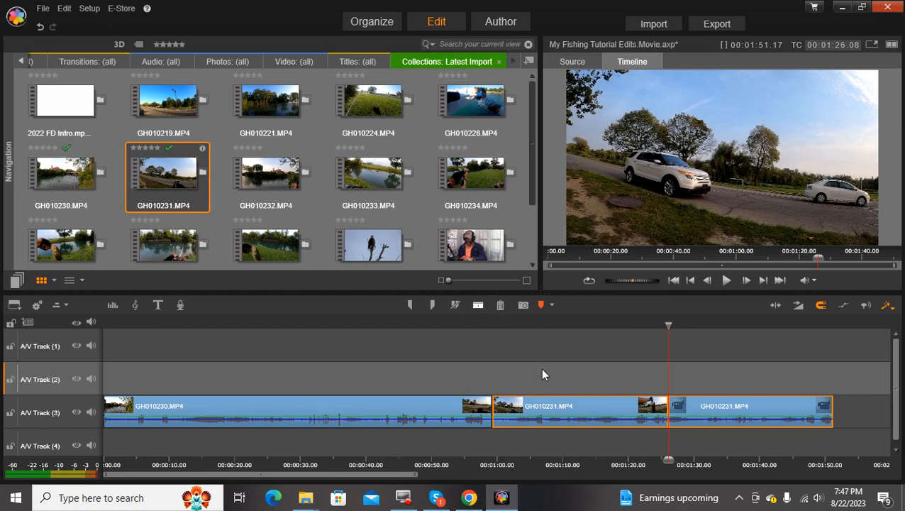
click(718, 417)
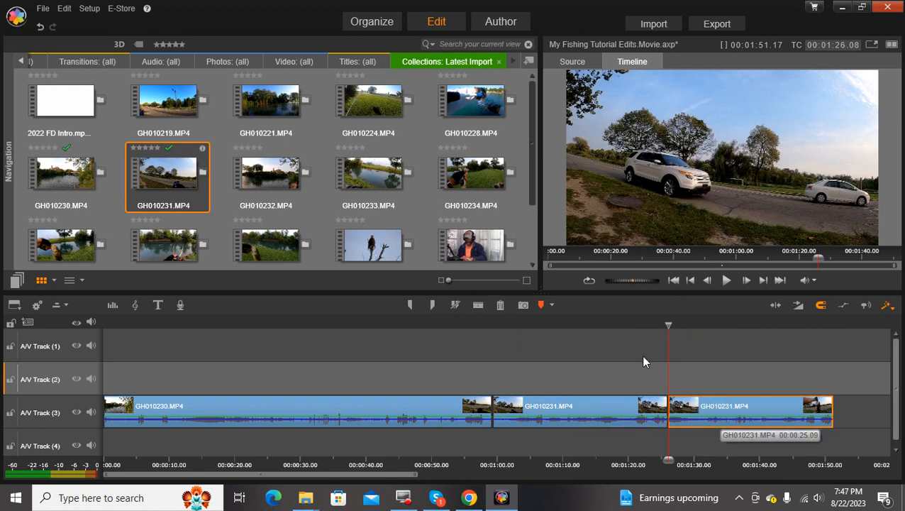
click(500, 305)
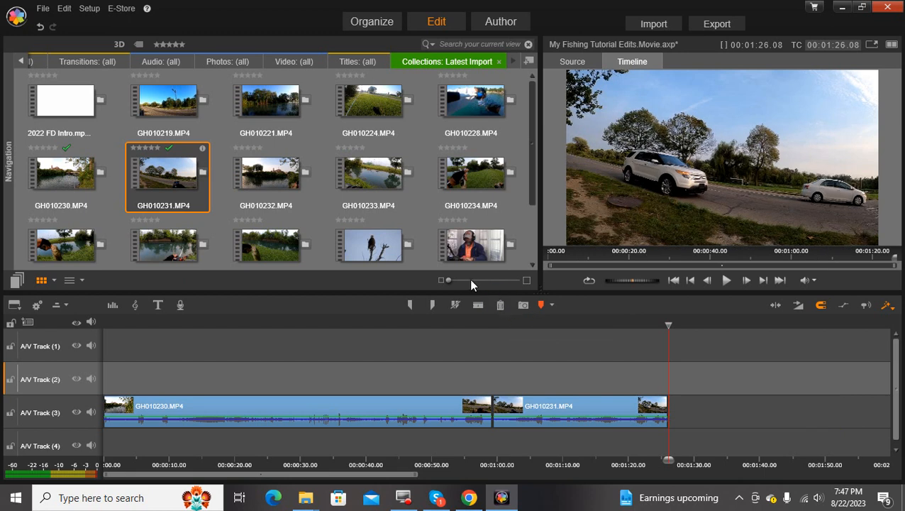
Preview the GH010232.MP4 source clip and add it to A/V Track (3) directly after GH010231.MP4
click(269, 153)
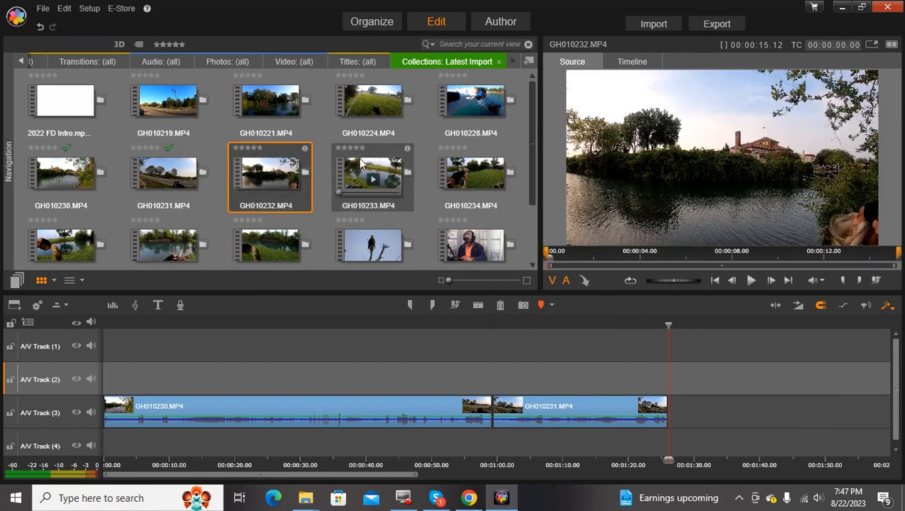
click(750, 281)
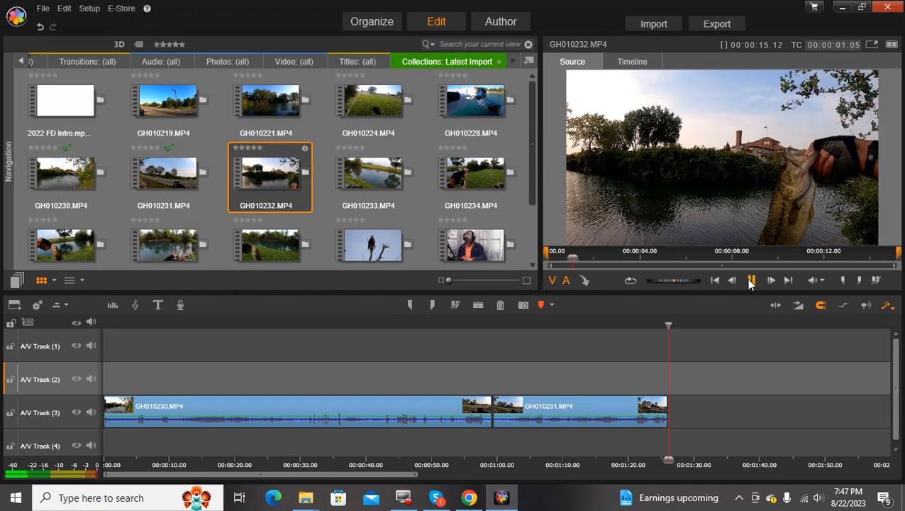
click(751, 281)
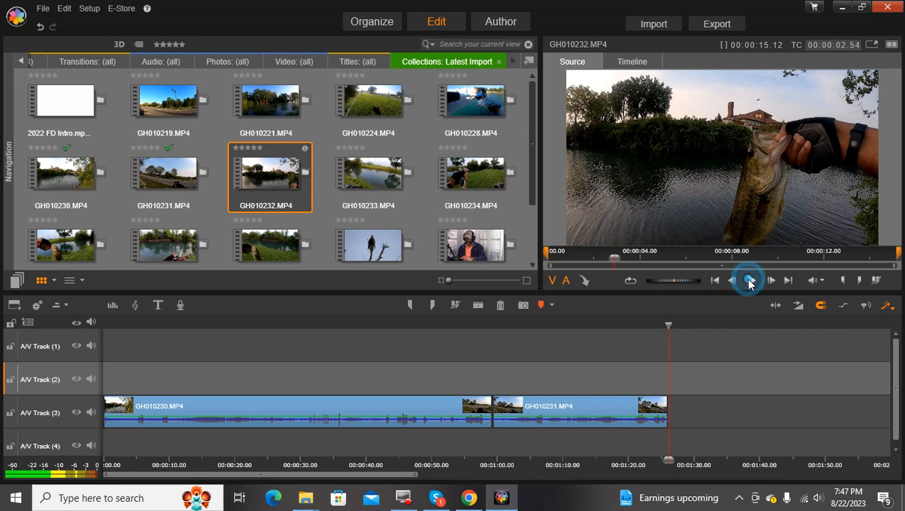
drag(282, 154, 679, 413)
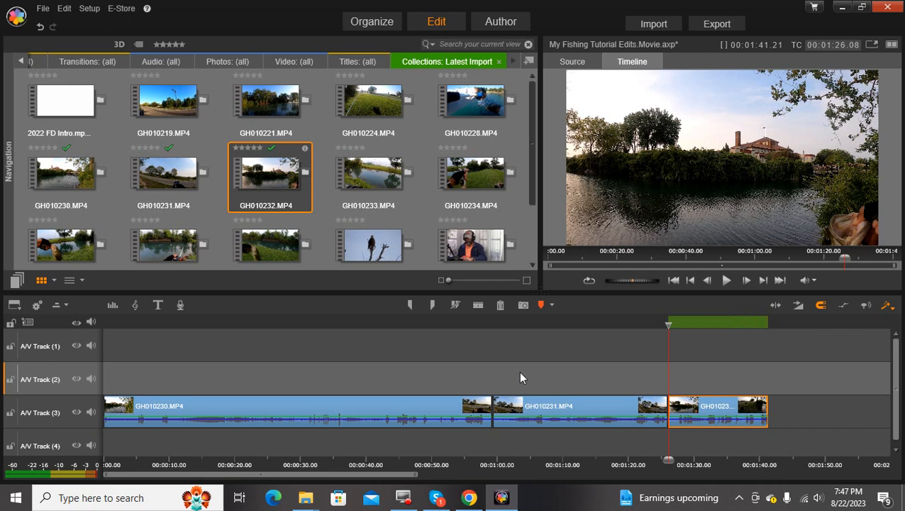
Play GH010232.MP4 on the timeline, split it at about 00:01:39.25, and delete the short remainder after the cut
click(726, 281)
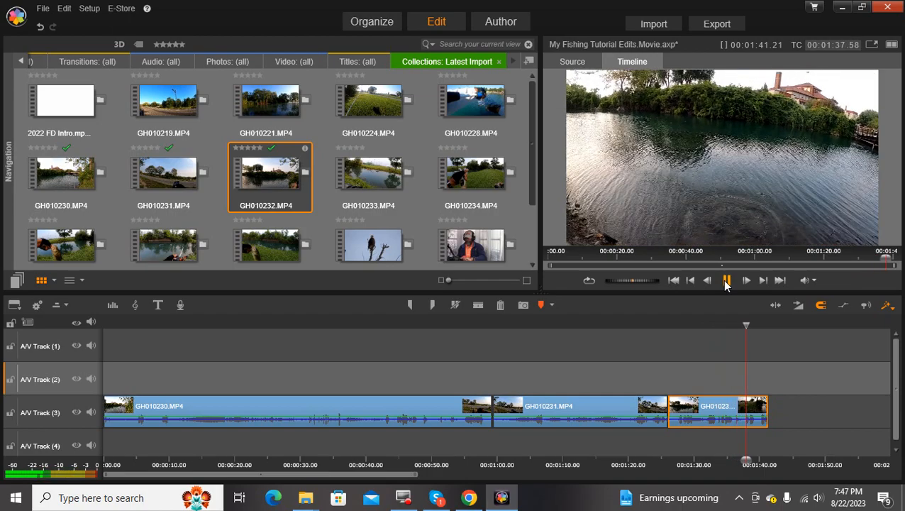
click(725, 281)
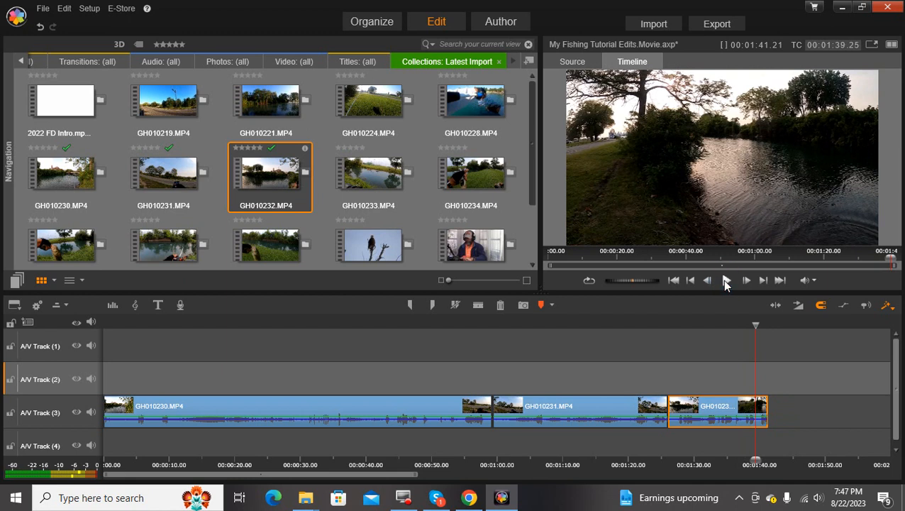
click(479, 306)
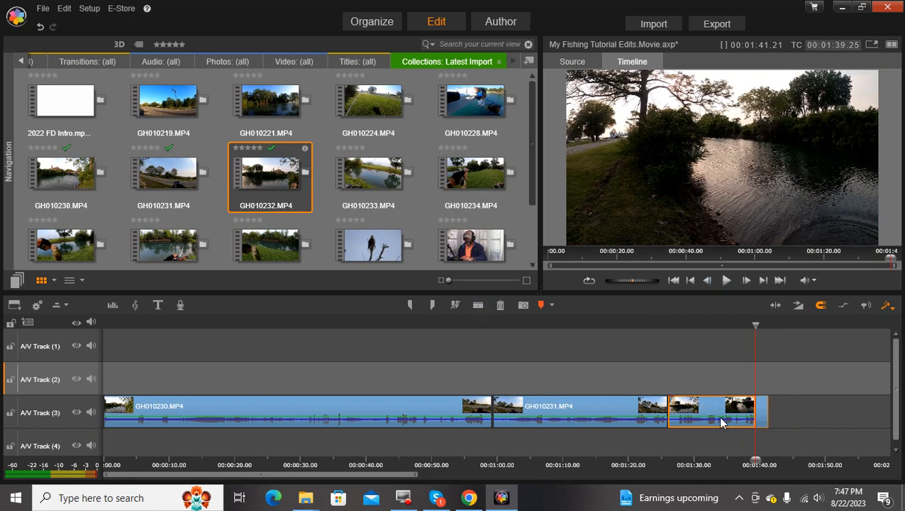
click(763, 415)
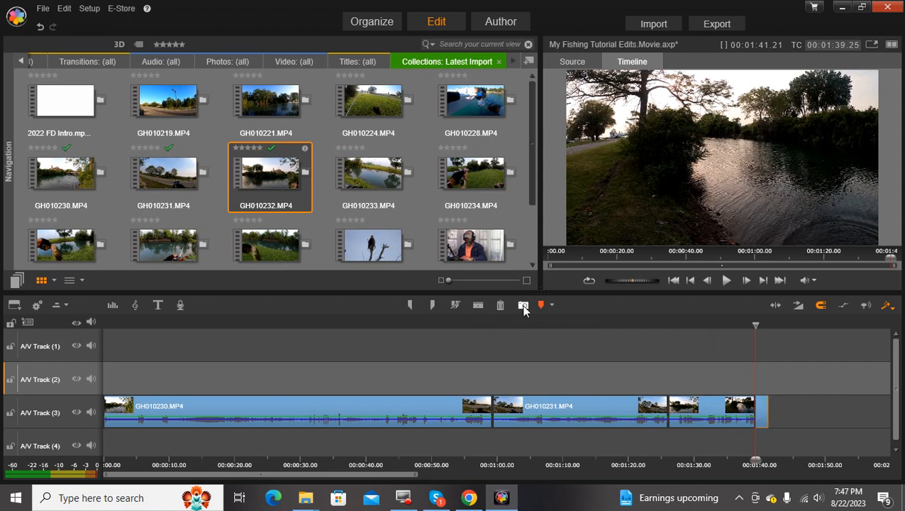
click(500, 306)
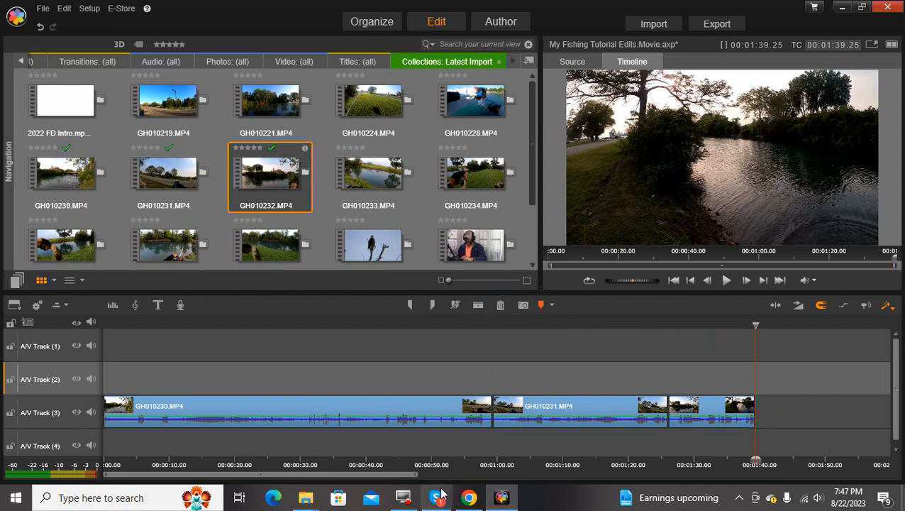
Add dissolves of about one second between GH010230.MP4 and GH010231.MP4 and between GH010231.MP4 and GH010232.MP4
mouse_move(481, 501)
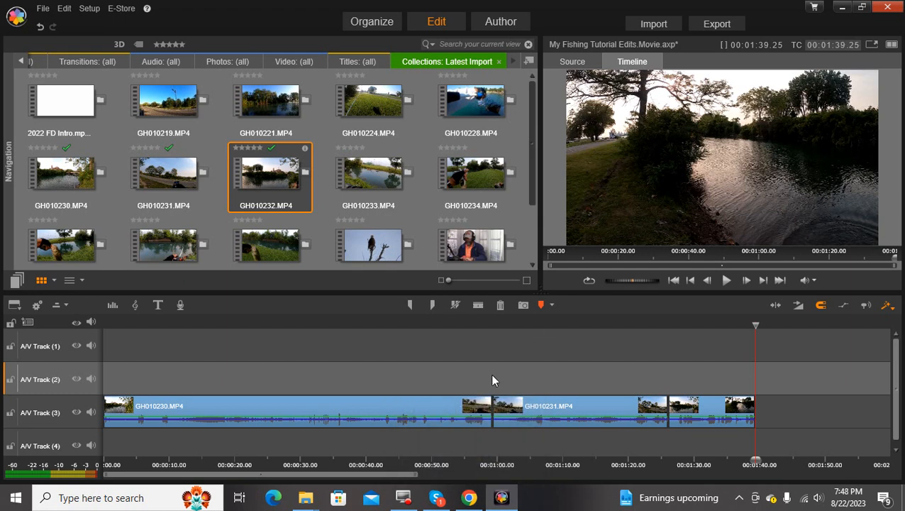
drag(488, 406, 484, 406)
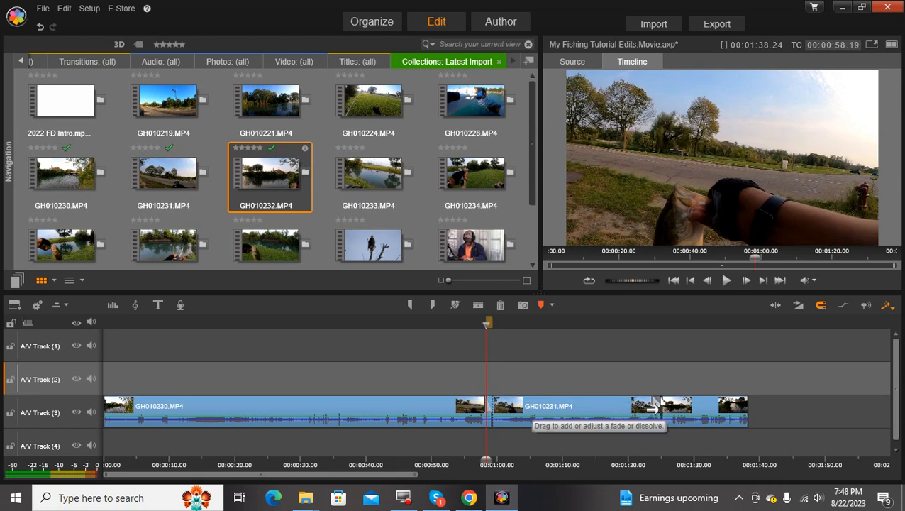
drag(654, 408, 648, 408)
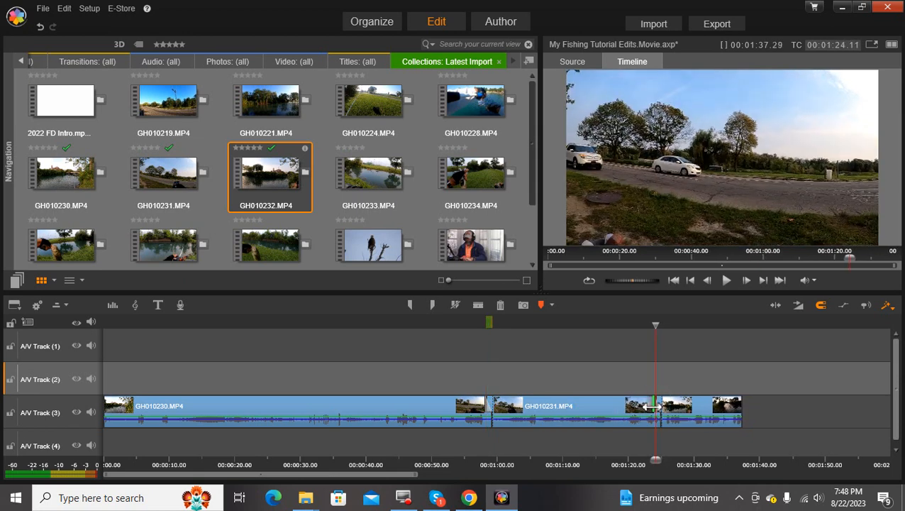
drag(655, 406, 652, 407)
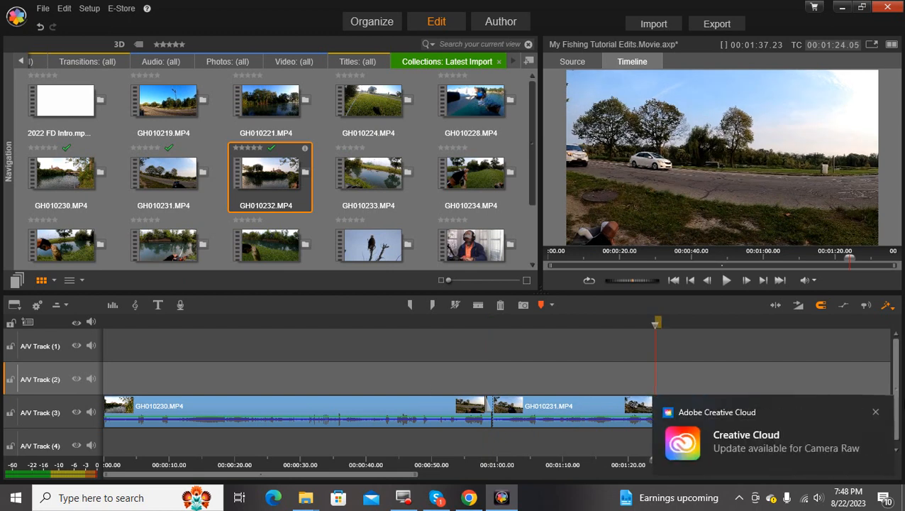
click(877, 413)
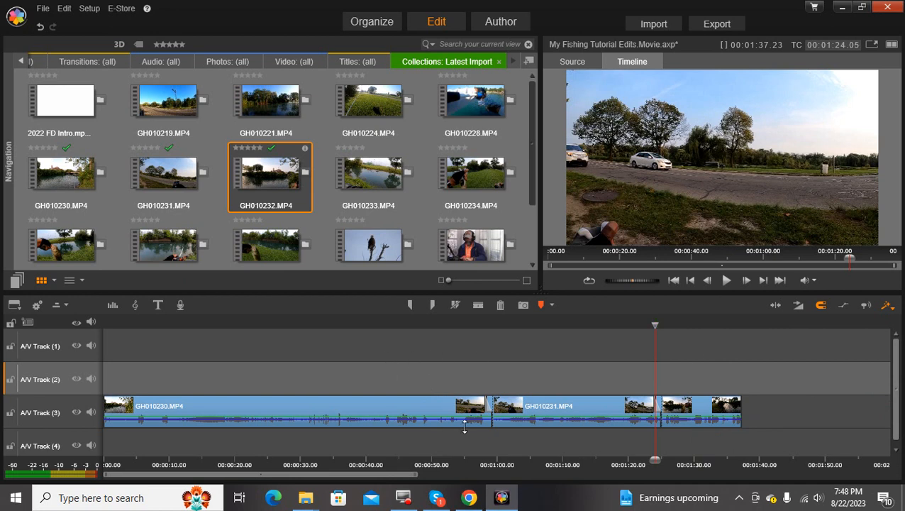
Play the timeline from about 00:00:54.28 to the end to check both dissolves, and save the movie
click(461, 463)
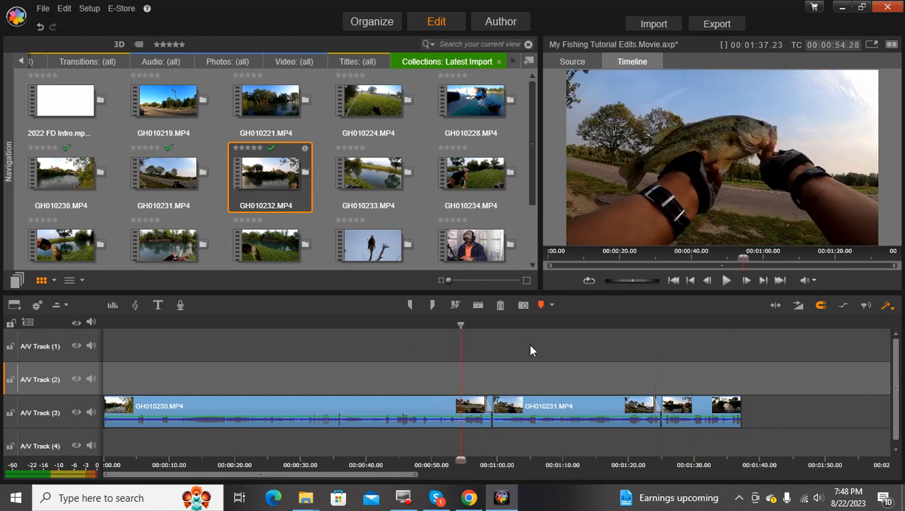
click(724, 281)
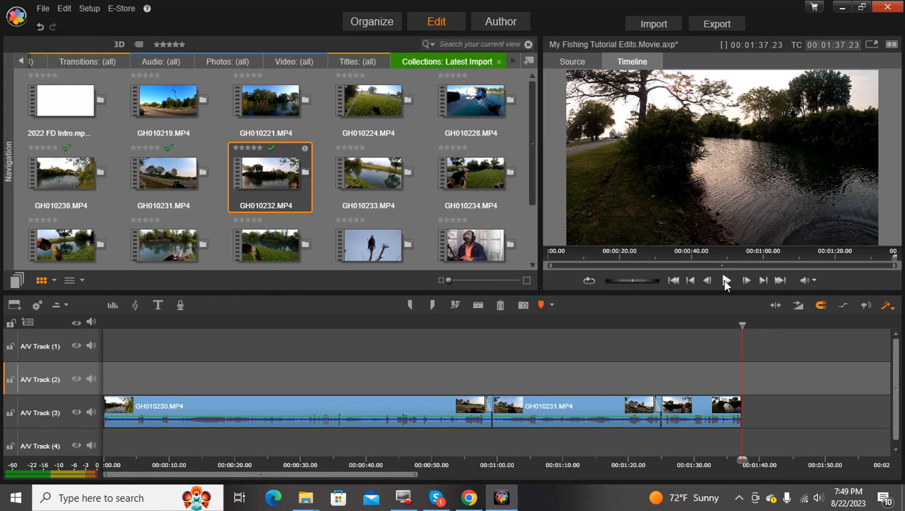
click(44, 10)
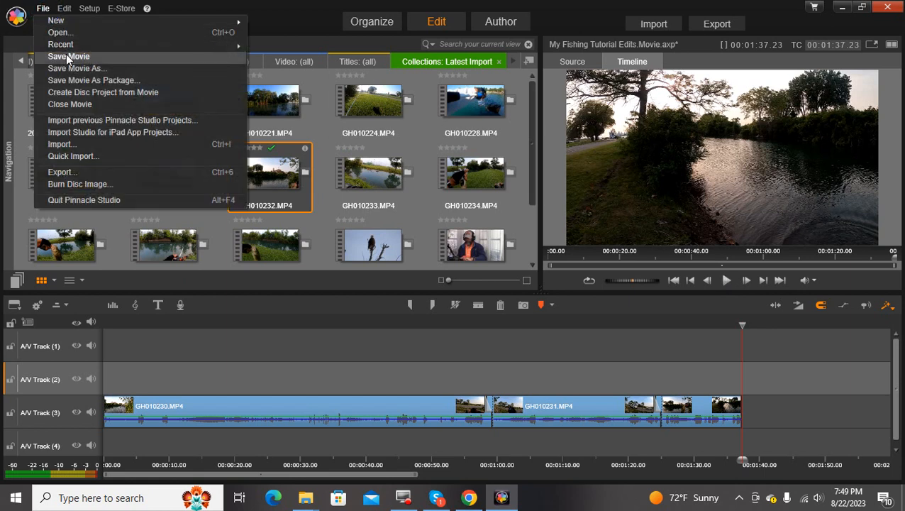
click(68, 57)
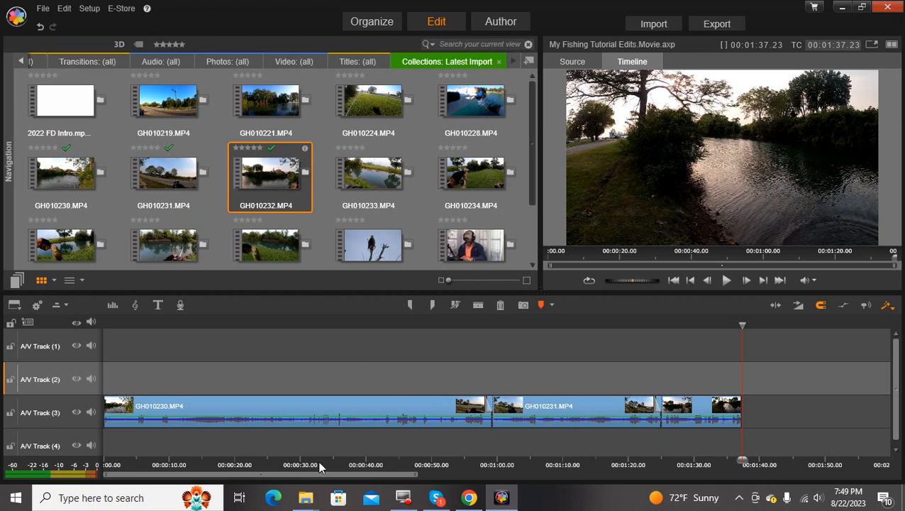
Add the GH010233.MP4 clip to A/V Track (3) directly after GH010232.MP4
drag(320, 480, 437, 490)
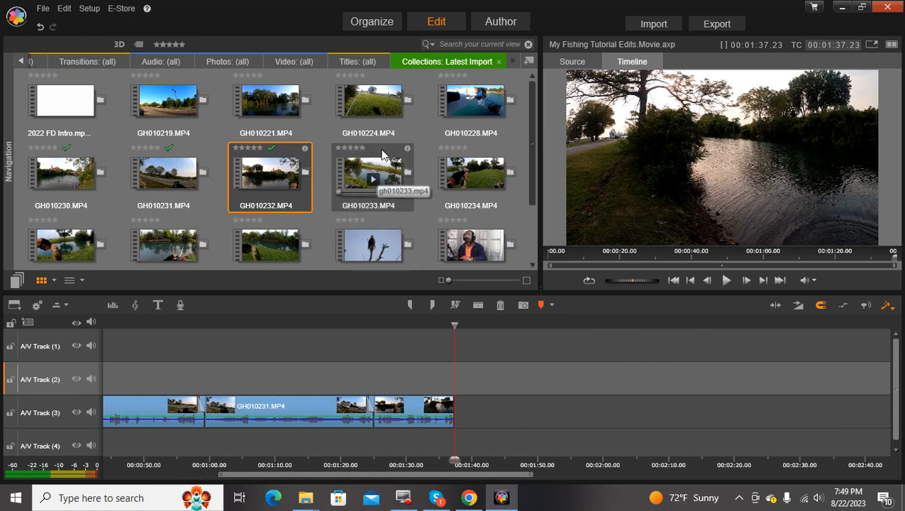
click(383, 155)
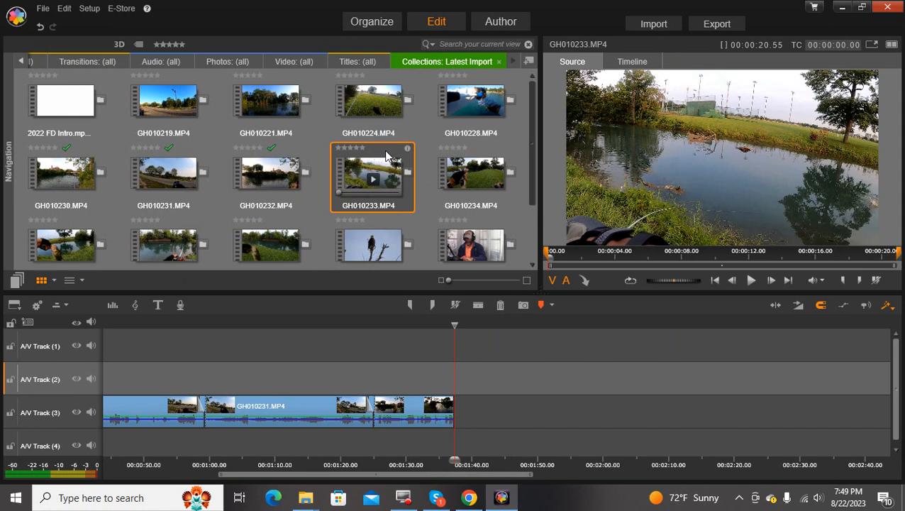
drag(387, 156, 468, 406)
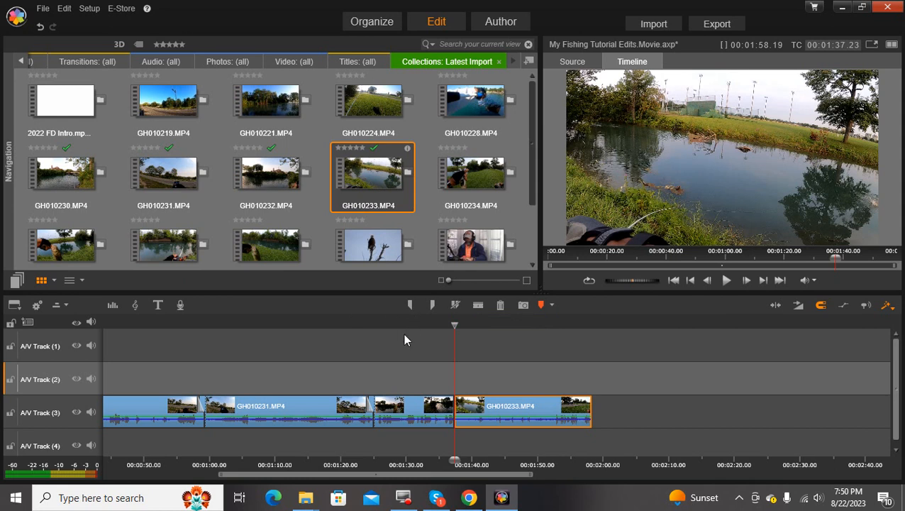
Play GH010233.MP4 on the timeline, split it at about 00:01:52.19, and delete the short remainder after the cut
click(726, 281)
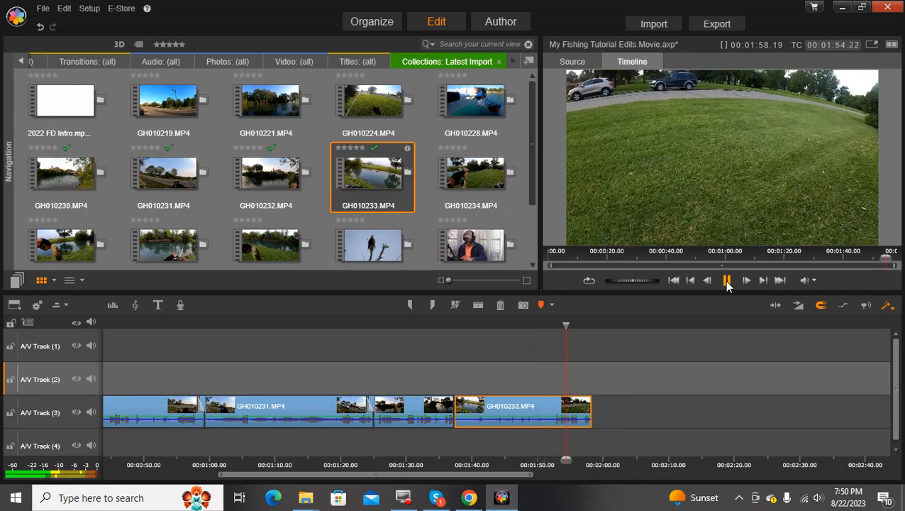
click(728, 281)
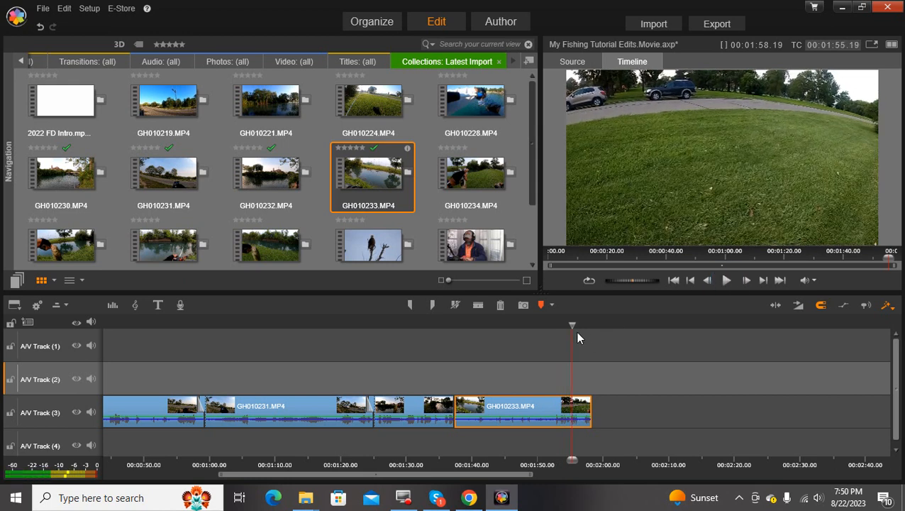
drag(570, 326, 521, 325)
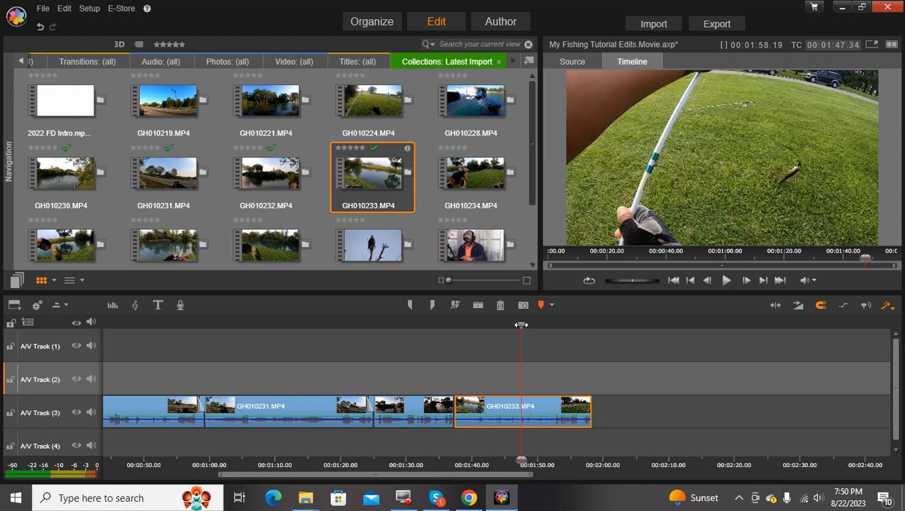
click(726, 281)
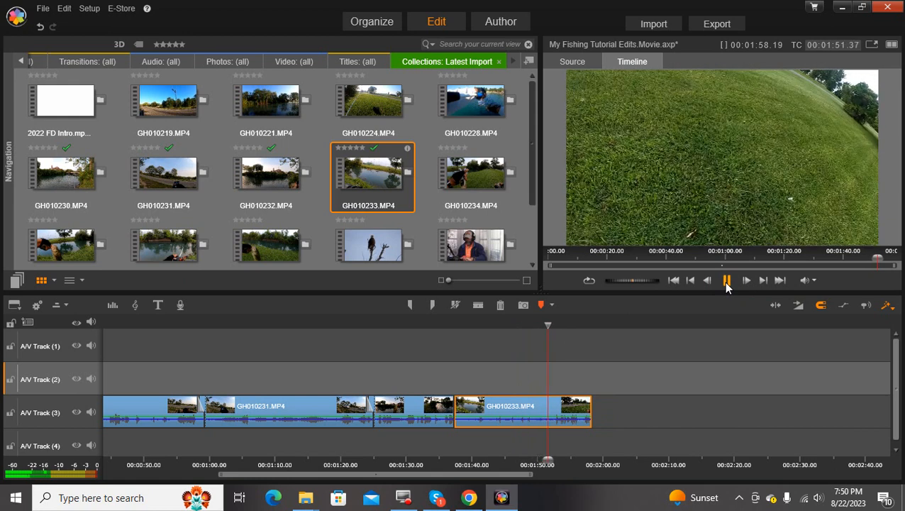
click(727, 284)
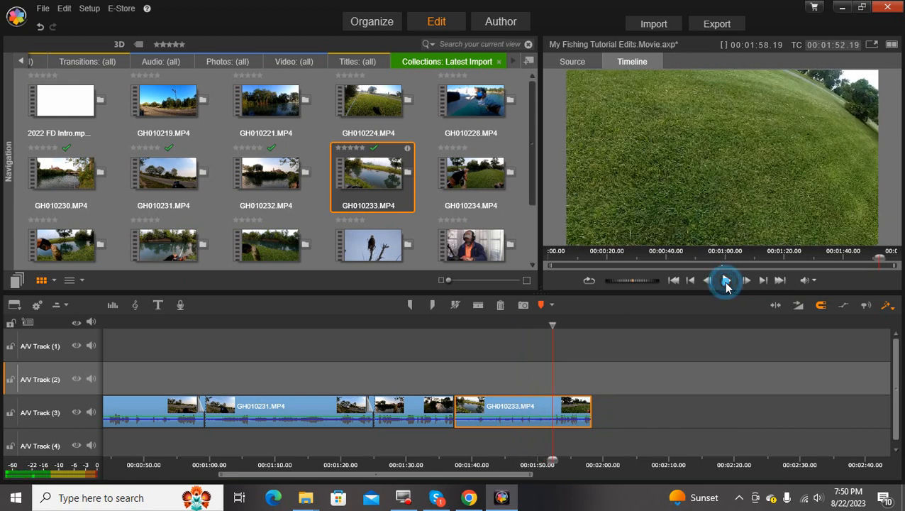
click(478, 306)
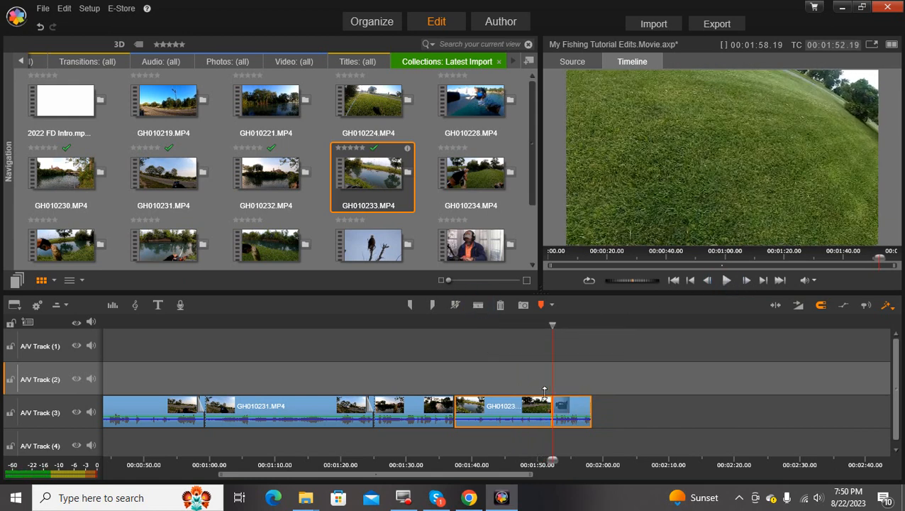
click(568, 407)
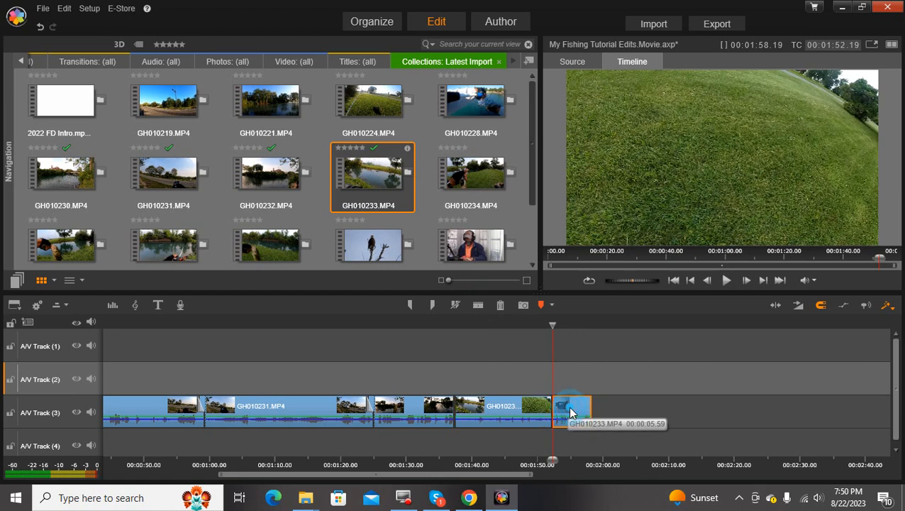
click(501, 305)
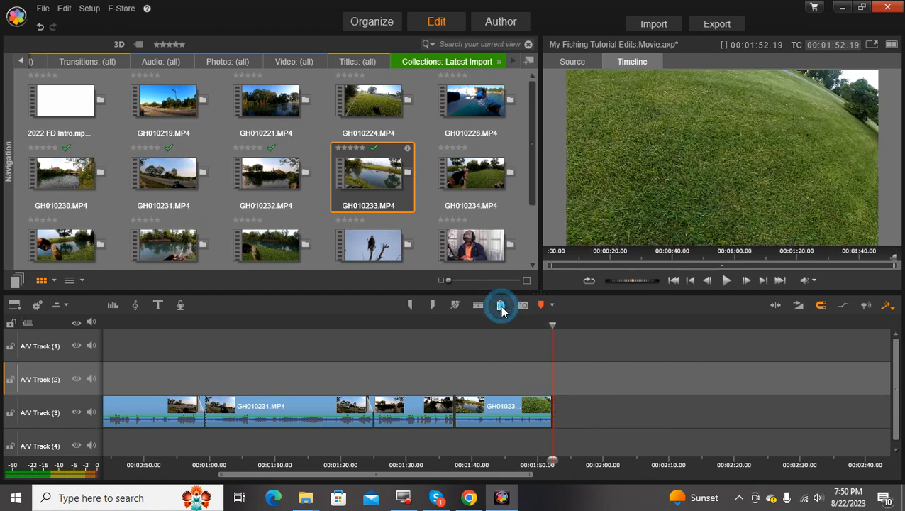
Add GH010234.MP4 directly after GH010233.MP4 on A/V Track (3) and cut off its ending from about 00:02:25.36
click(485, 159)
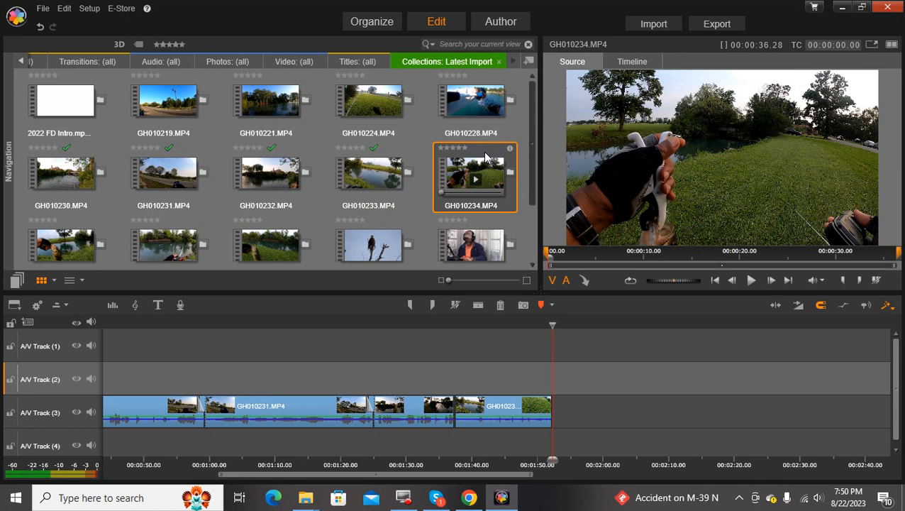
drag(486, 159, 571, 413)
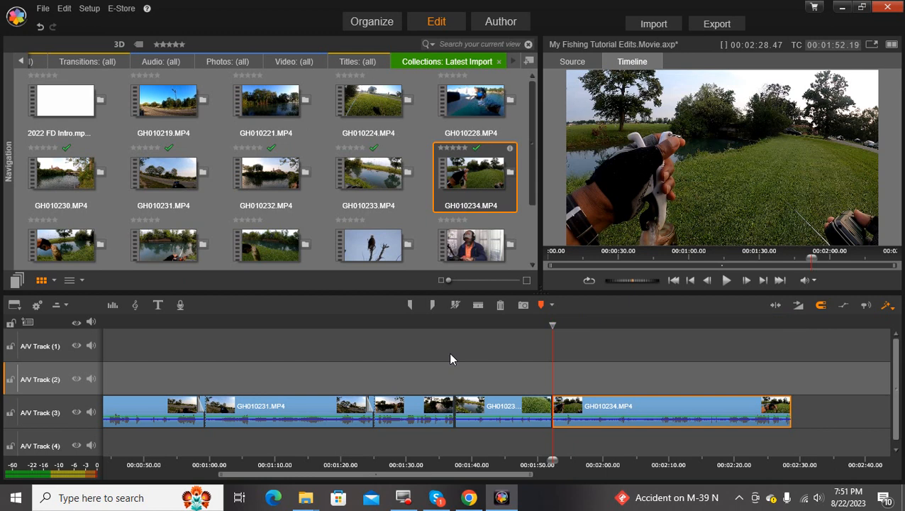
click(727, 282)
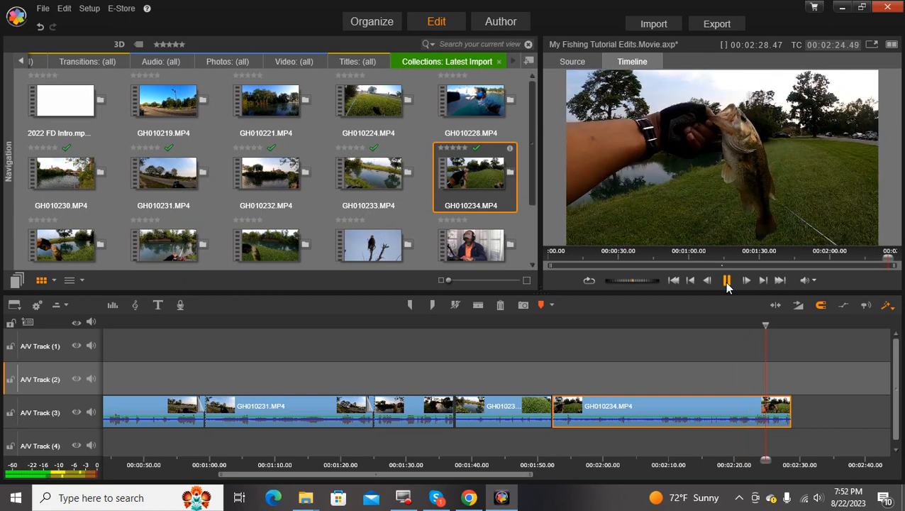
click(727, 282)
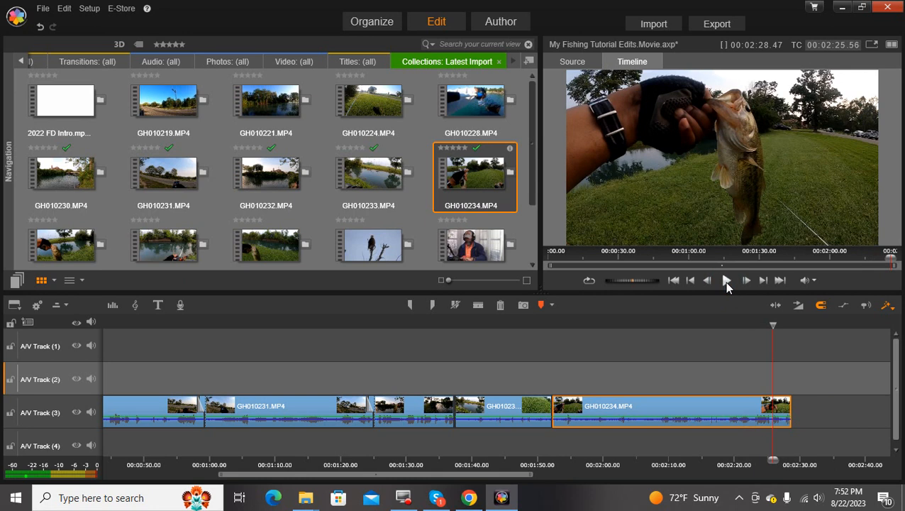
click(772, 325)
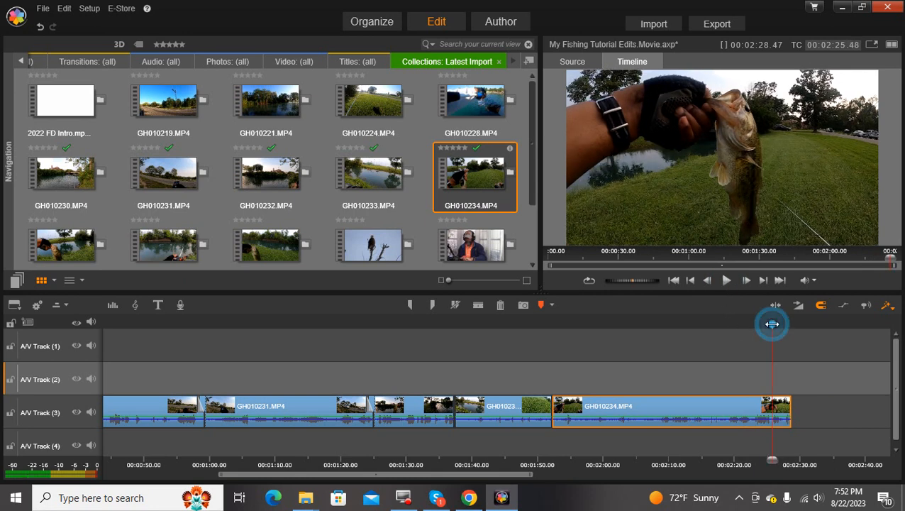
drag(772, 325, 771, 324)
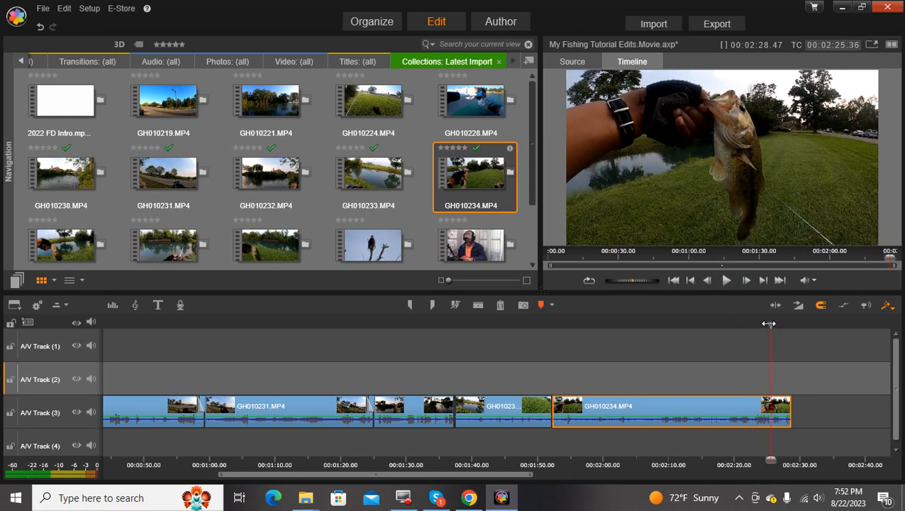
click(478, 306)
click(780, 409)
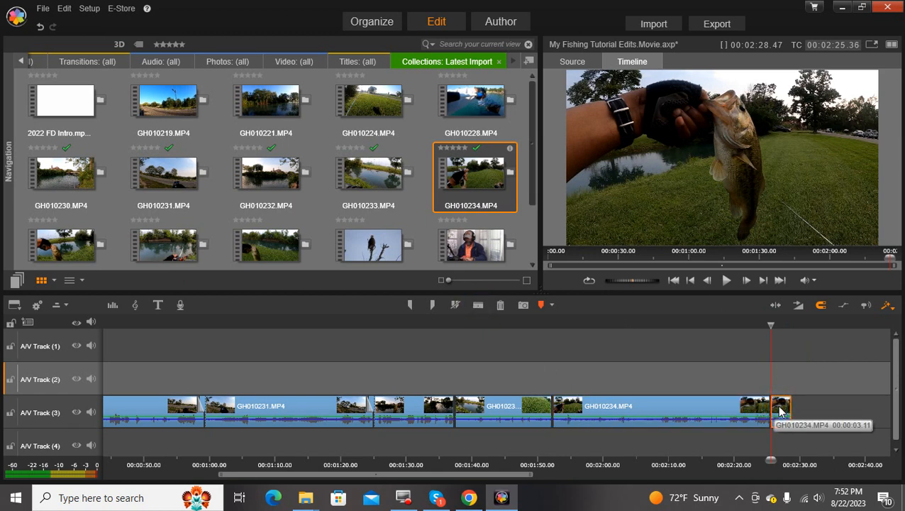
click(501, 305)
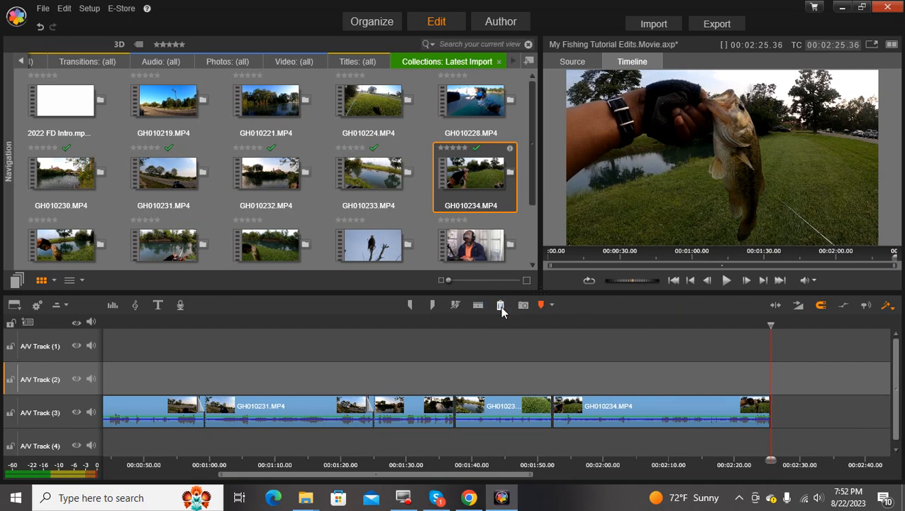
Filter the transitions by "fish" and place a two-second PLS-Gone Fishin transition between GH010232.MP4 and GH010233.MP4
click(498, 411)
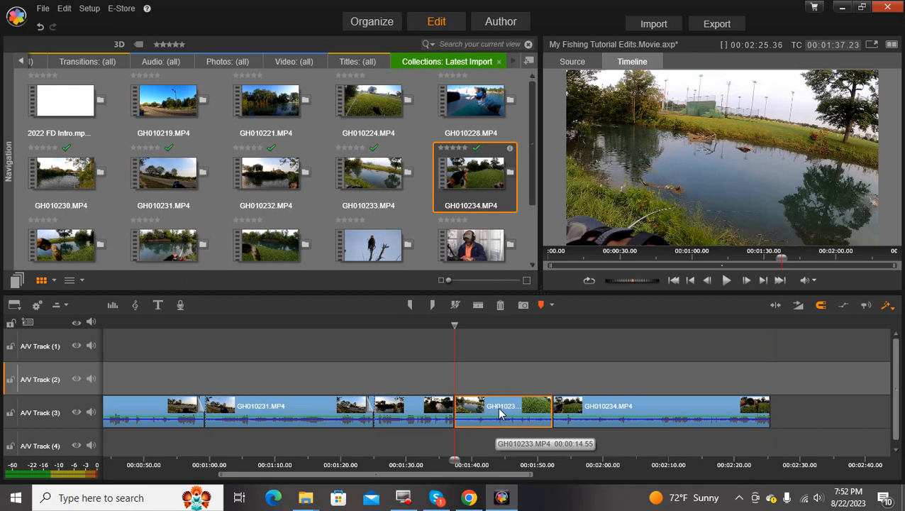
click(84, 62)
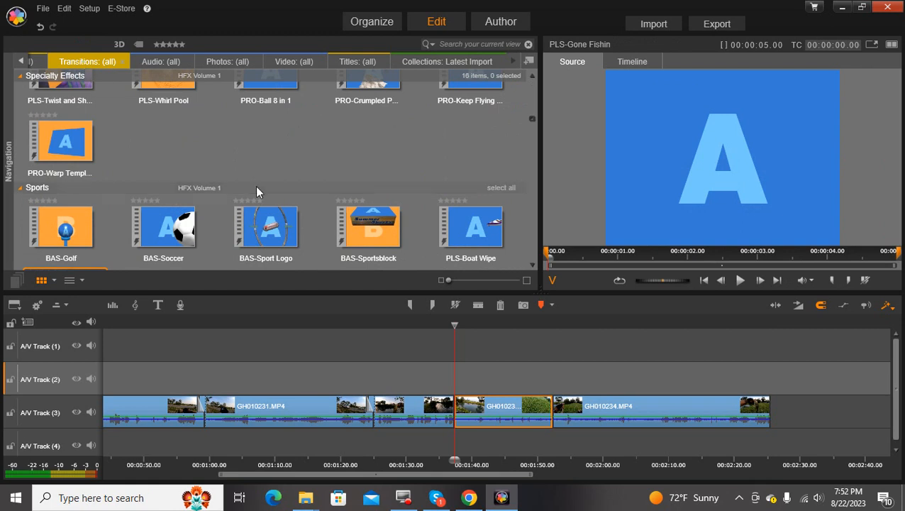
click(456, 44)
text(fish)
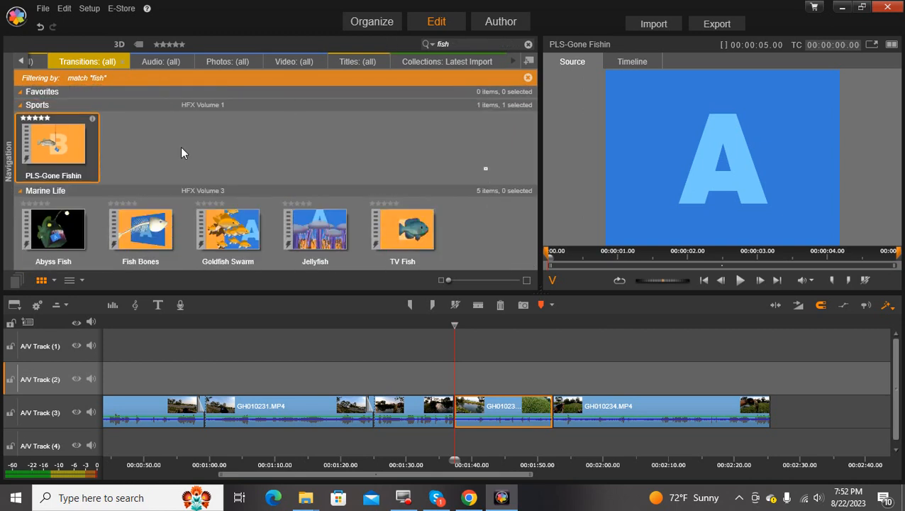
click(77, 131)
drag(78, 132, 448, 411)
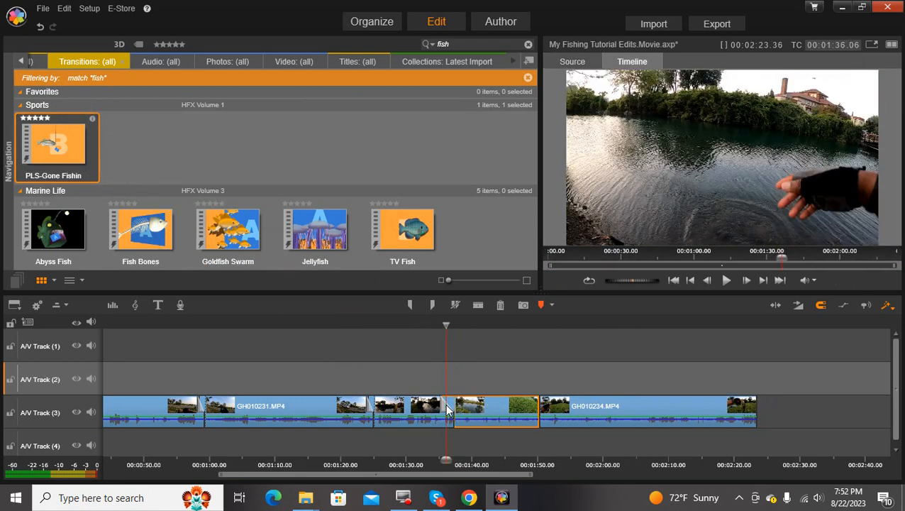
Play the timeline from about 00:01:33.16 to check the fishing transition into GH010233.MP4
mouse_move(404, 503)
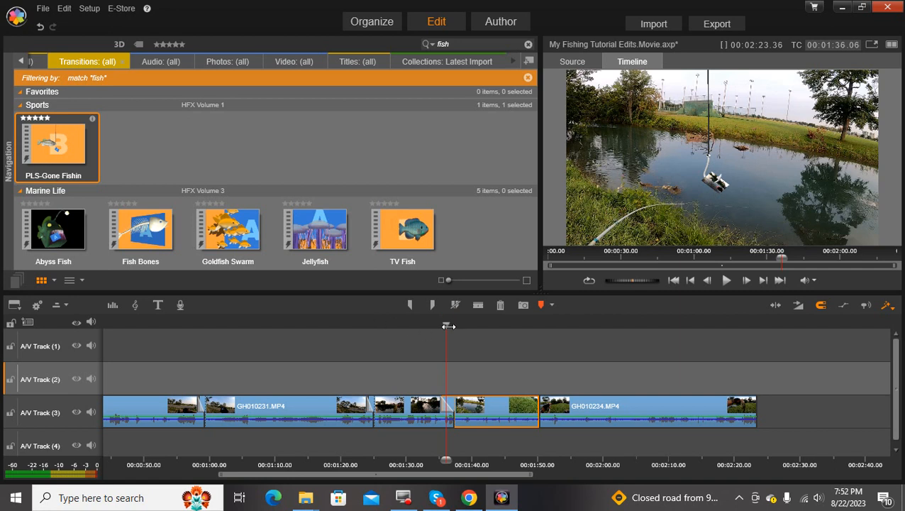
drag(447, 325, 427, 325)
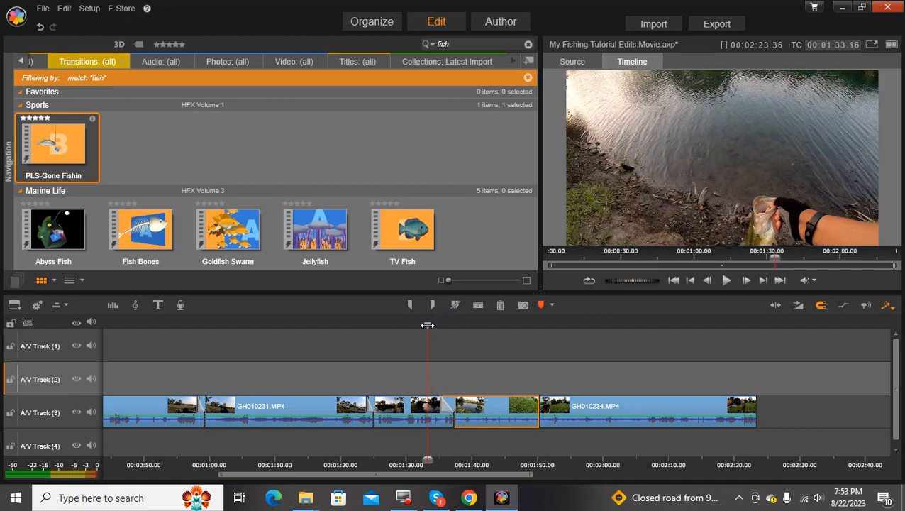
click(726, 280)
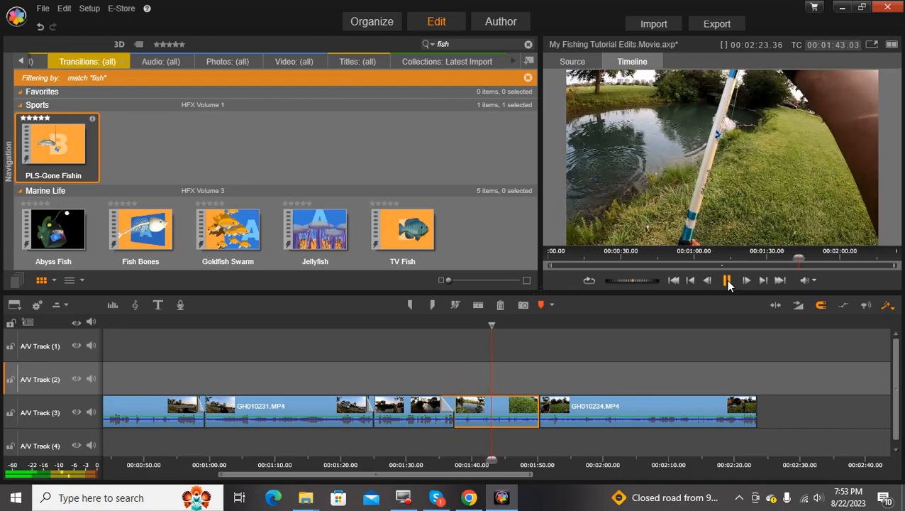
click(727, 281)
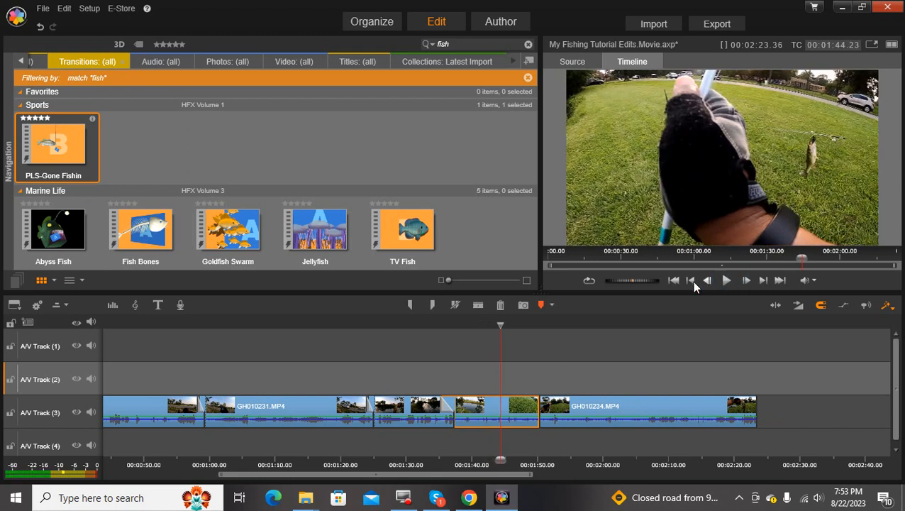
Clear the transition filter, return to the Latest Import clips, and add a dissolve of about one second between GH010233.MP4 and GH010234.MP4
click(529, 45)
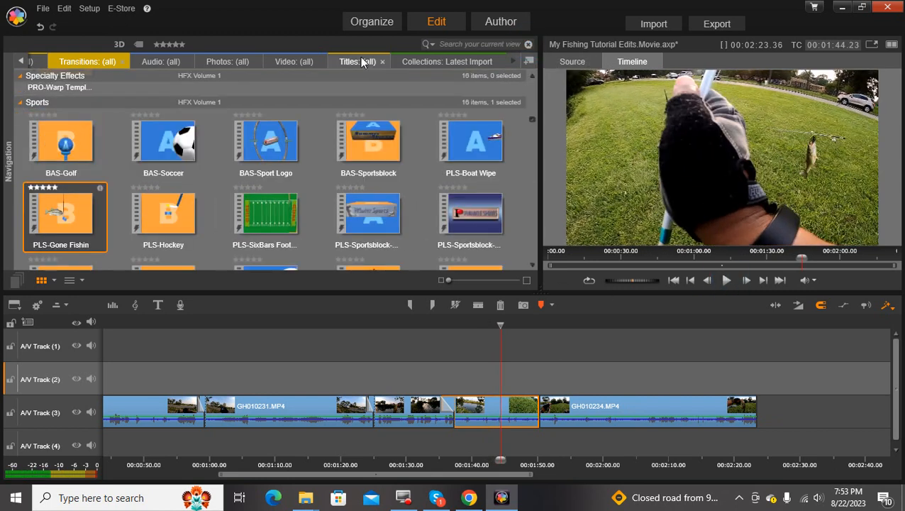
click(281, 63)
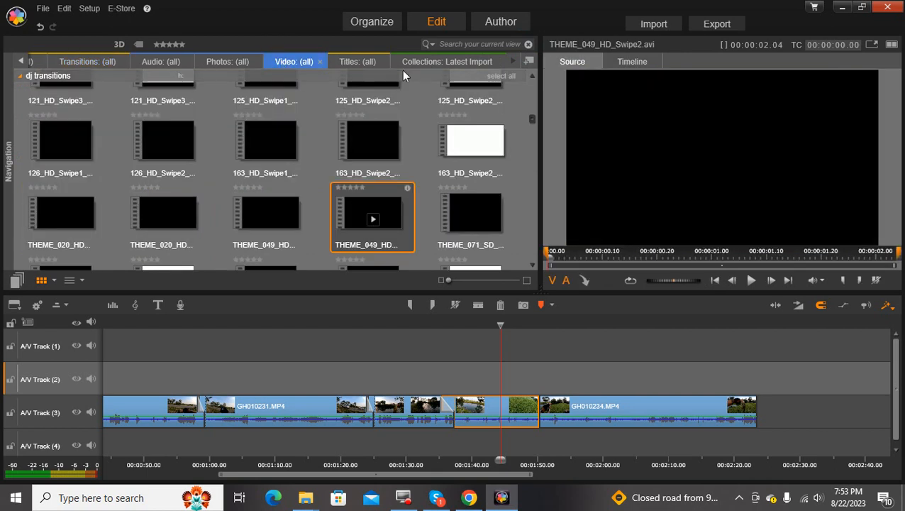
click(427, 63)
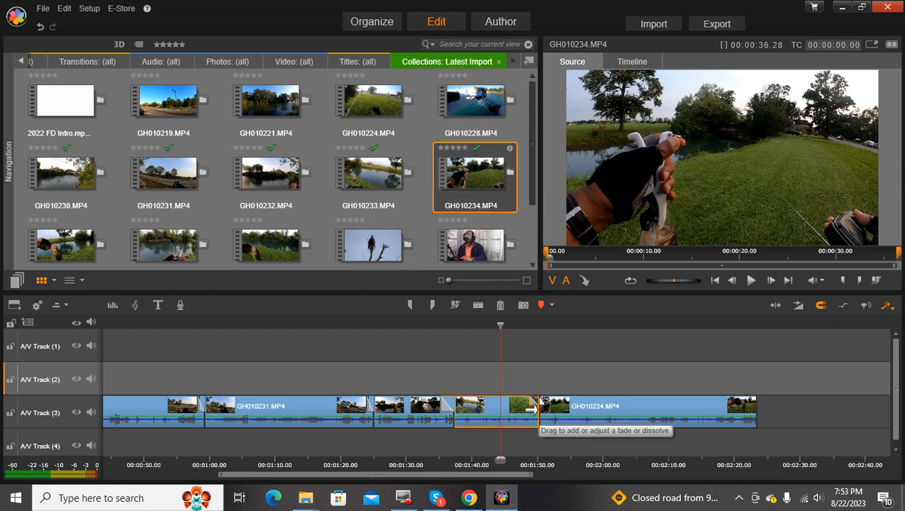
click(532, 400)
drag(537, 402, 527, 406)
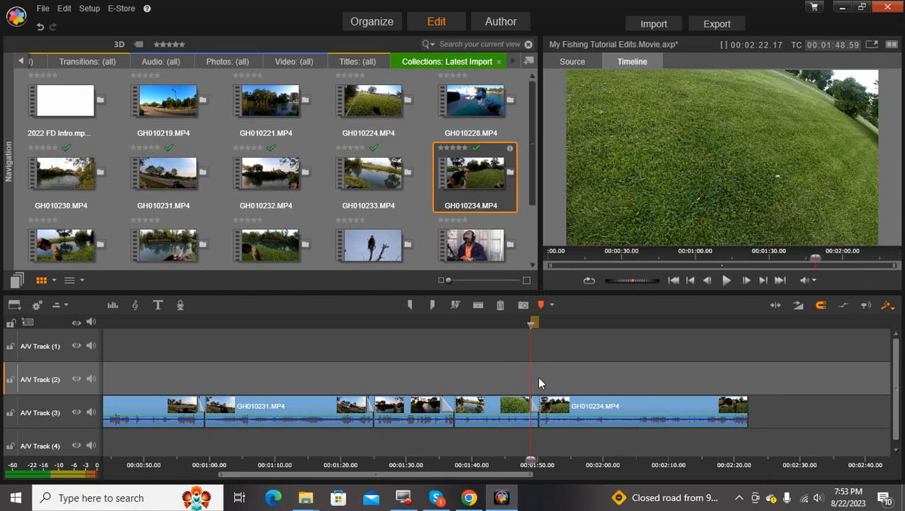
Play the timeline from about 00:01:46.58 to check the dissolve into GH010234.MP4
drag(531, 325, 524, 328)
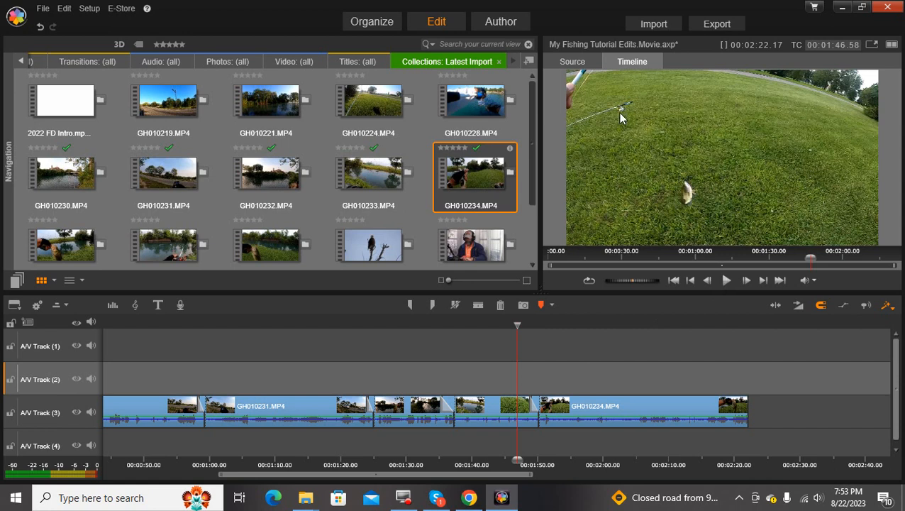
click(727, 282)
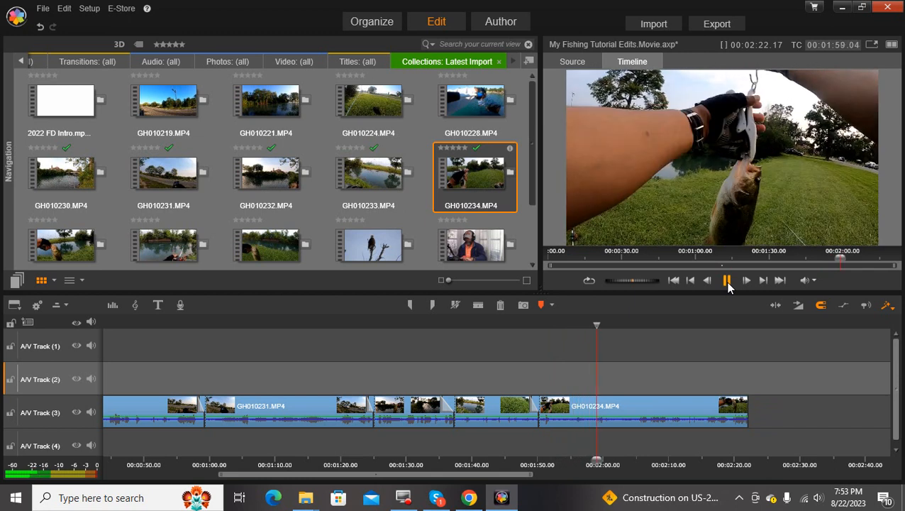
click(727, 281)
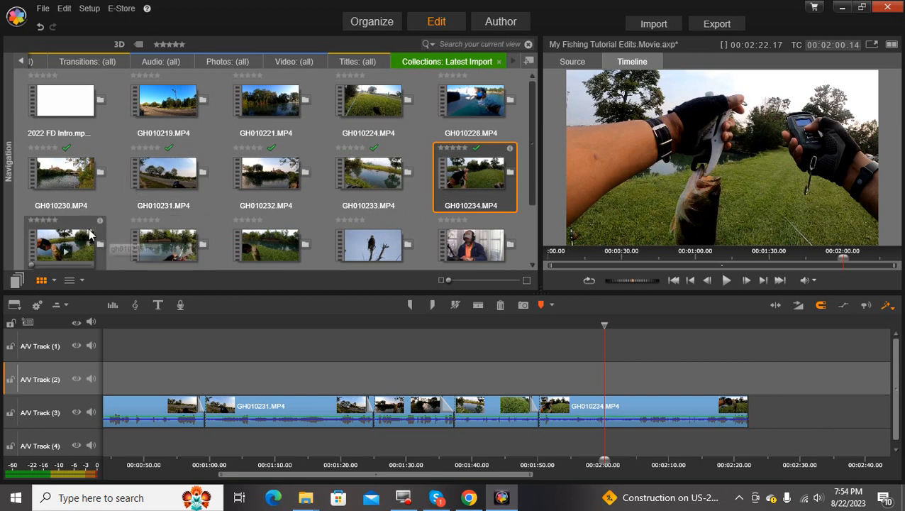
Find GH010235.MP4 among the imported clips and preview its first seconds in the source player
drag(535, 192, 535, 225)
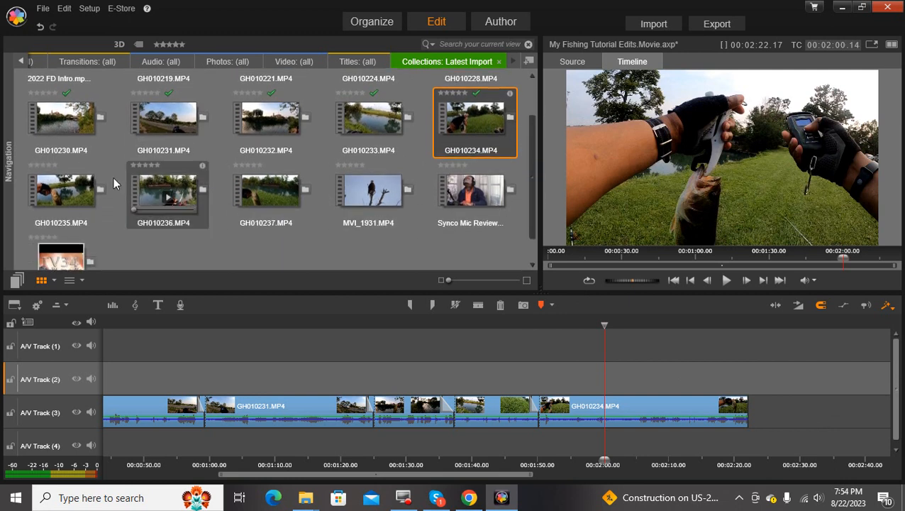
click(75, 171)
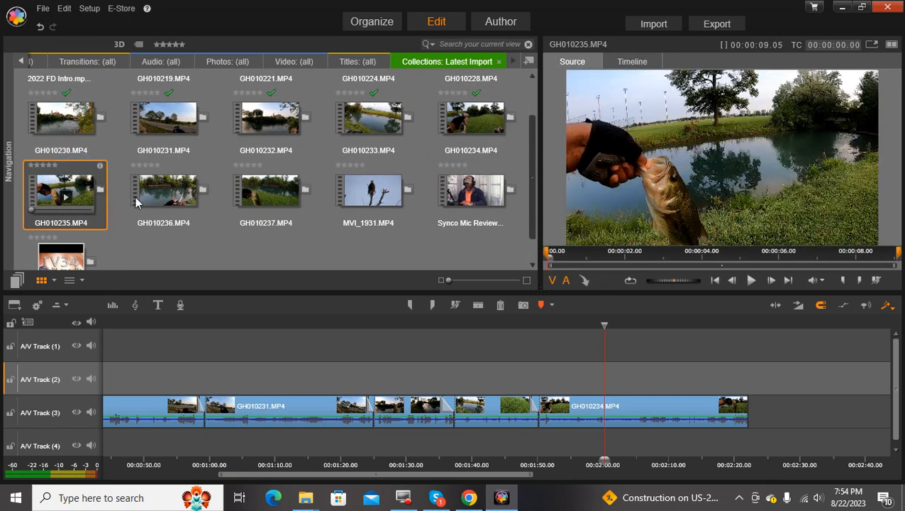
click(753, 282)
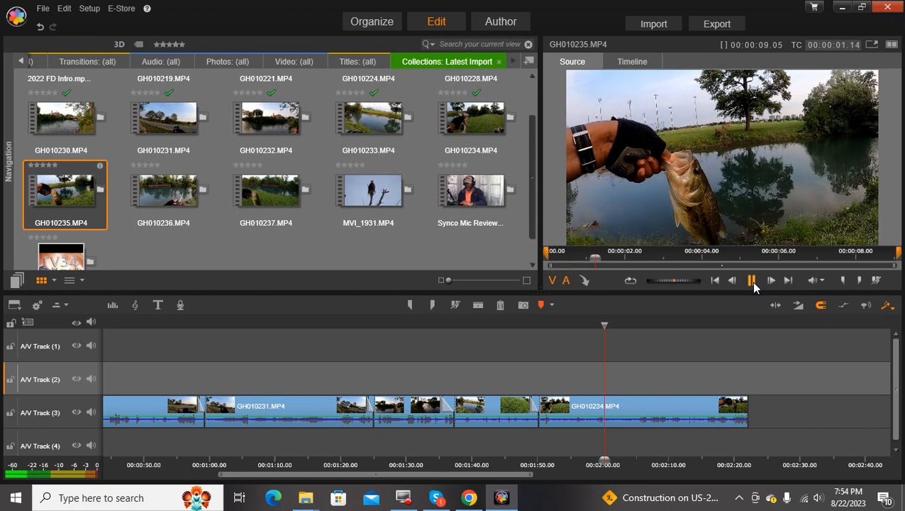
click(752, 281)
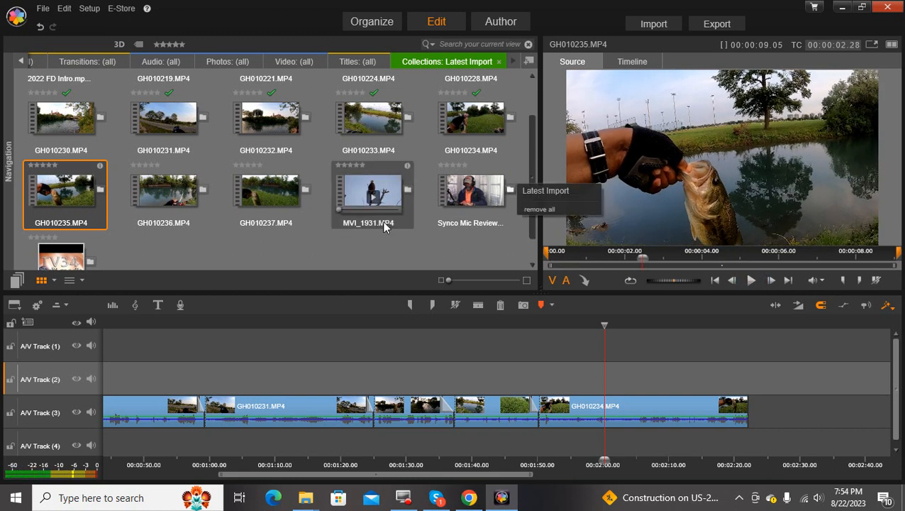
Append GH010235.MP4 after GH010234.MP4 on A/V Track (3) and cut off its ending from 00:02:29.57
drag(504, 481, 598, 496)
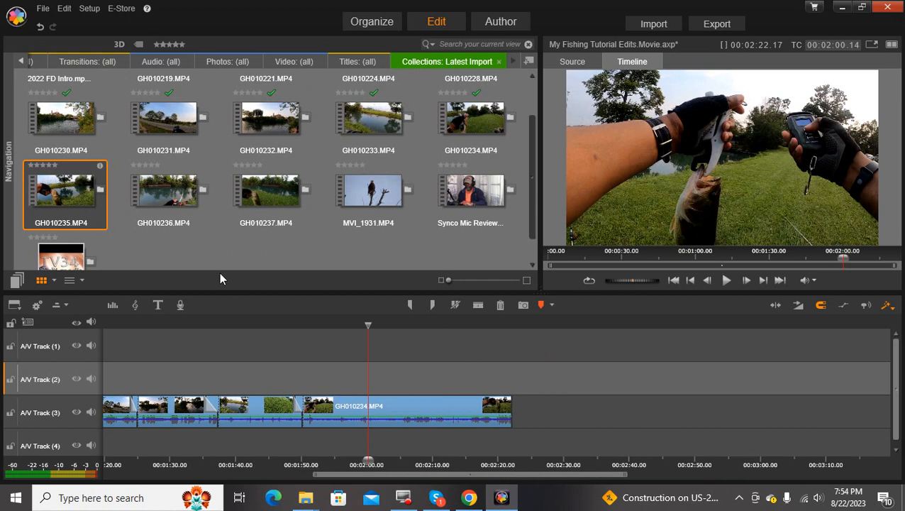
drag(71, 186, 521, 406)
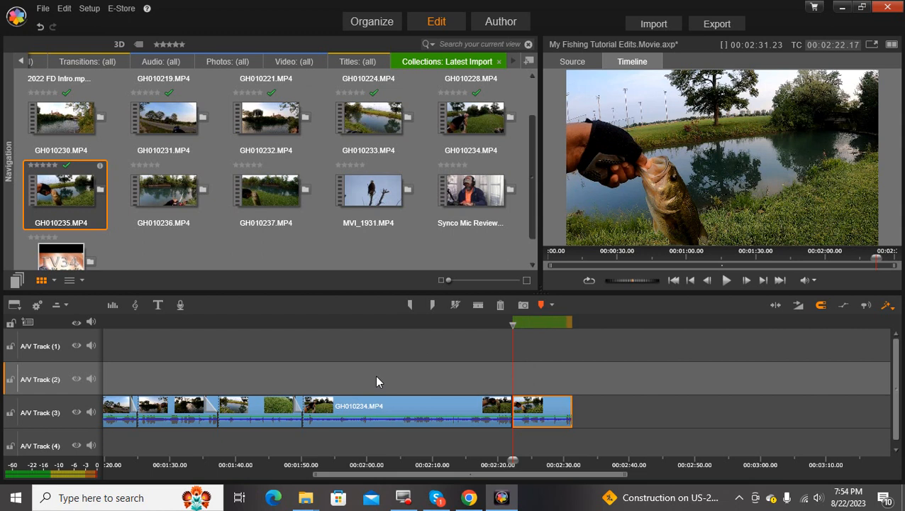
click(727, 281)
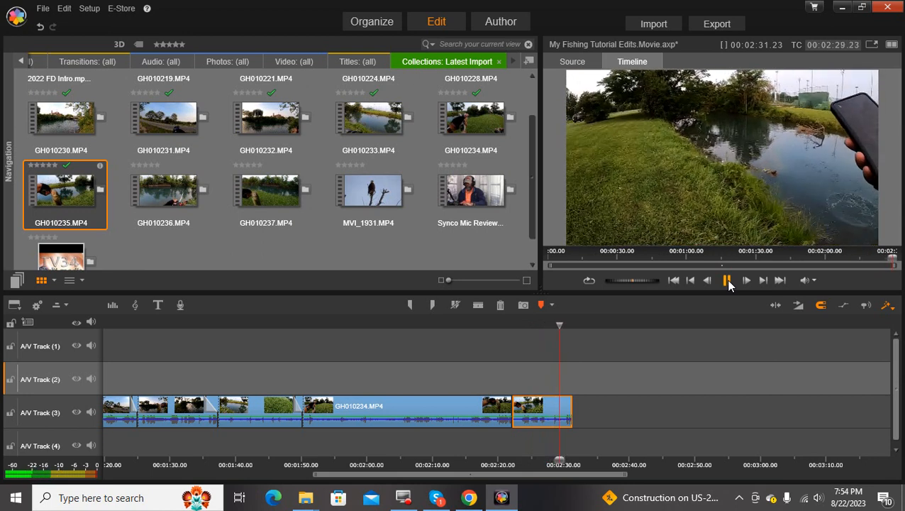
click(728, 281)
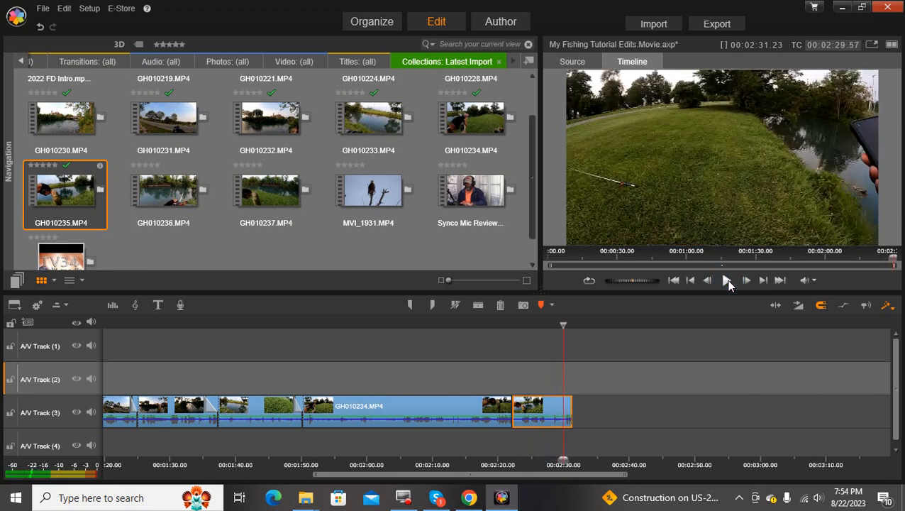
click(478, 307)
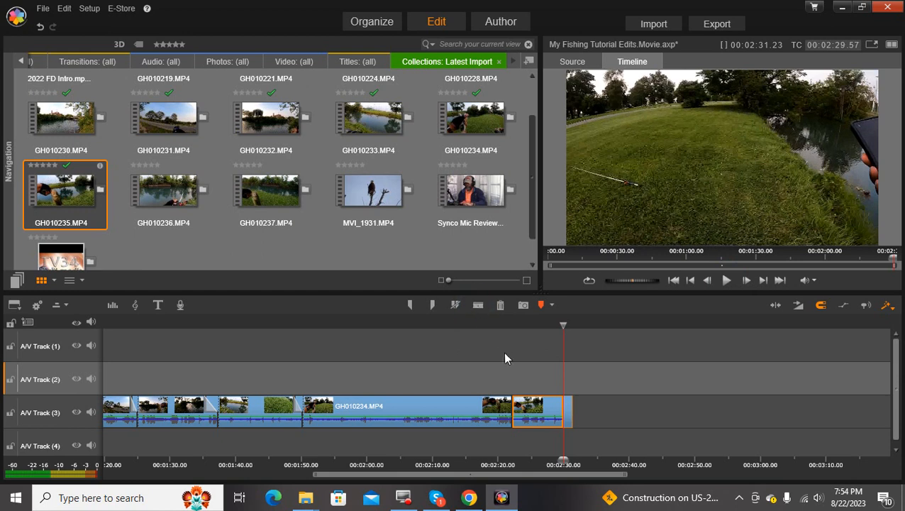
click(568, 410)
click(500, 307)
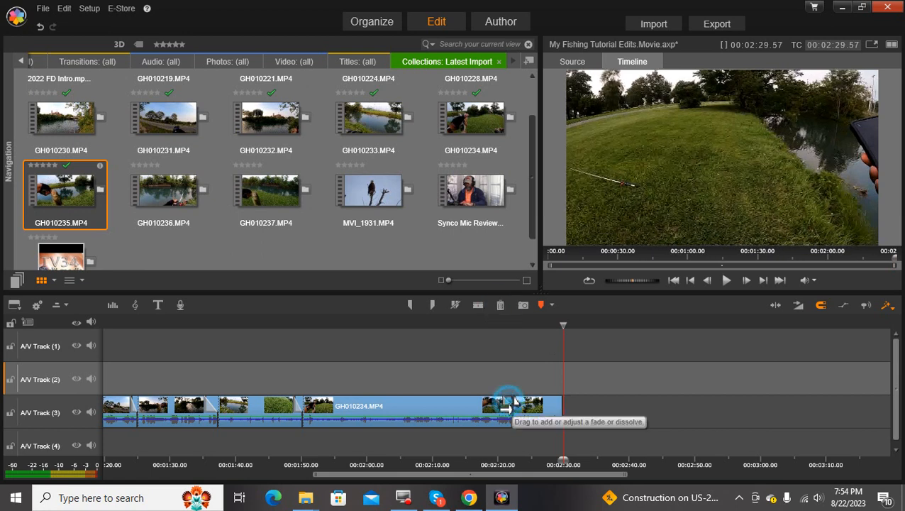
Add a short dissolve between GH010234.MP4 and GH010235.MP4 and play the timeline from about 00:02:19.01 to check it
click(509, 404)
drag(509, 406, 506, 406)
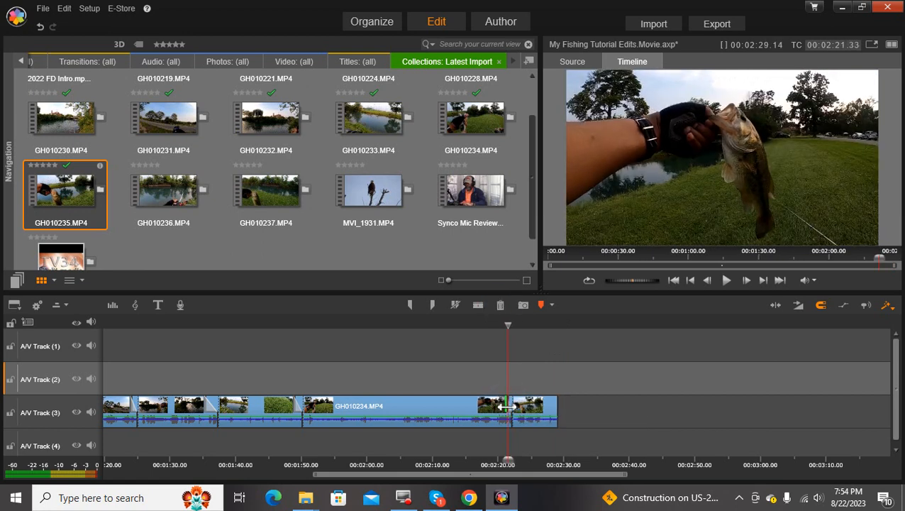
drag(509, 324, 491, 324)
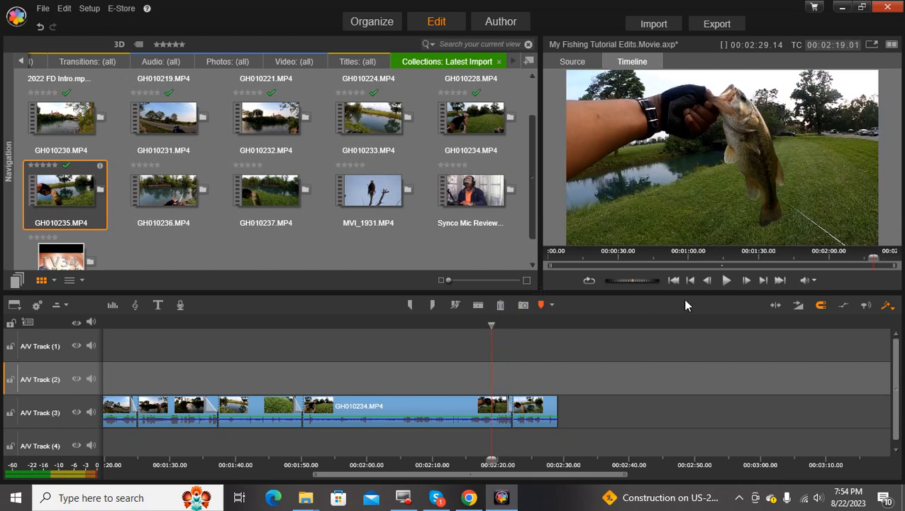
click(727, 281)
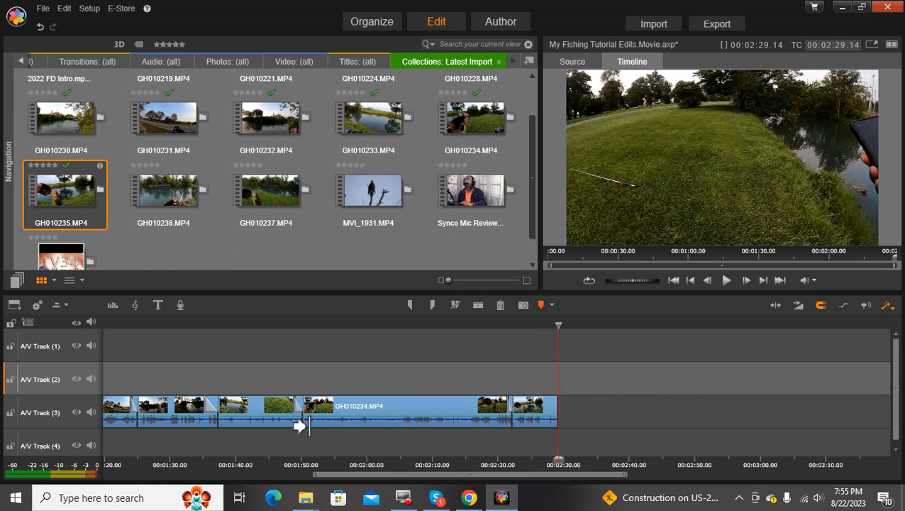
Save the movie project
click(42, 9)
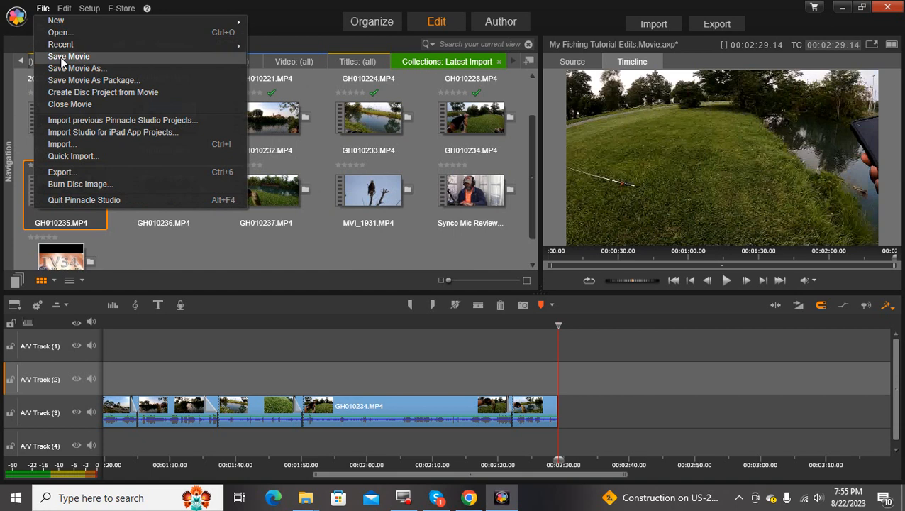
click(62, 58)
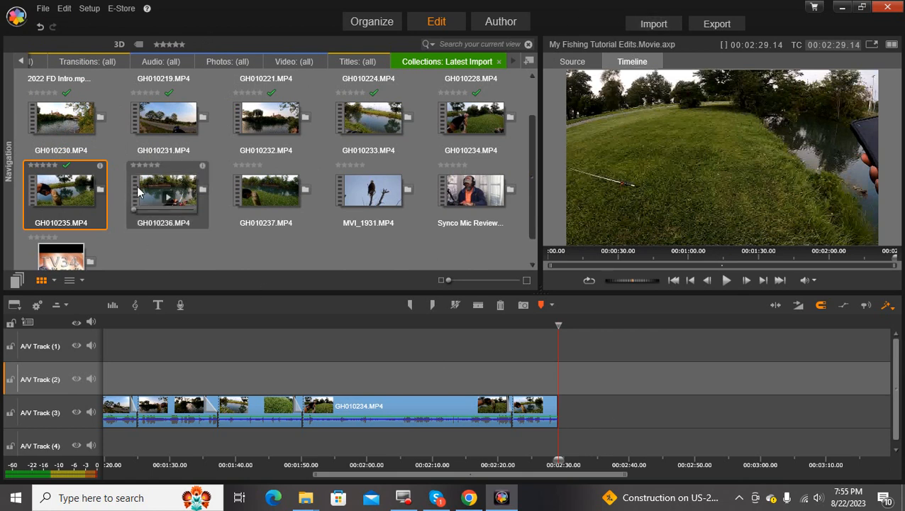
Append GH010236.MP4 after GH010235.MP4 on A/V Track (3) and cut off its ending from 00:03:32.43
click(179, 173)
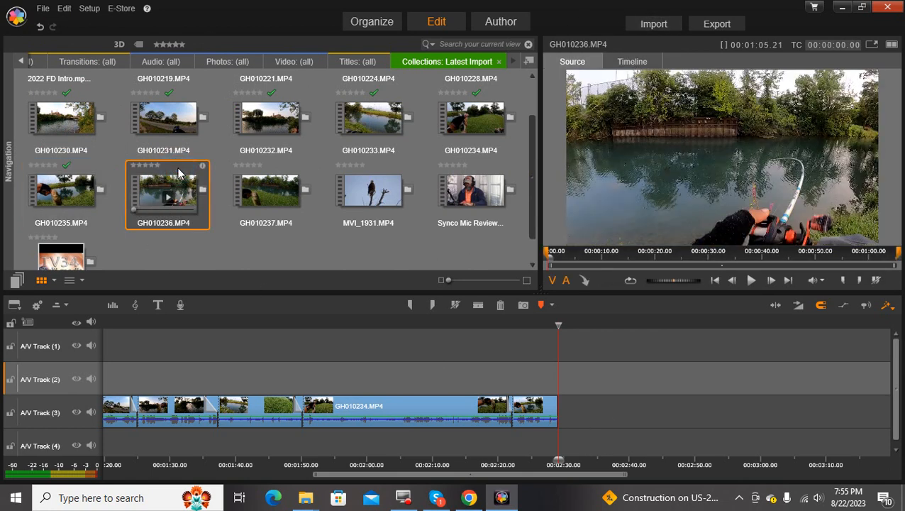
drag(178, 173, 572, 406)
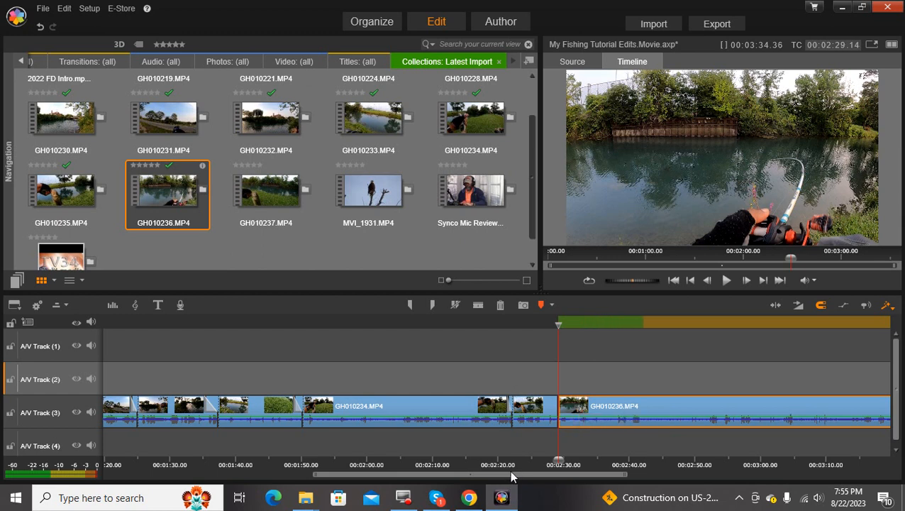
drag(521, 481, 588, 497)
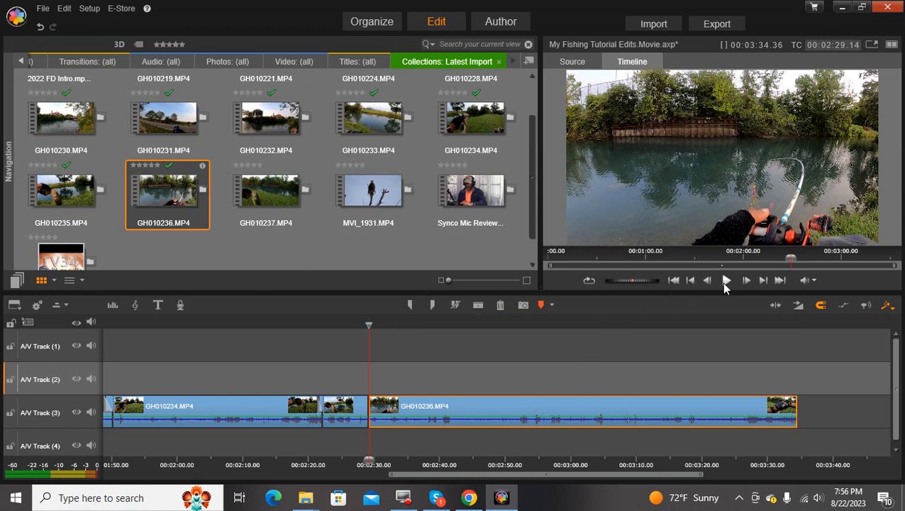
click(727, 281)
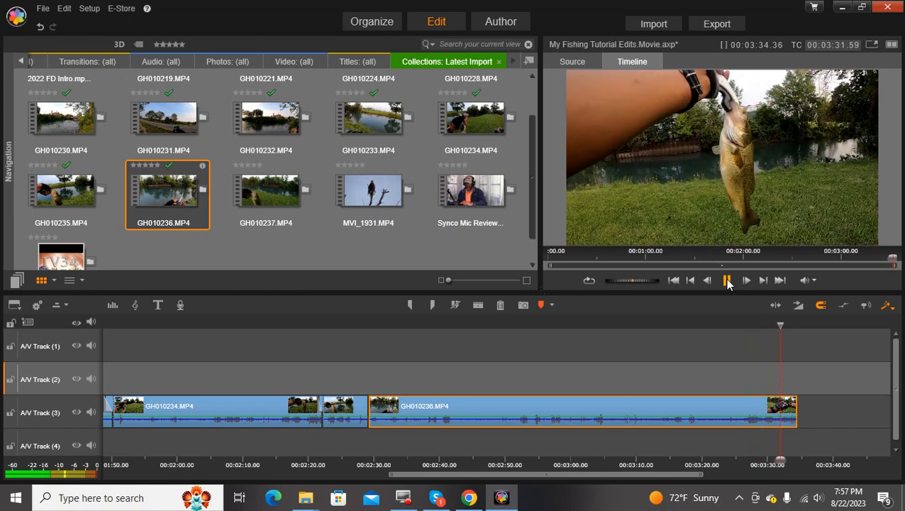
click(728, 281)
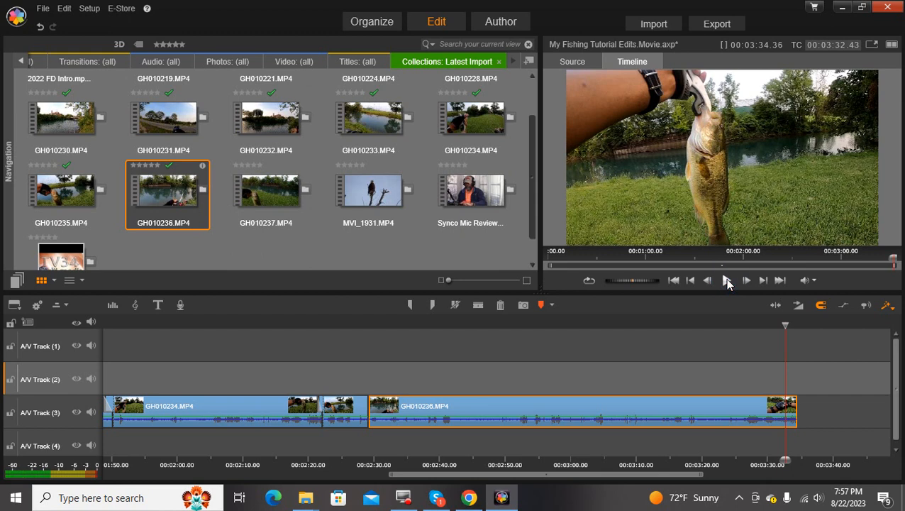
click(478, 305)
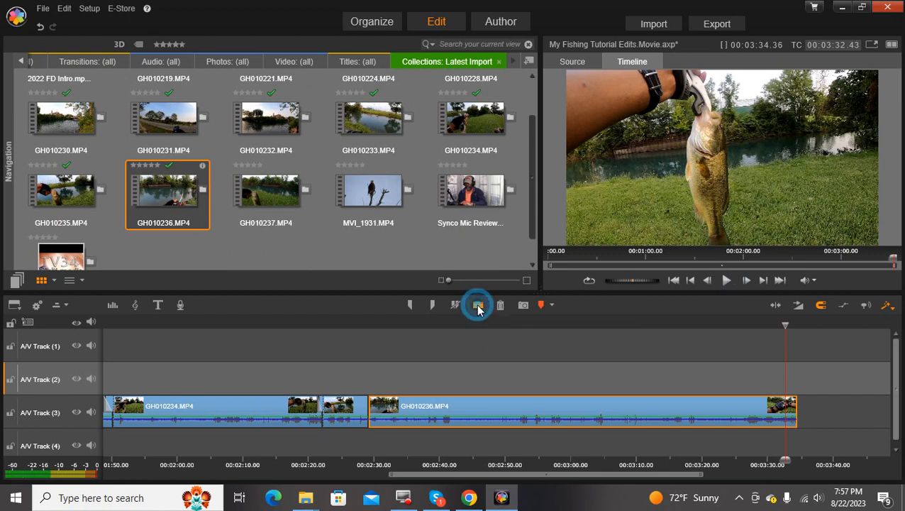
click(793, 416)
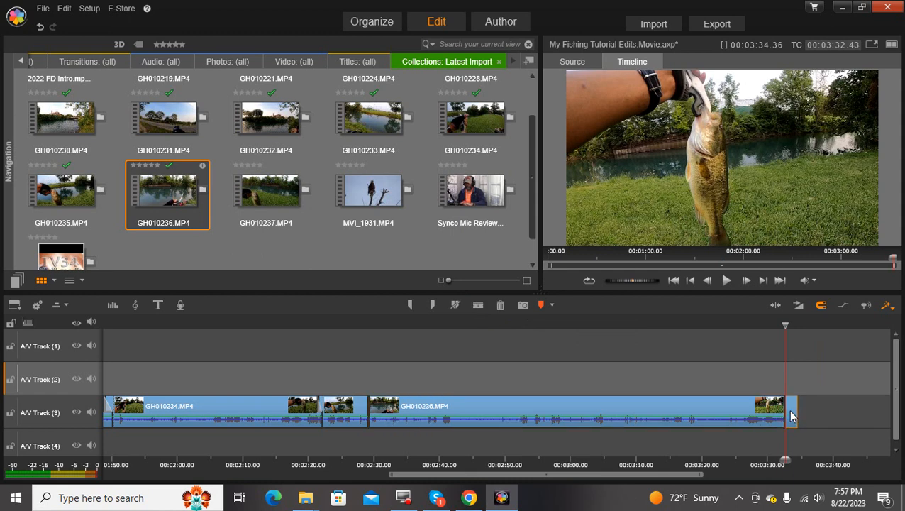
click(500, 306)
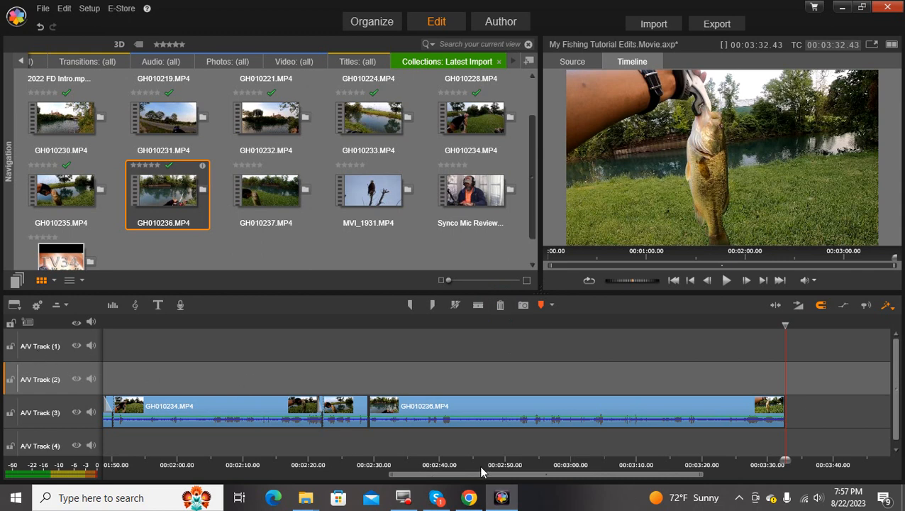
Preview the start of GH010237.MP4 in the source player and append the clip after GH010236.MP4 on A/V Track (3)
drag(498, 480, 563, 480)
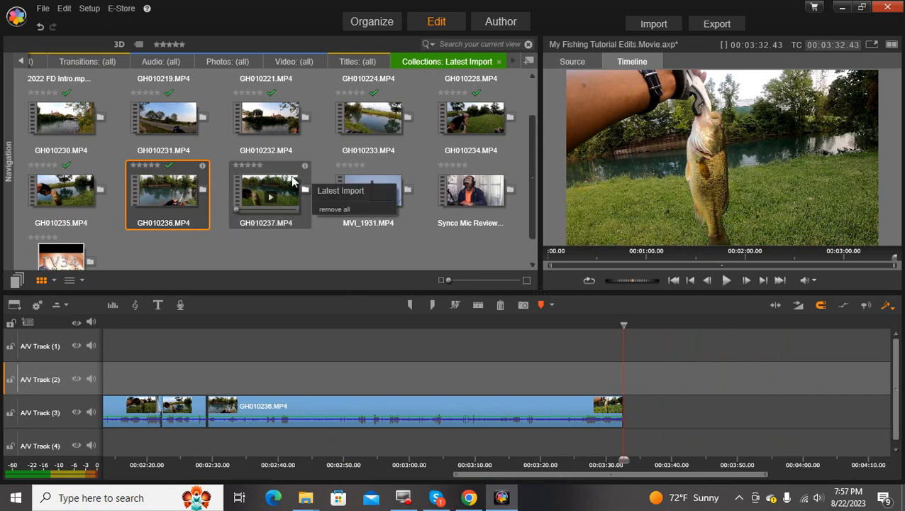
click(282, 174)
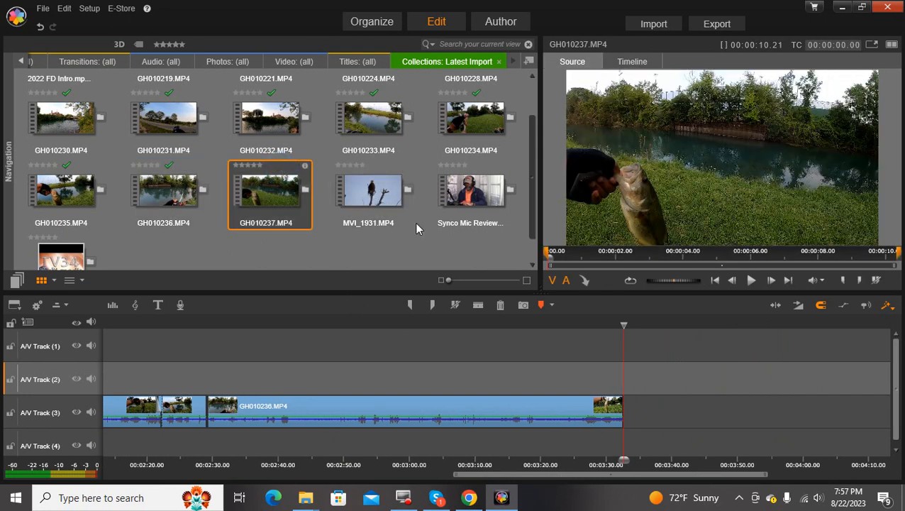
click(751, 280)
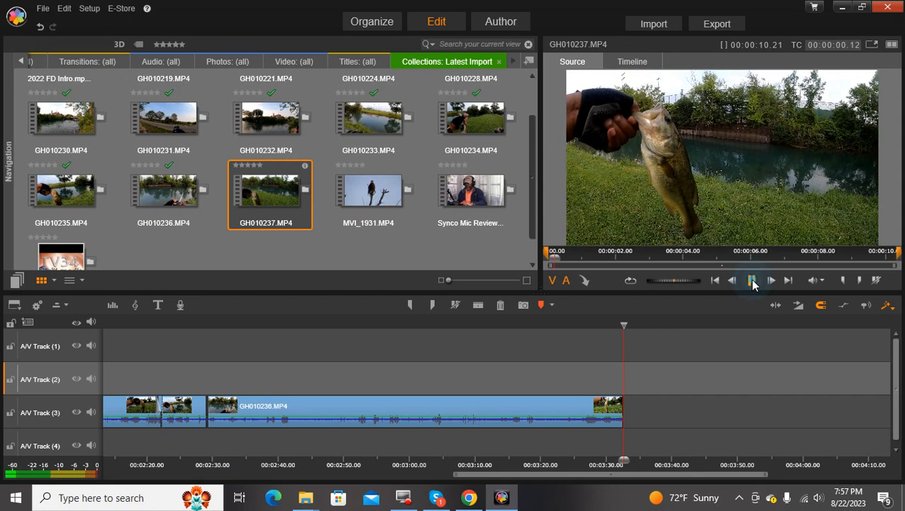
click(753, 281)
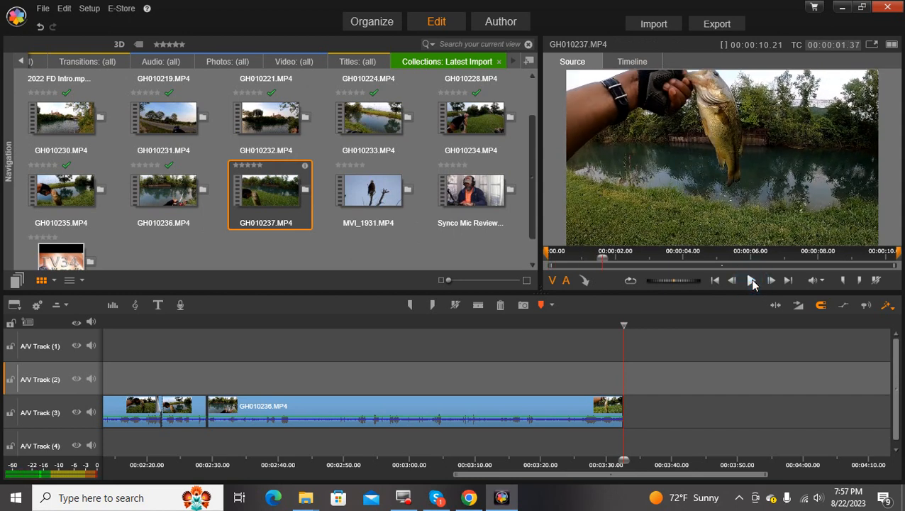
drag(294, 169, 632, 403)
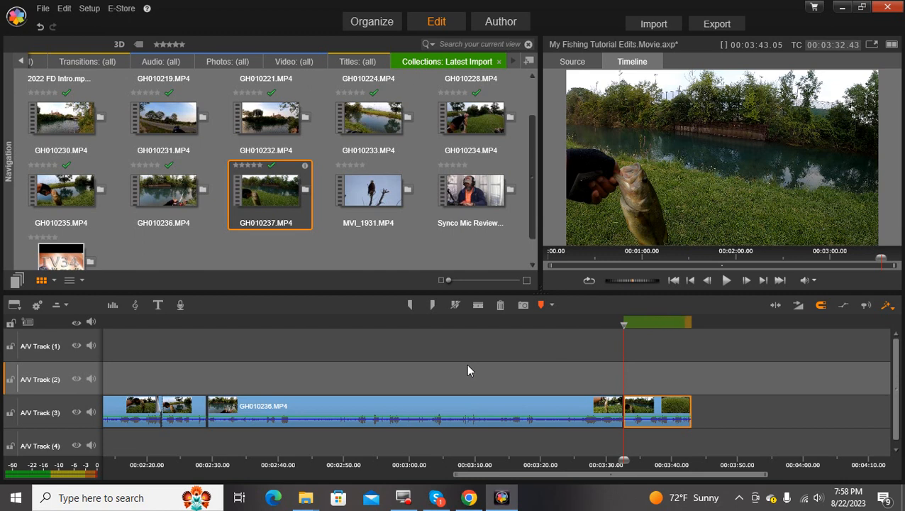
Play GH010237.MP4 on the timeline, split it at 00:03:41.46 and delete the remaining ending
click(726, 281)
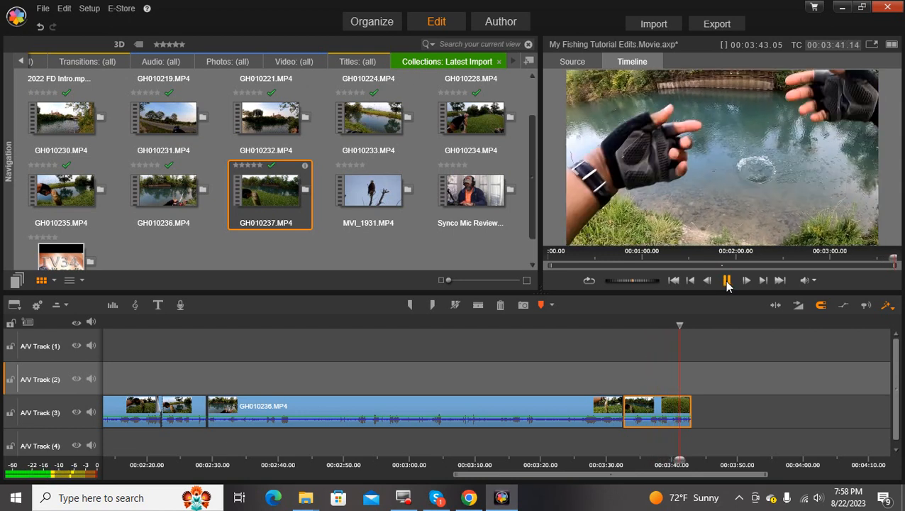
click(727, 281)
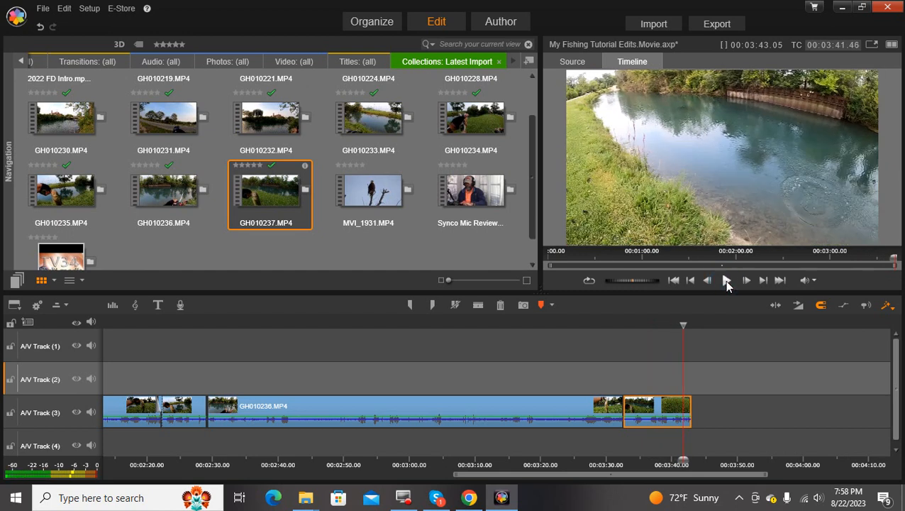
click(478, 305)
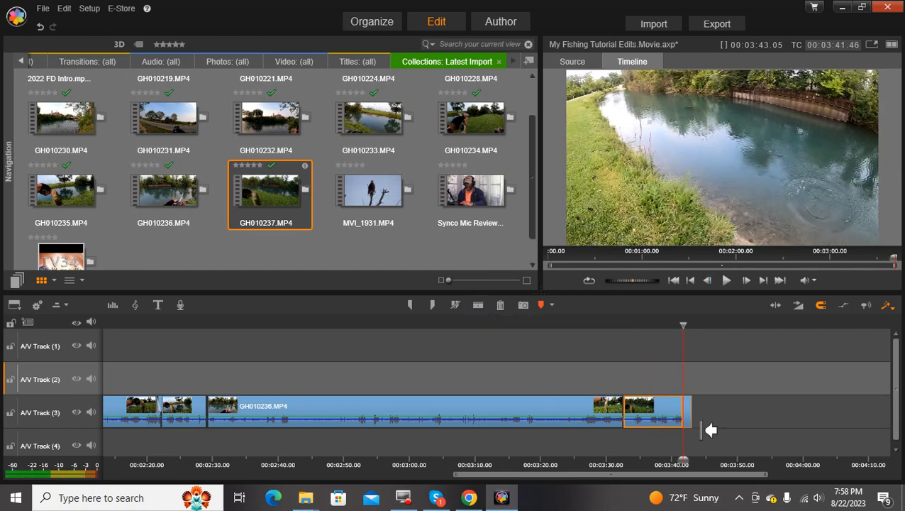
click(687, 417)
click(500, 306)
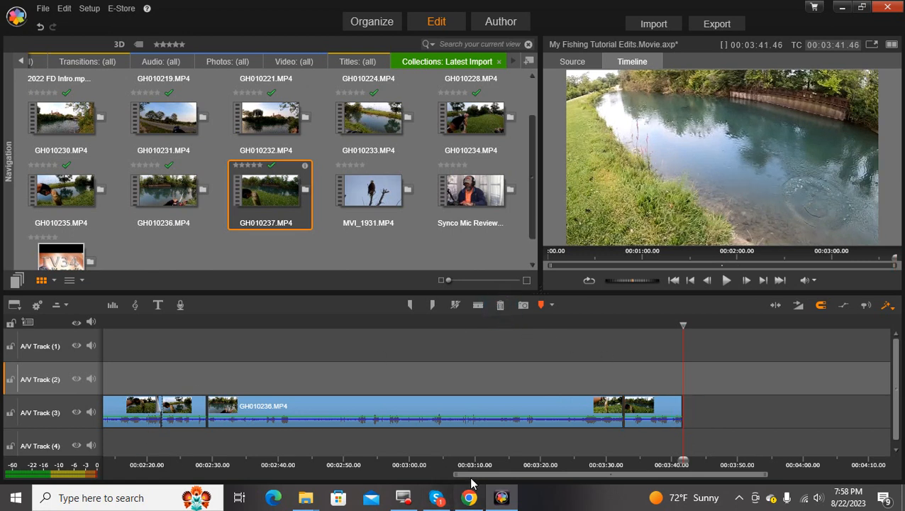
Add short dissolves between GH010235.MP4 and GH010236.MP4 and between GH010236.MP4 and GH010237.MP4
drag(470, 474, 428, 480)
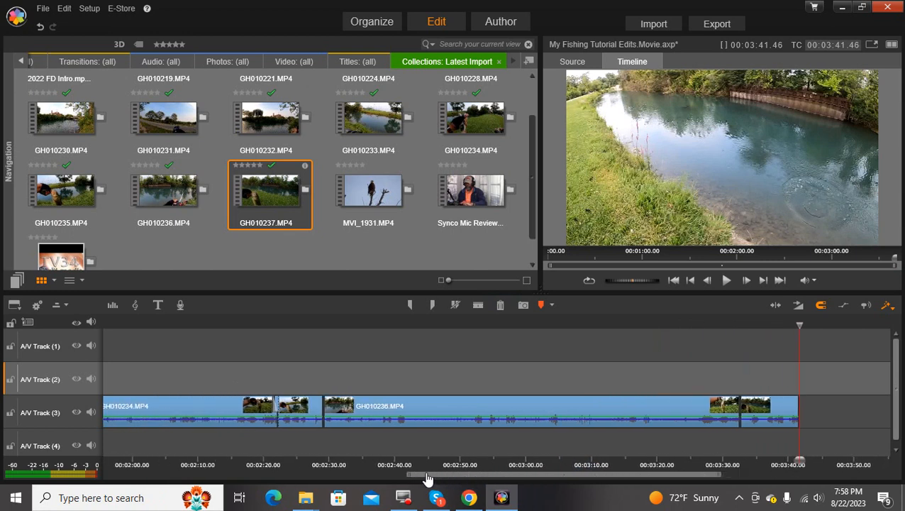
click(317, 405)
drag(317, 406, 311, 405)
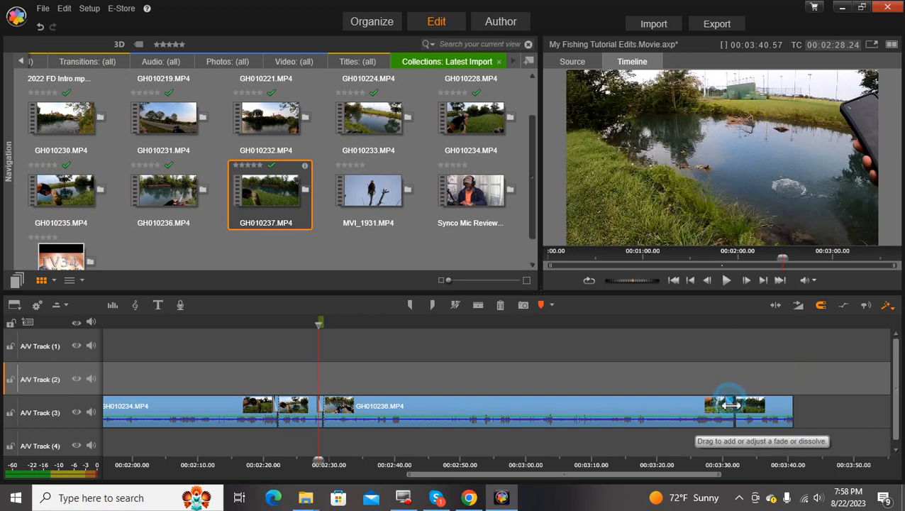
drag(734, 406, 729, 406)
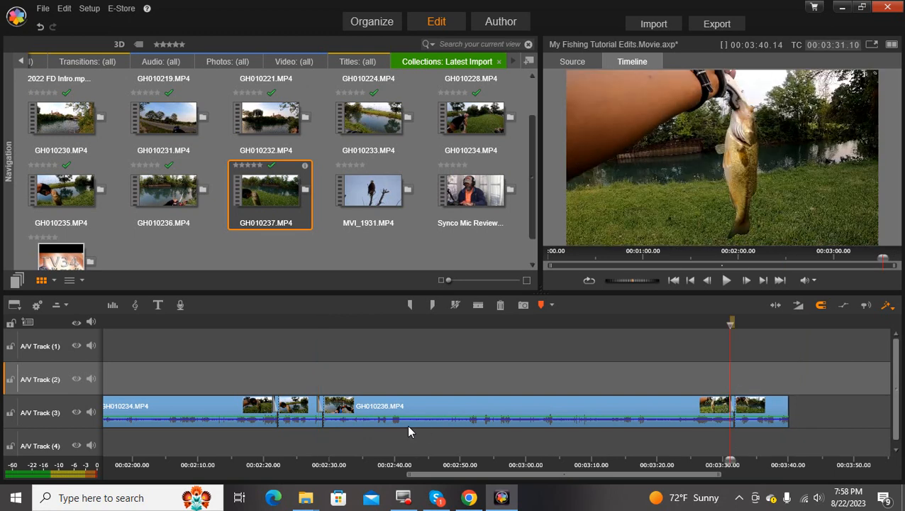
Play back the timeline around the GH010235.MP4–GH010236.MP4 join and from before the GH010236.MP4–GH010237.MP4 join, and return to the movie's start
click(305, 462)
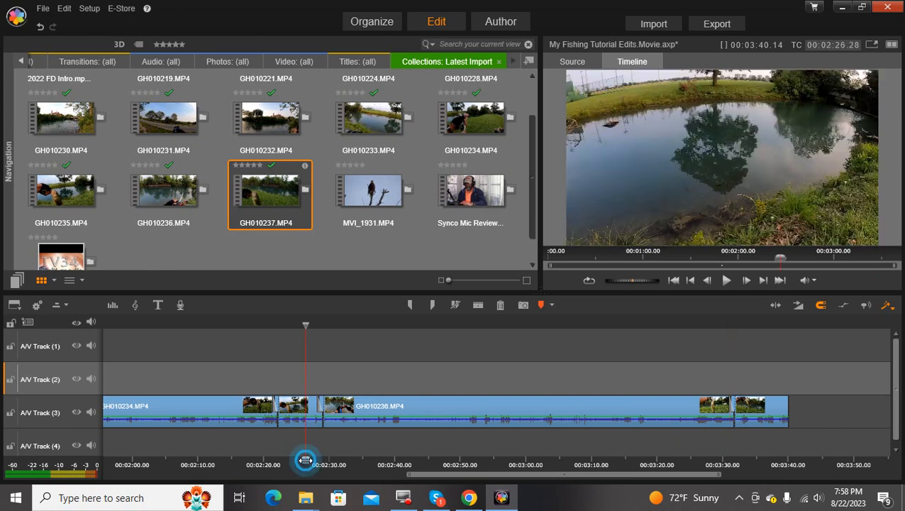
click(726, 281)
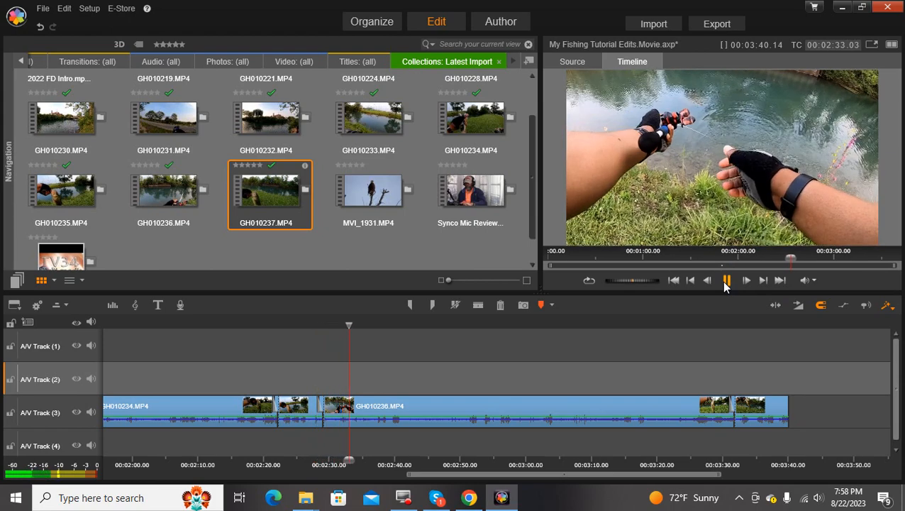
click(727, 283)
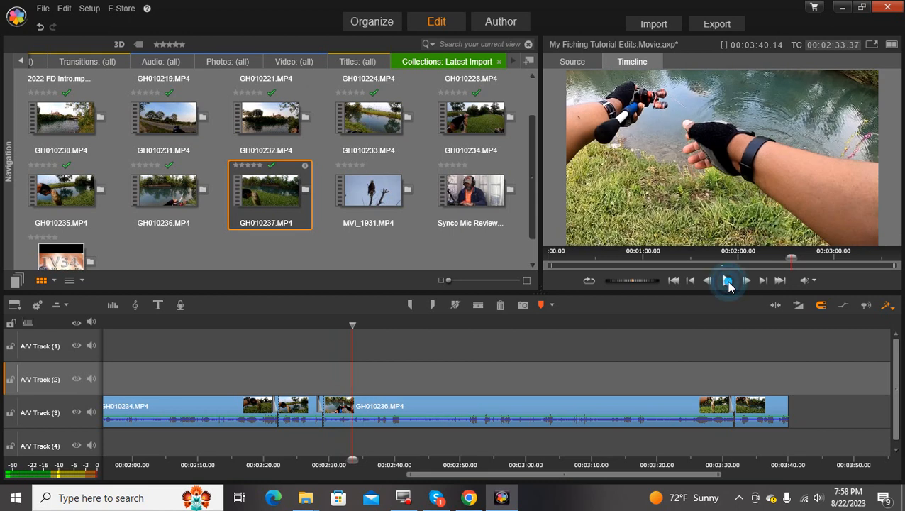
click(717, 466)
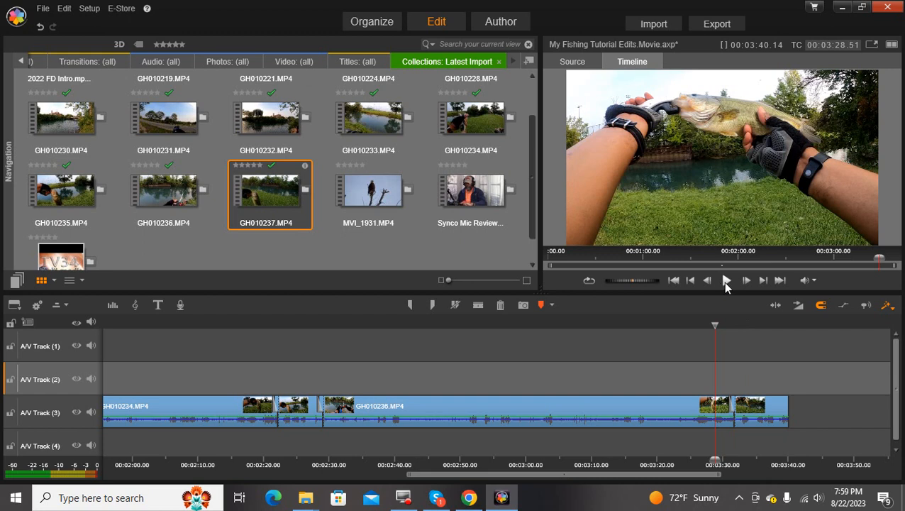
click(725, 282)
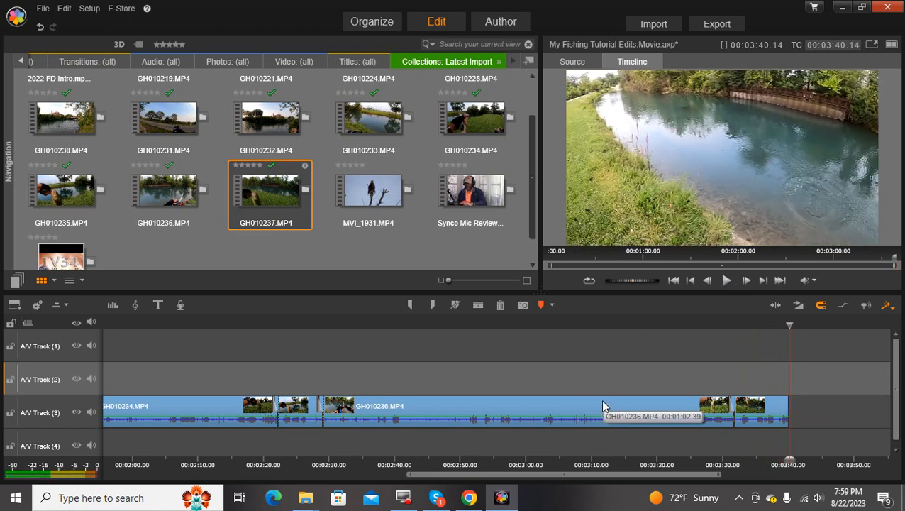
click(675, 280)
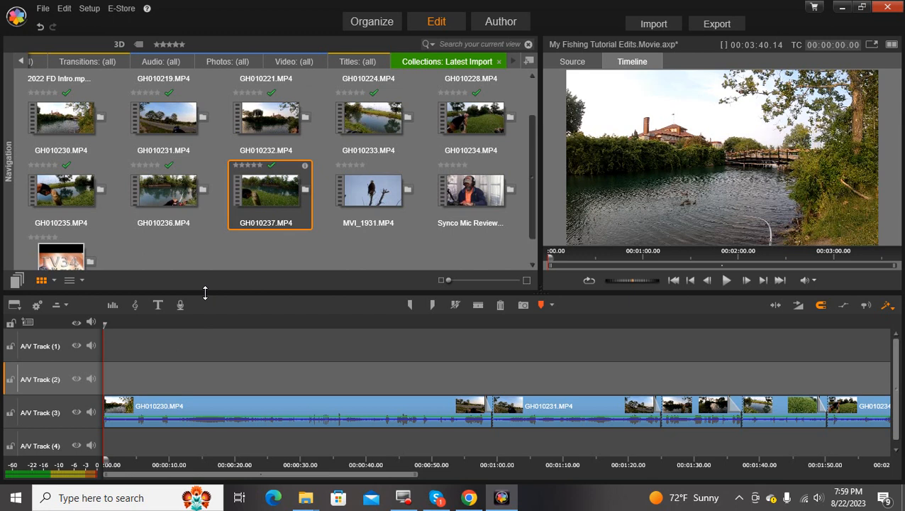
Add a BlankTitle at the end of the movie on A/V Track (3), directly after GH010237.MP4
click(353, 63)
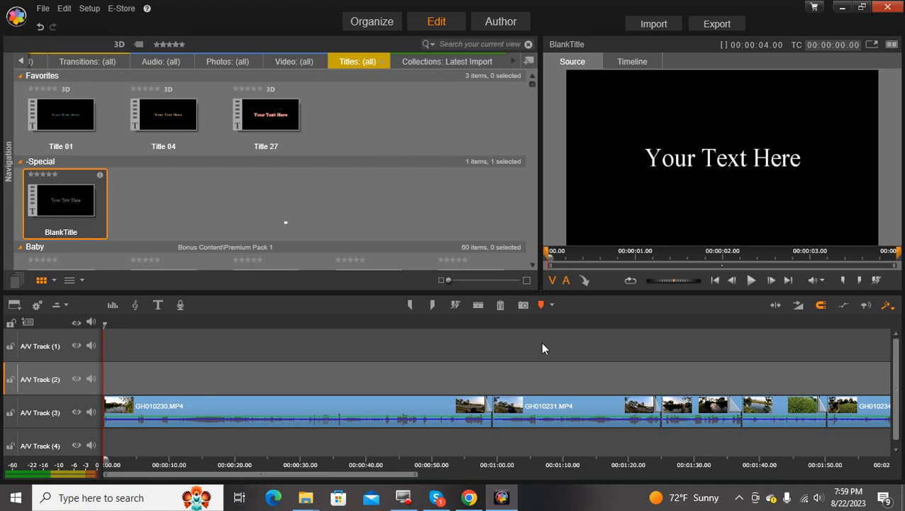
click(788, 281)
click(787, 281)
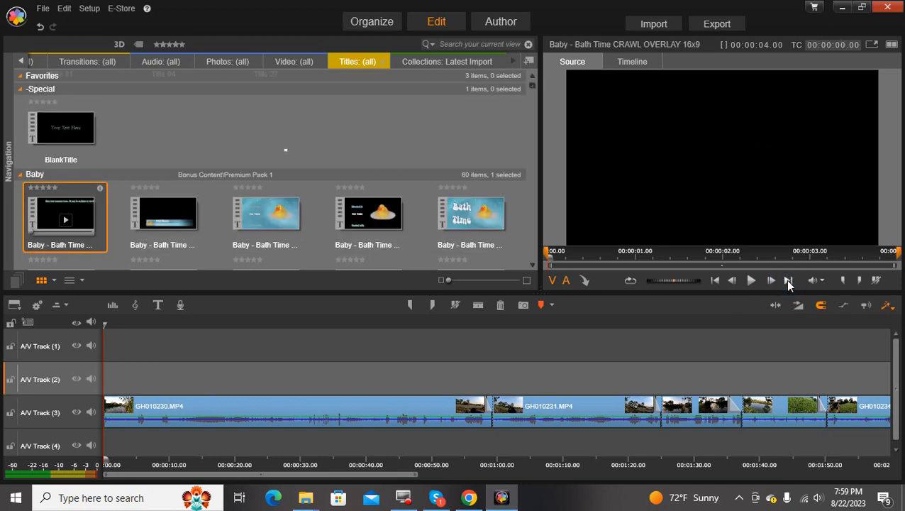
click(380, 464)
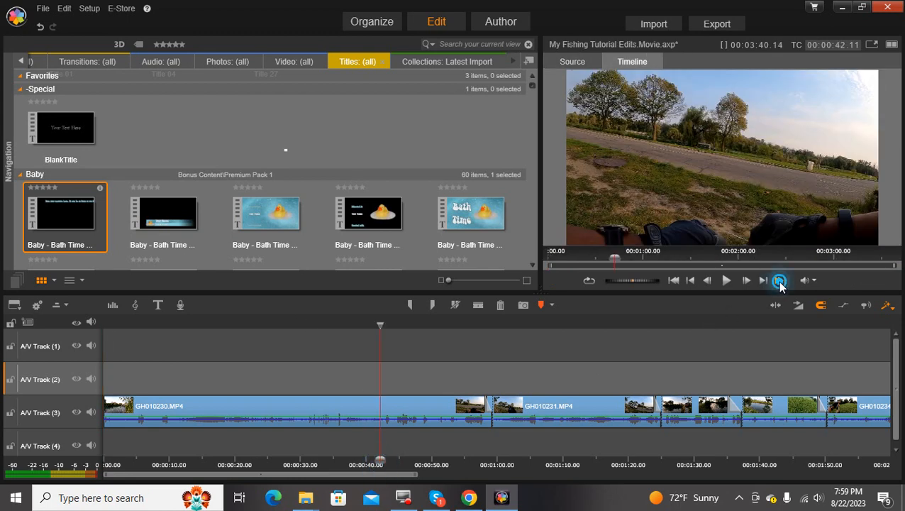
click(779, 281)
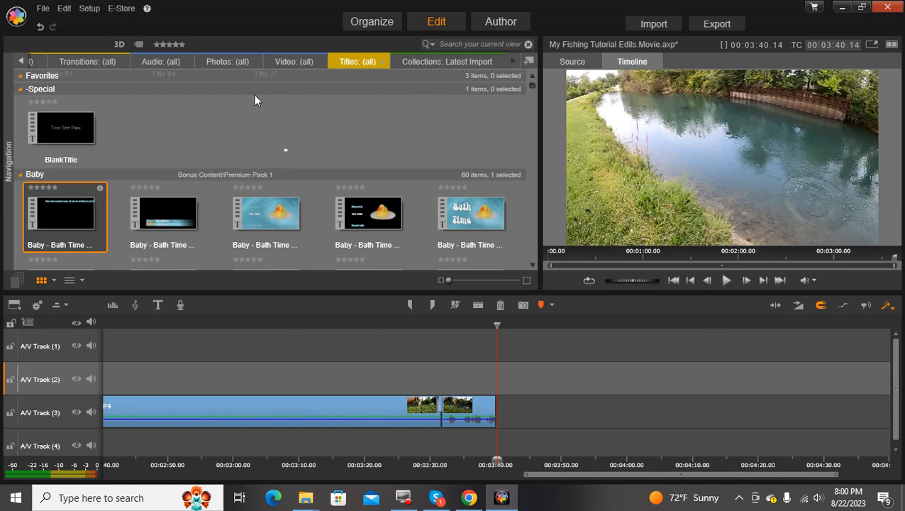
click(73, 108)
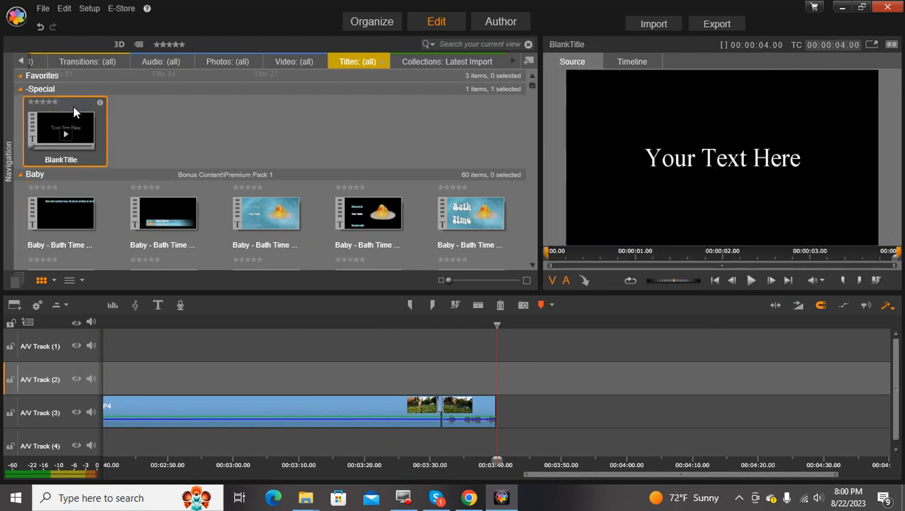
drag(73, 106, 506, 420)
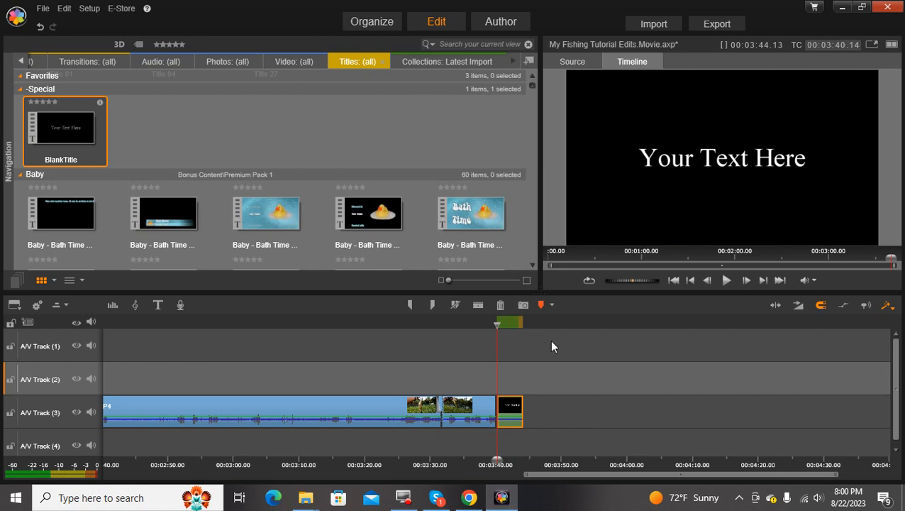
Open the blank title for editing, set its font to Belwe Bd BT and its text to "Bonus Footage" on two lines
double_click(509, 419)
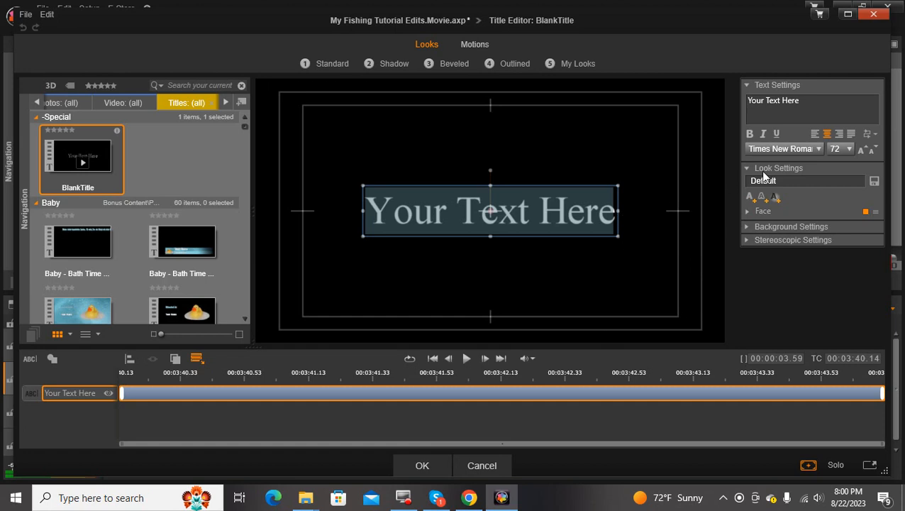
click(818, 149)
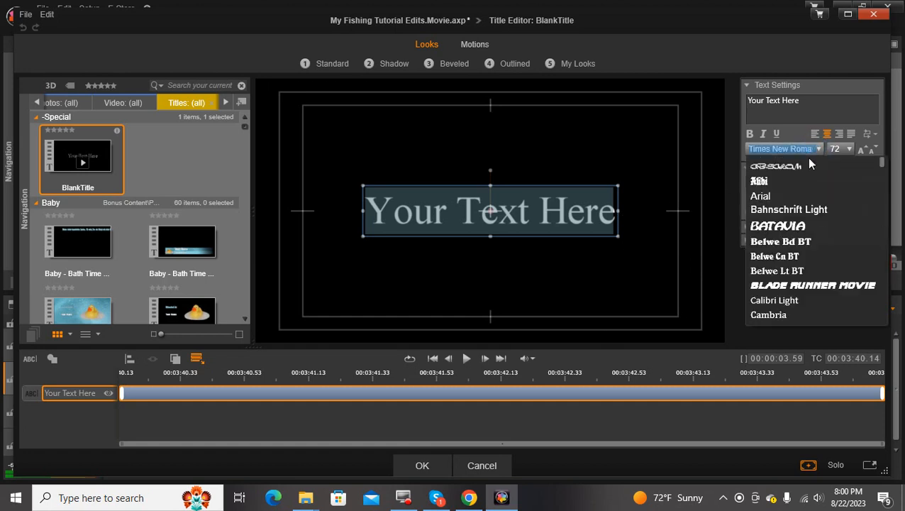
click(775, 242)
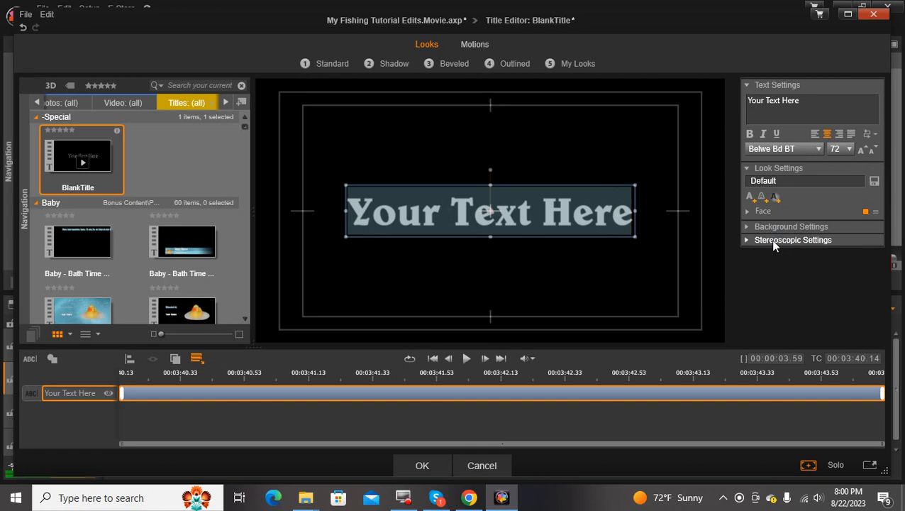
text(bo)
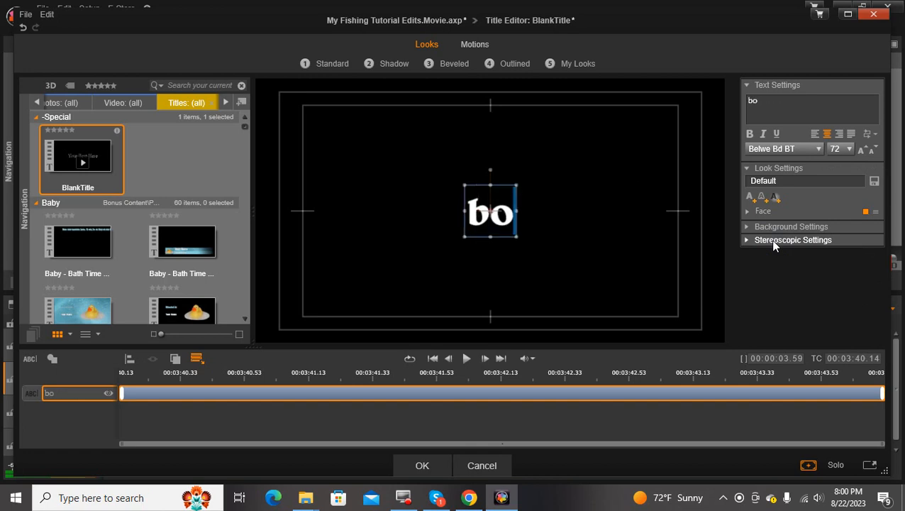
key(BackSpace)
key(BackSpace)
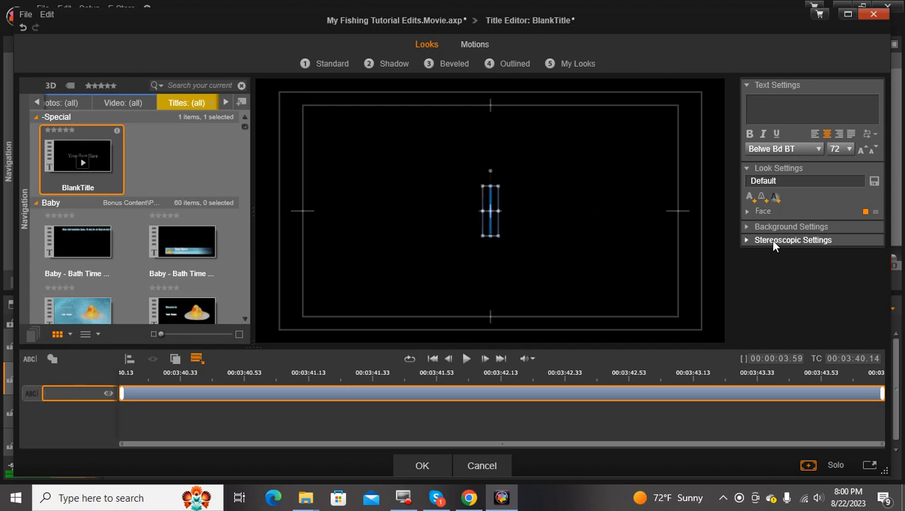
text(Bonus)
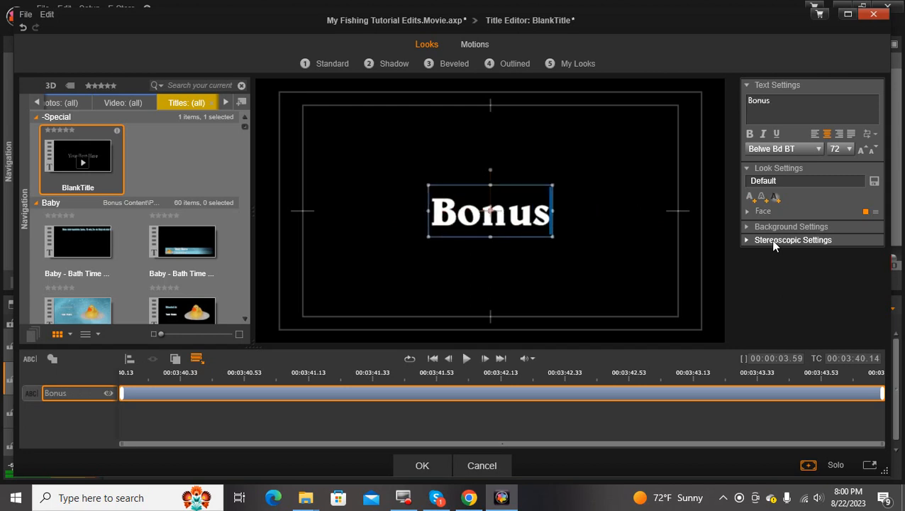
key(Return)
text(Footage)
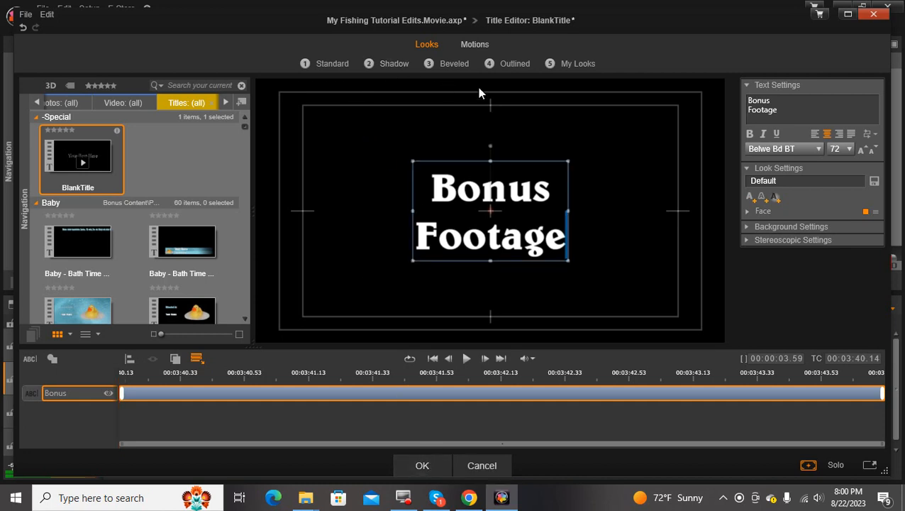
Apply the 05 - Lines Fade enter motion to the Bonus Footage title and accept the title edits
click(473, 46)
click(401, 64)
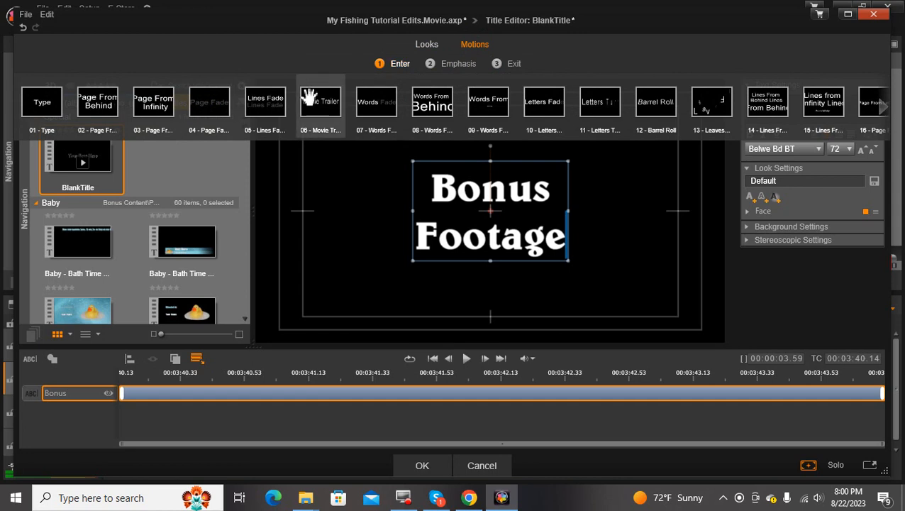
click(257, 107)
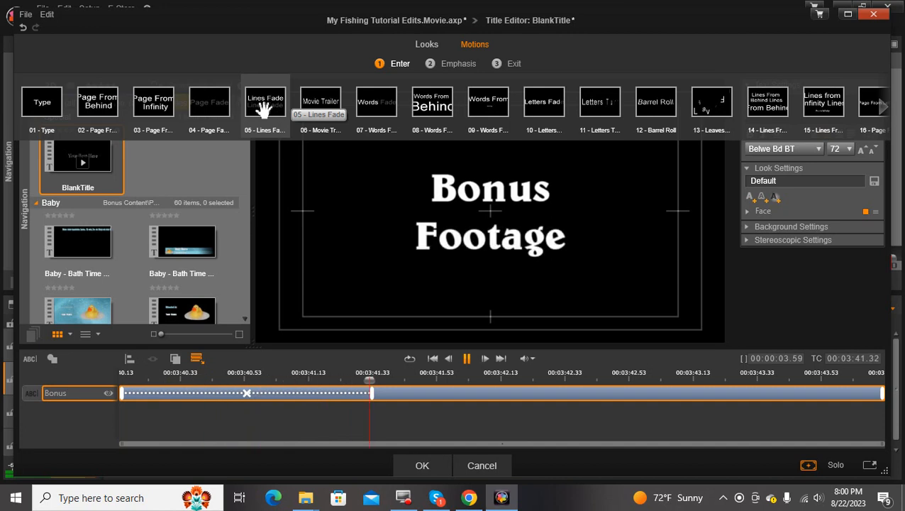
click(262, 108)
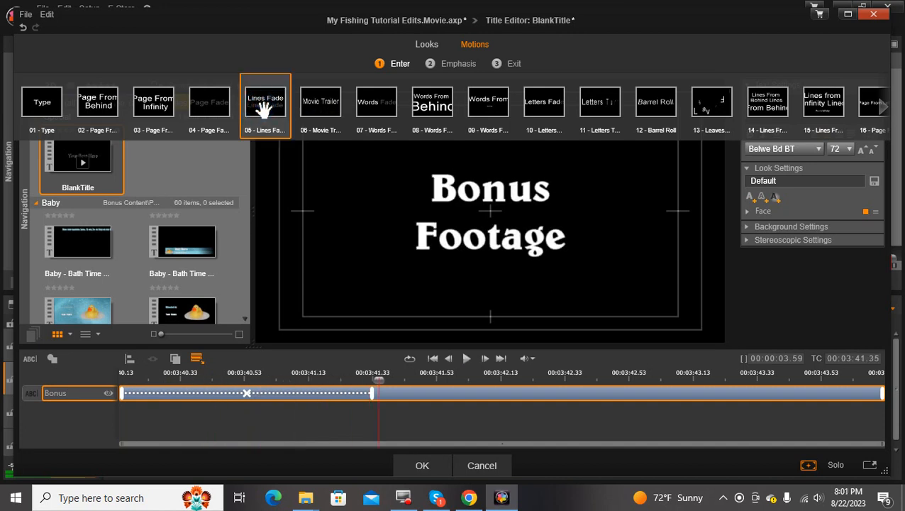
click(426, 465)
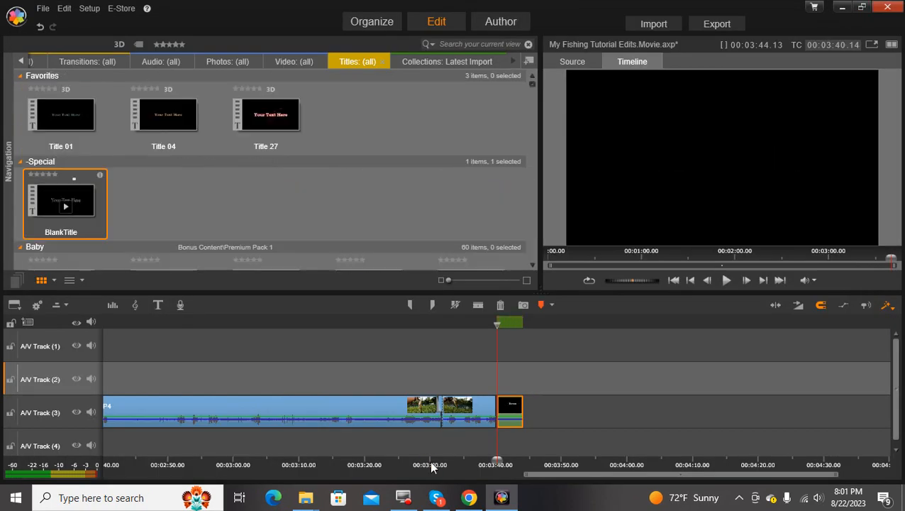
Lengthen the Bonus Footage title to 00:00:08.39 on the timeline and play it back from within GH010237.MP4
drag(516, 412, 553, 420)
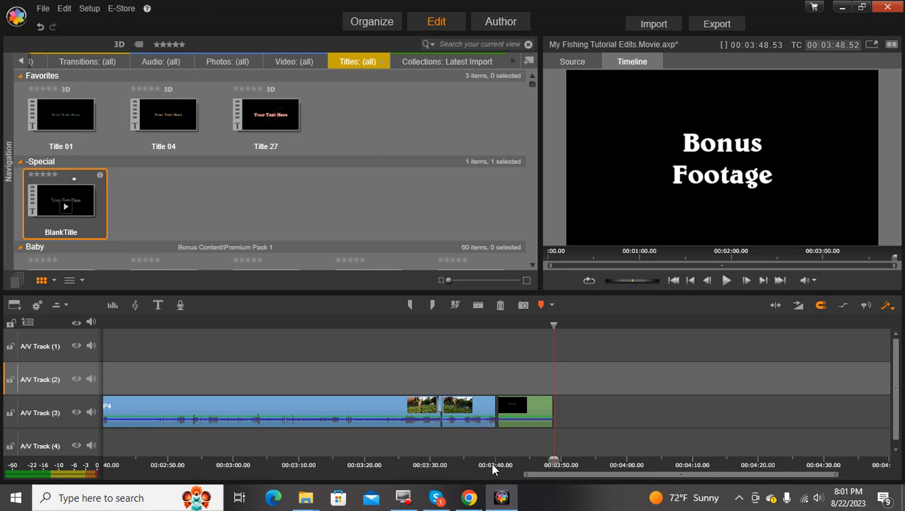
click(471, 466)
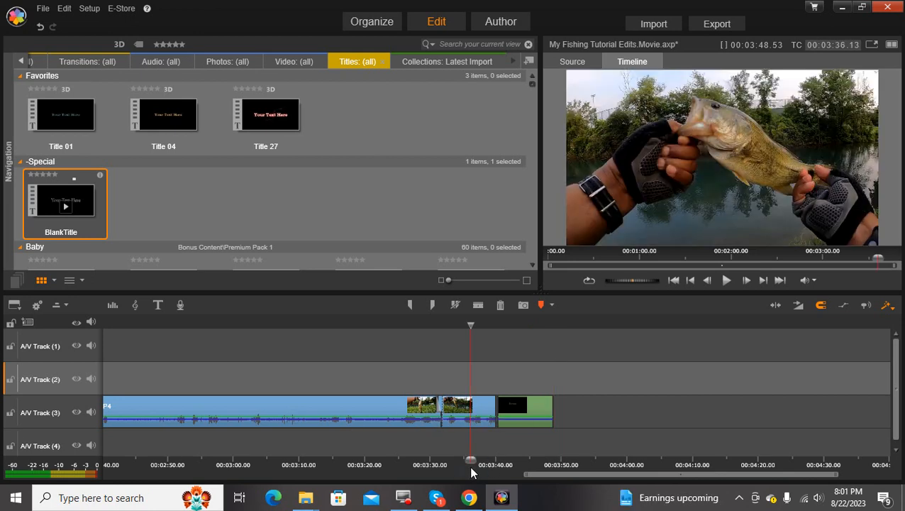
click(727, 281)
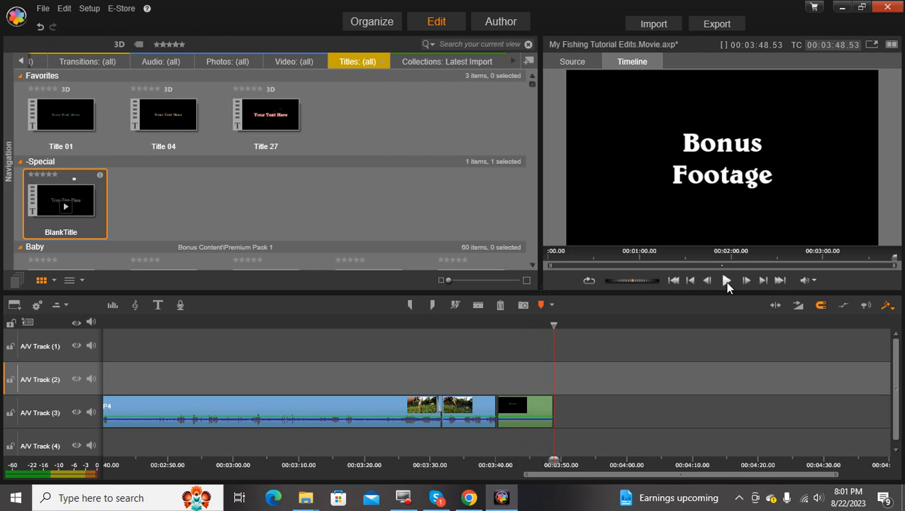
Preview the start of GH010224.MP4 from the Latest Import collection and append the clip after the Bonus Footage title on A/V Track (3)
click(440, 63)
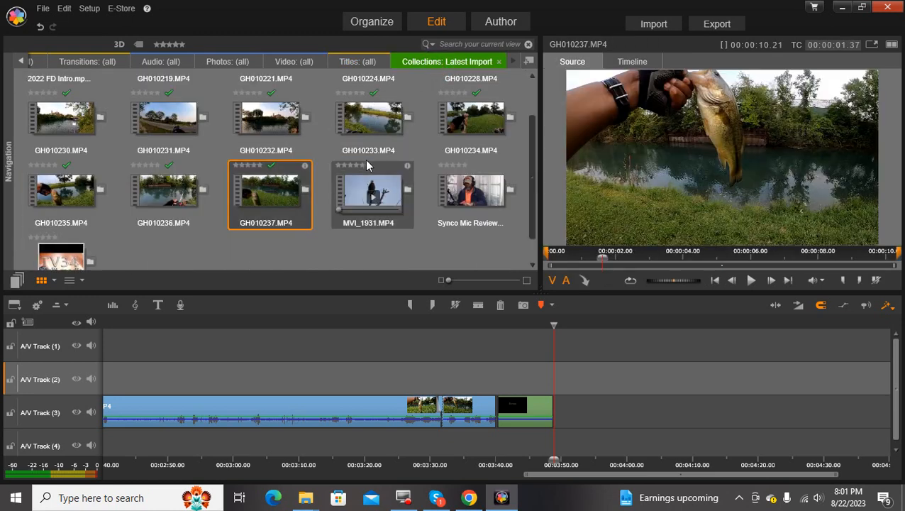
scroll(366, 165, up, 1)
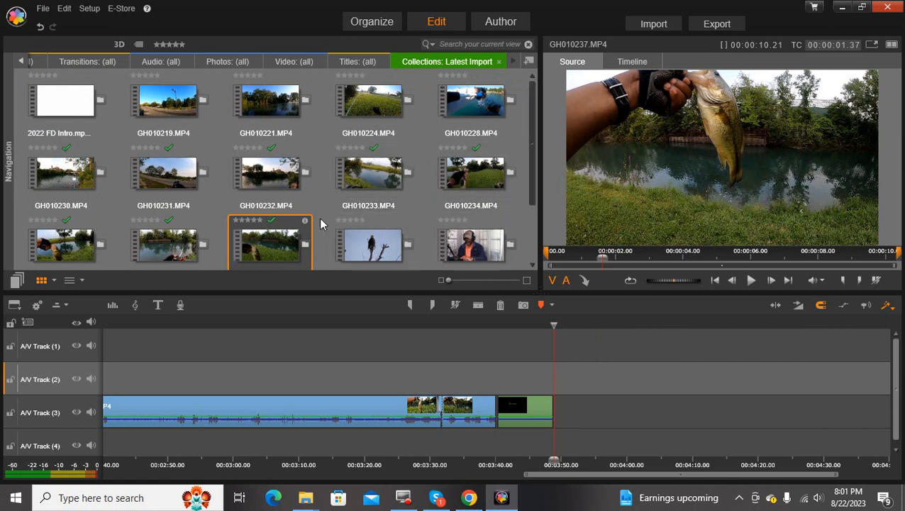
click(394, 98)
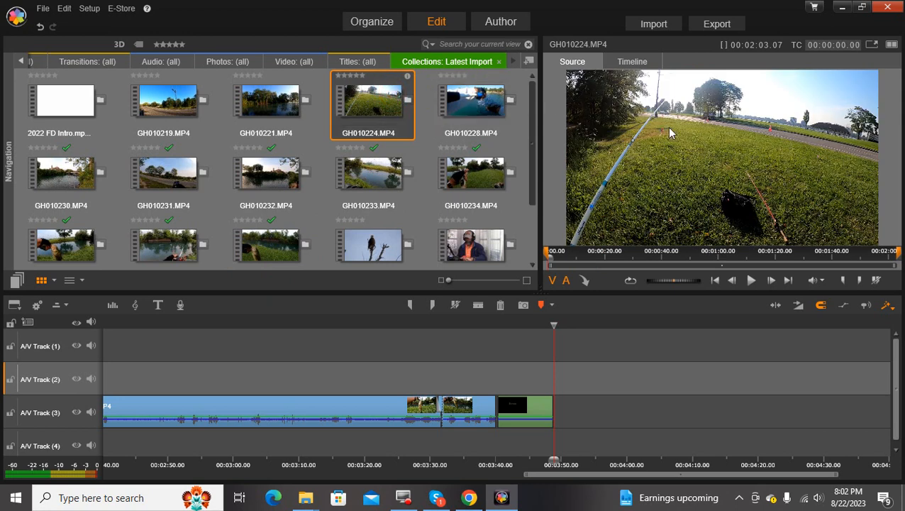
click(752, 280)
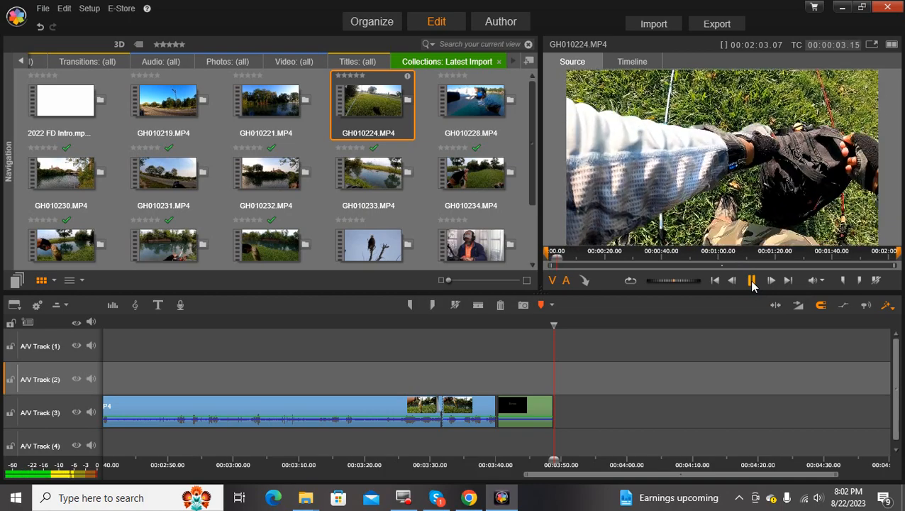
click(752, 280)
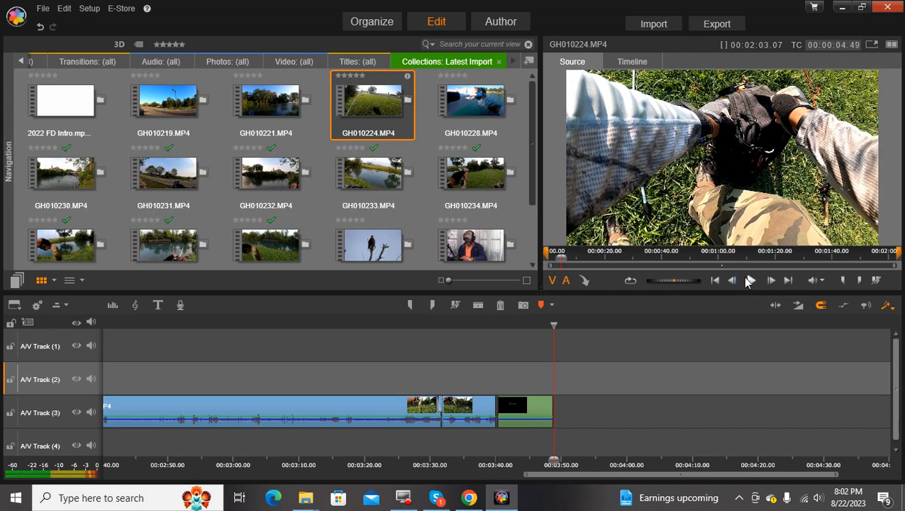
drag(386, 85, 565, 404)
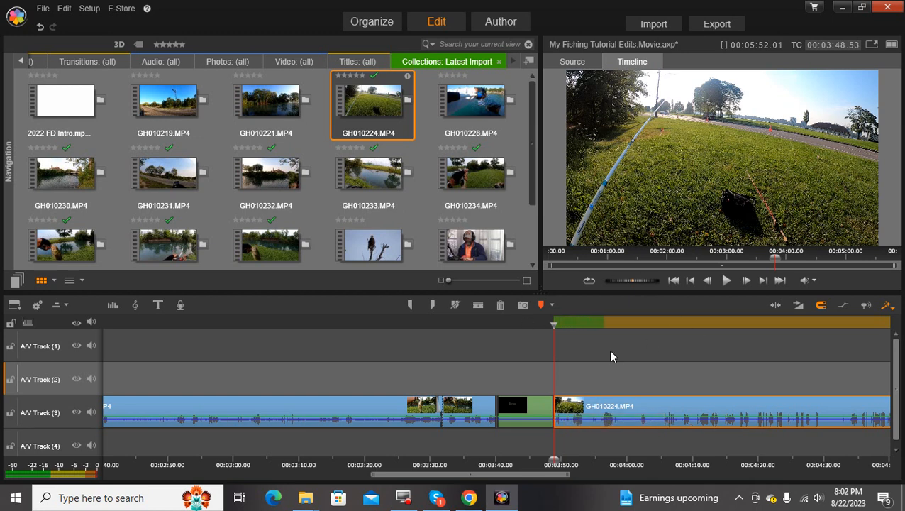
drag(458, 481, 550, 489)
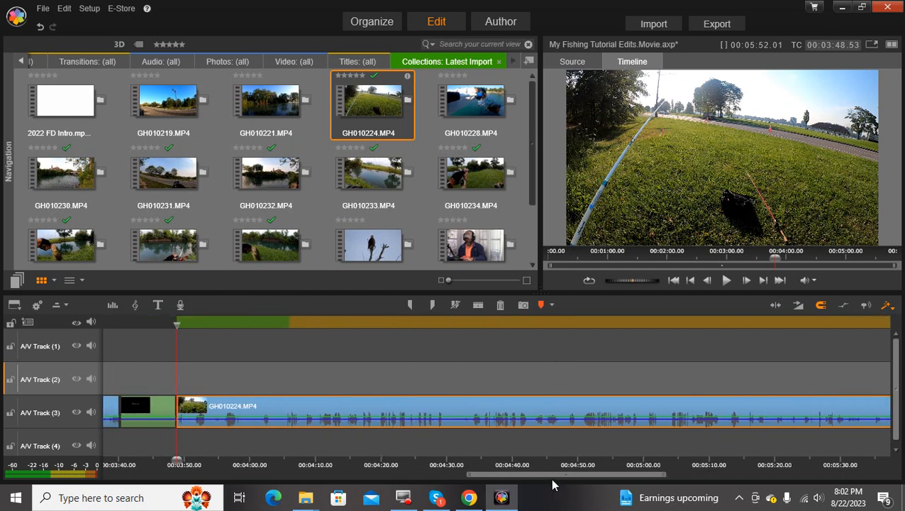
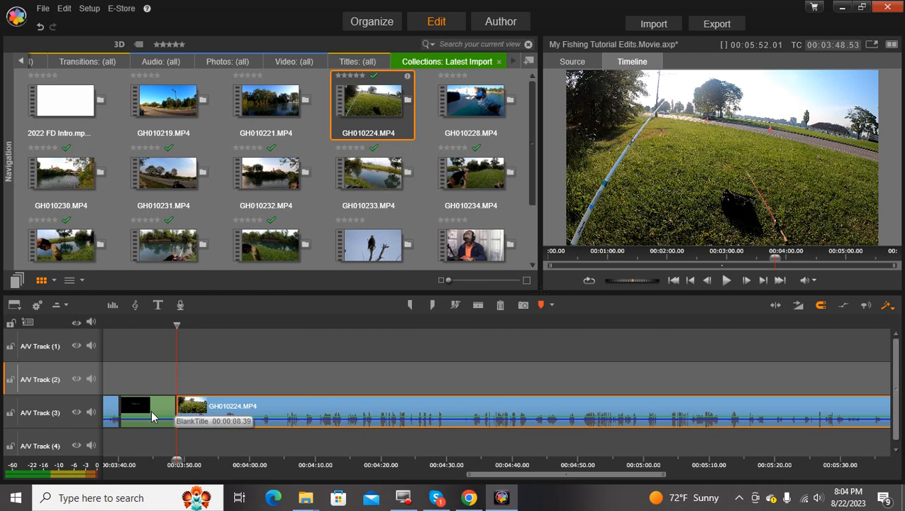
Reopen the Bonus Footage title, apply the 02 - City Lights emphasis motion, and accept the title edits
click(152, 411)
double_click(151, 413)
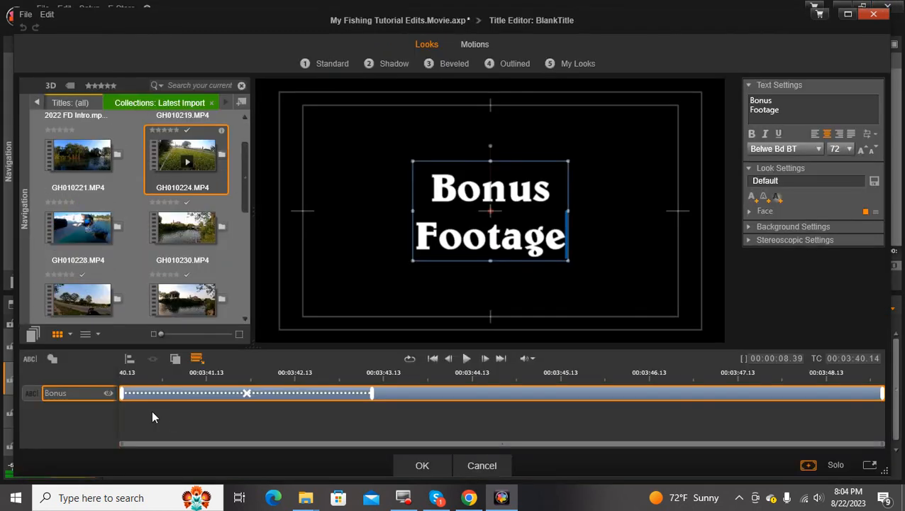
click(480, 45)
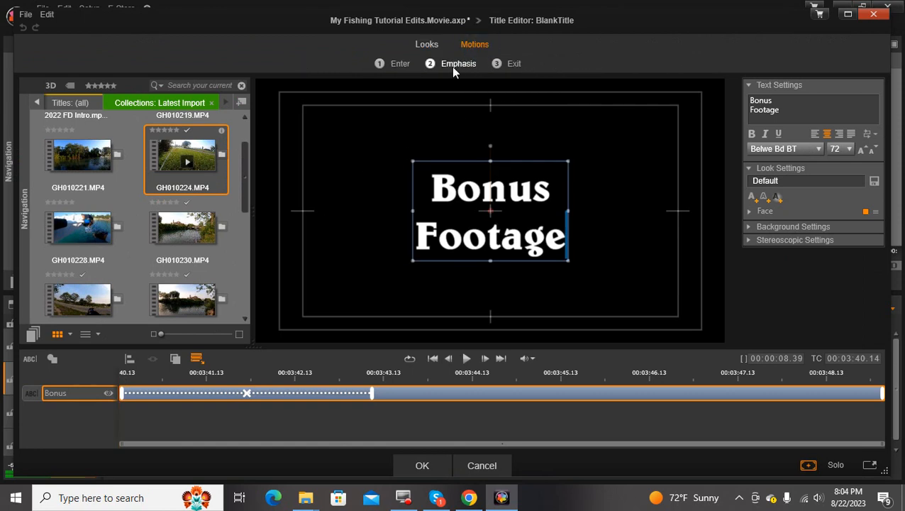
click(454, 62)
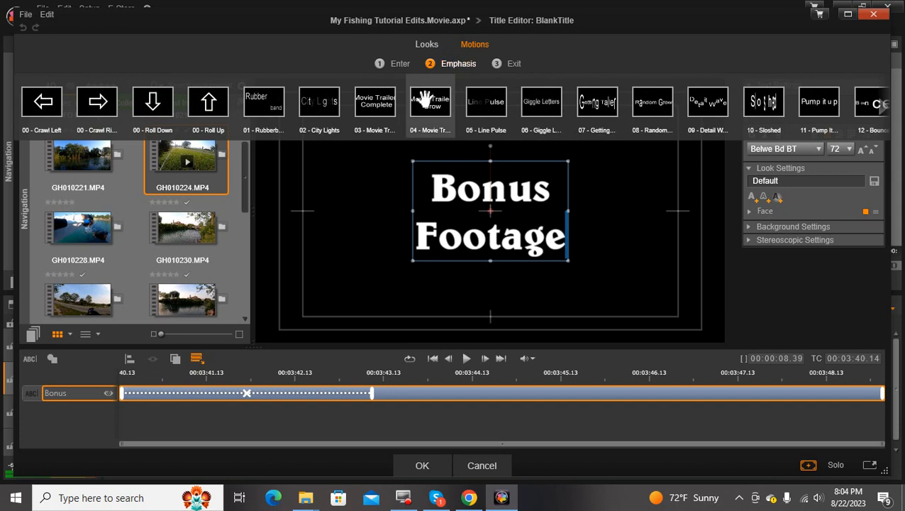
mouse_move(330, 110)
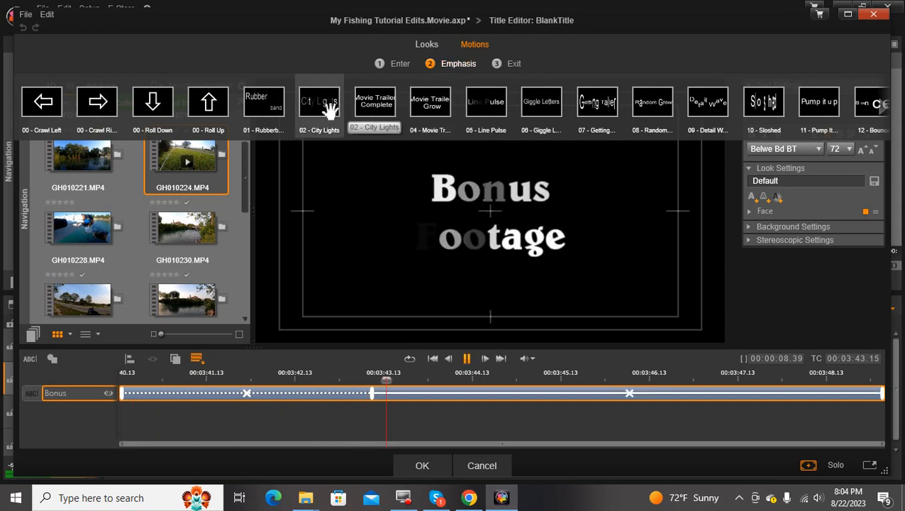
click(330, 110)
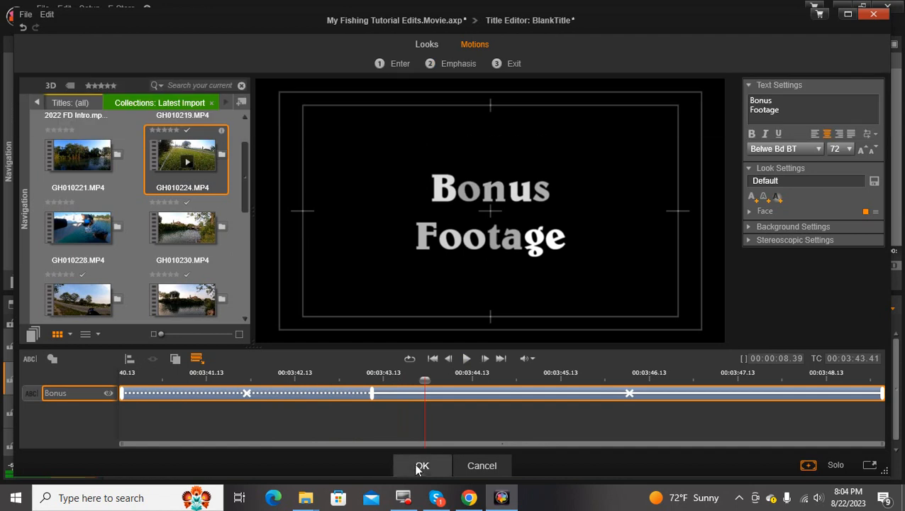
click(421, 466)
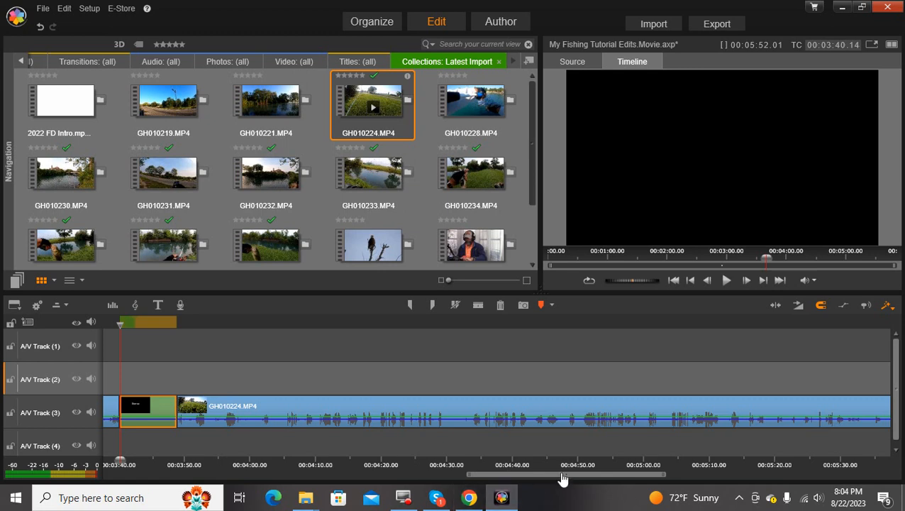
Play the timeline from shortly before the Bonus Footage title through GH010224.MP4 to look for a cut point
drag(560, 477, 526, 478)
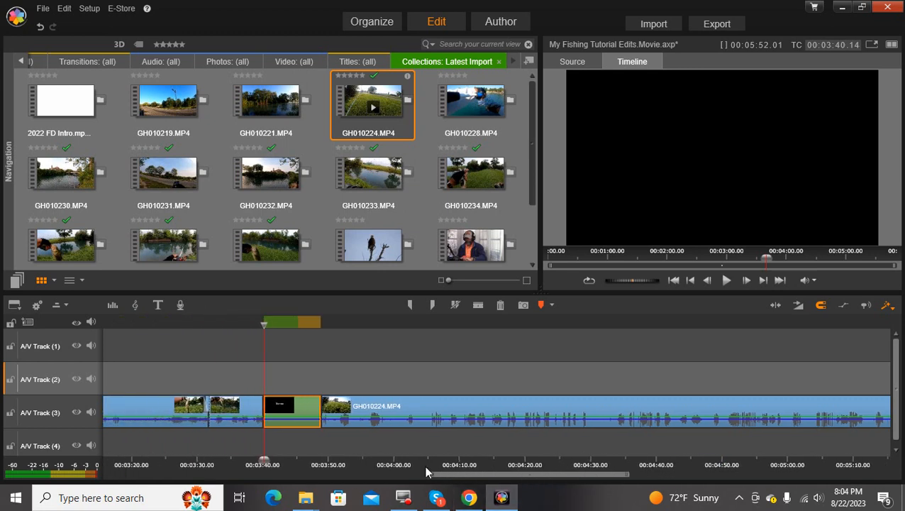
click(229, 460)
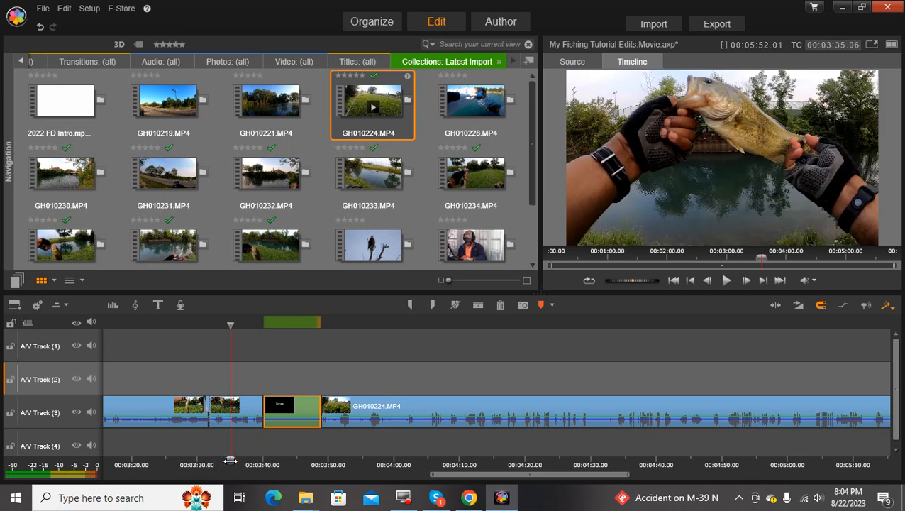
click(727, 280)
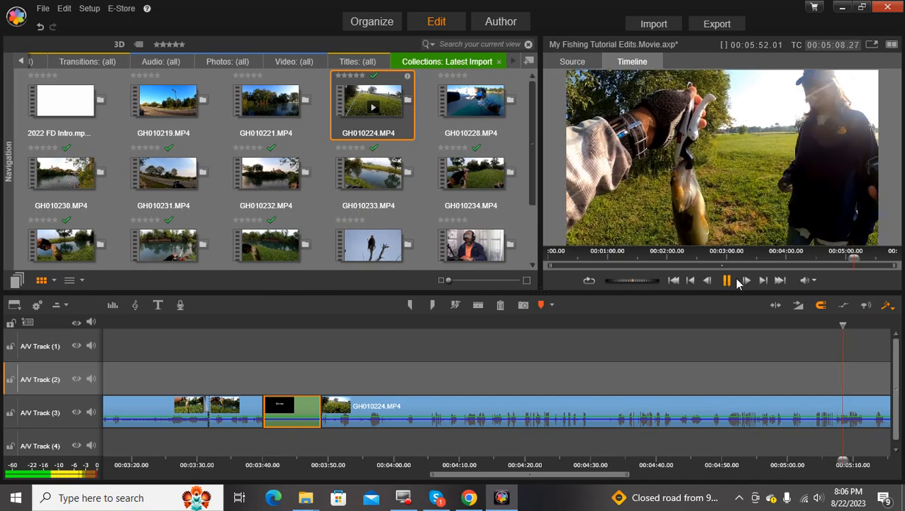
drag(557, 479, 630, 488)
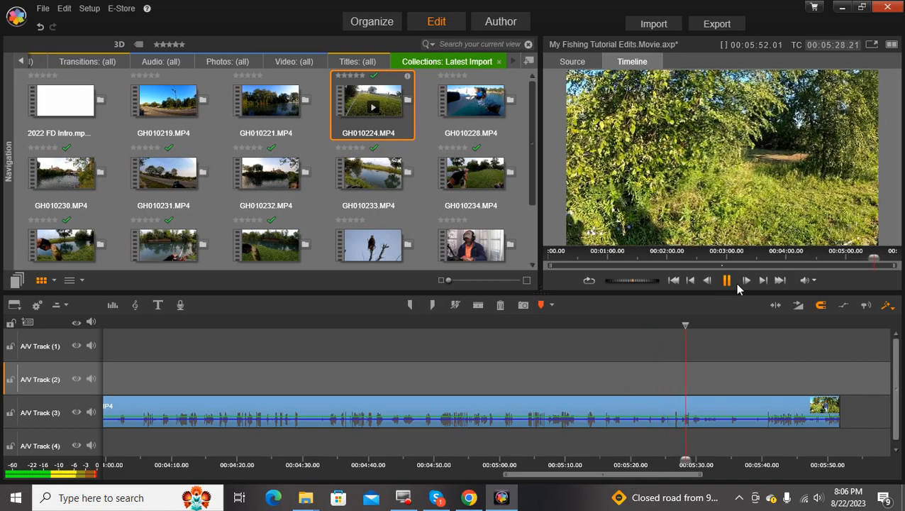
click(729, 282)
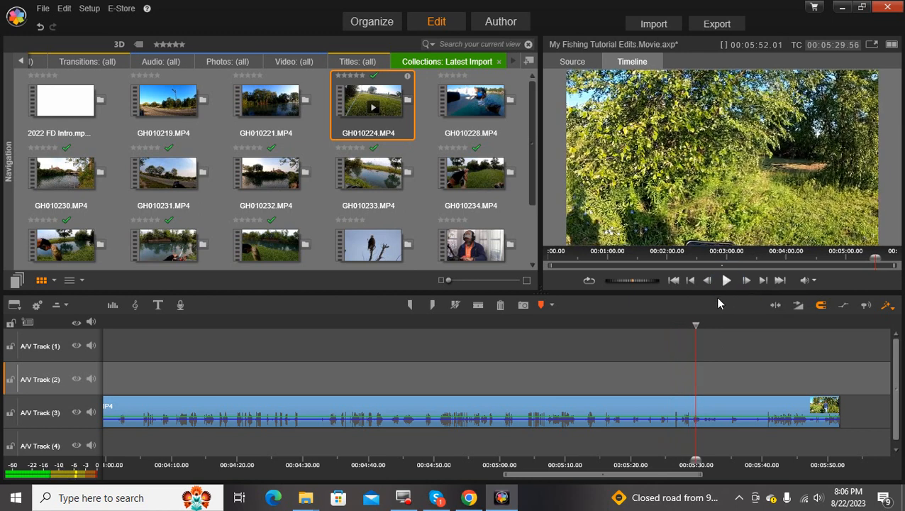
Replay GH010224.MP4 from about 00:05:12 and split the clip at 00:05:21.47
drag(696, 323, 583, 343)
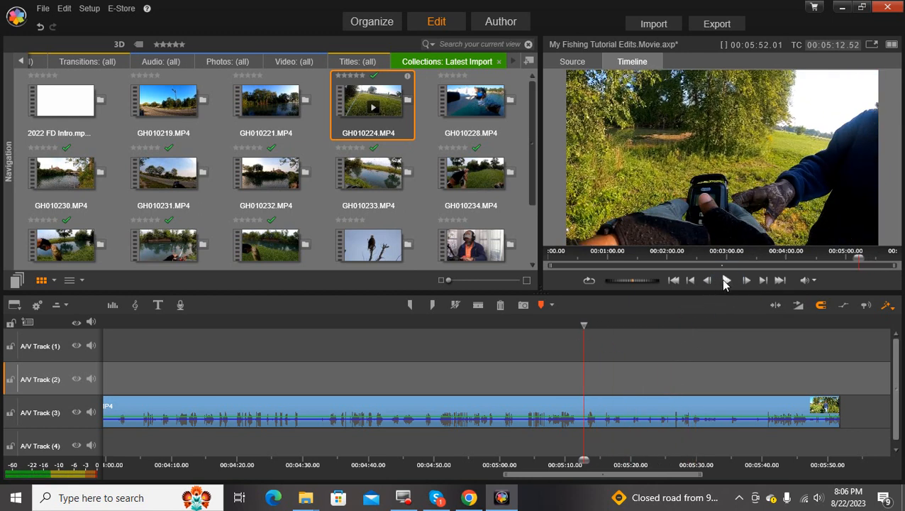
click(726, 281)
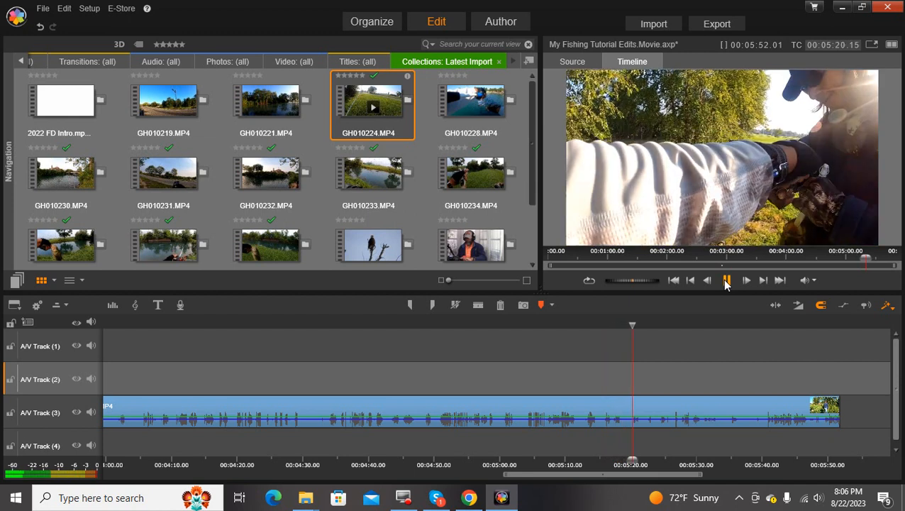
click(727, 281)
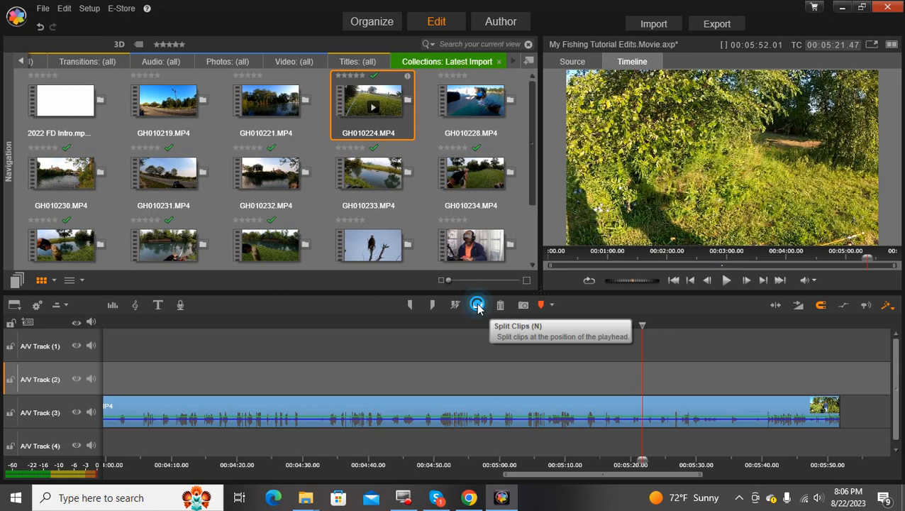
click(500, 307)
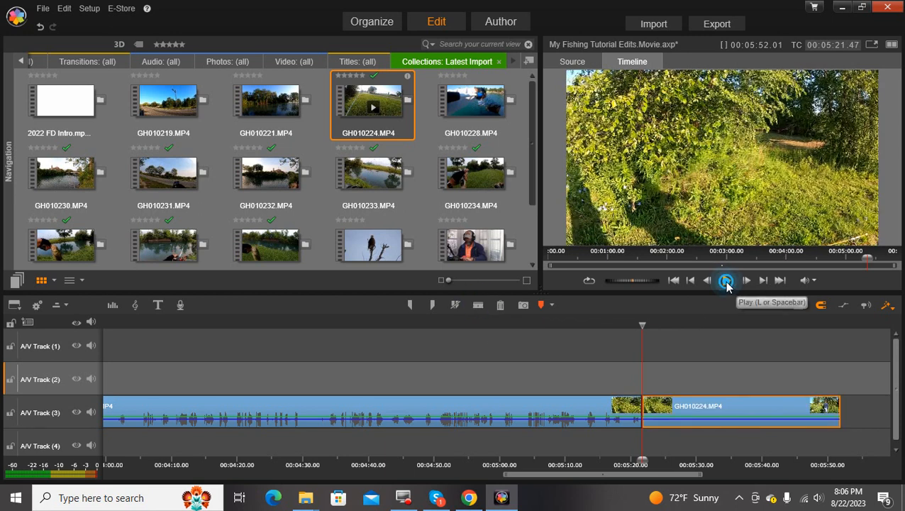
Play the part of GH010224.MP4 after the split to its end and delete that part from the timeline
click(726, 281)
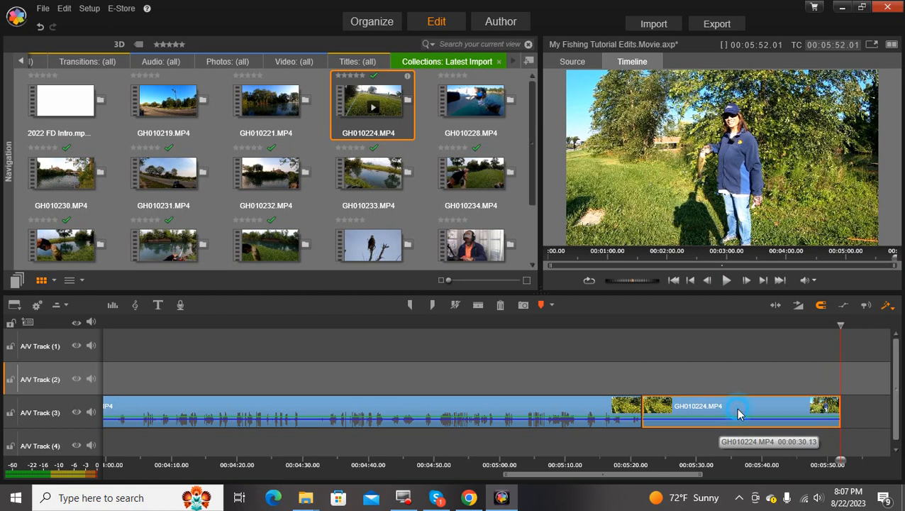
key(Up)
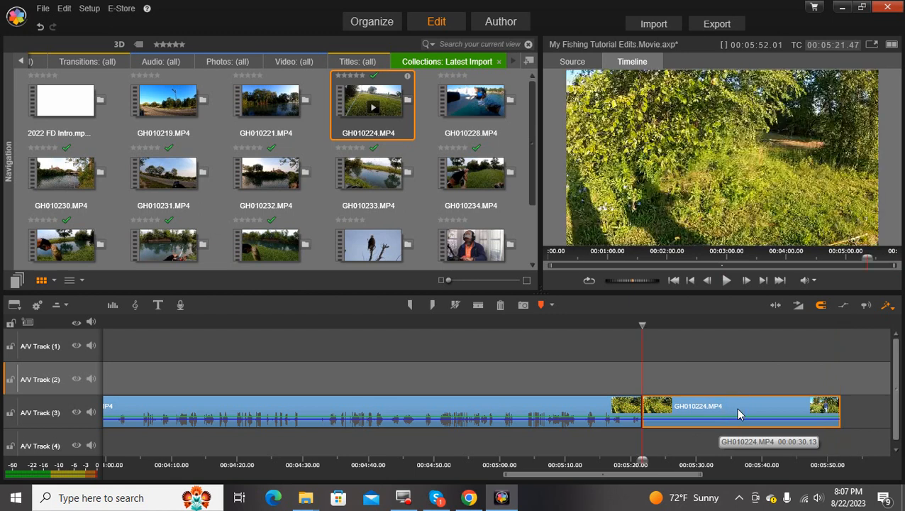
click(501, 305)
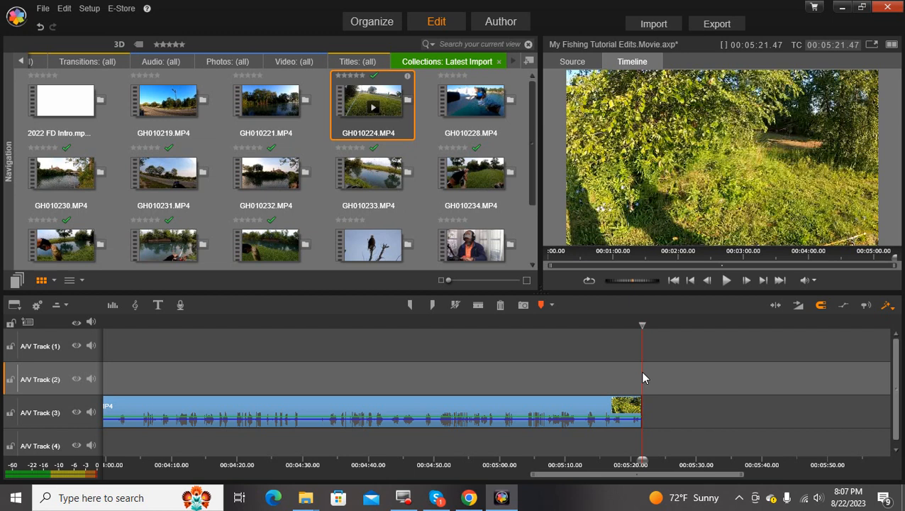
Play back the Bonus Footage title from its middle into the start of GH010224.MP4 to check the sequence
click(674, 281)
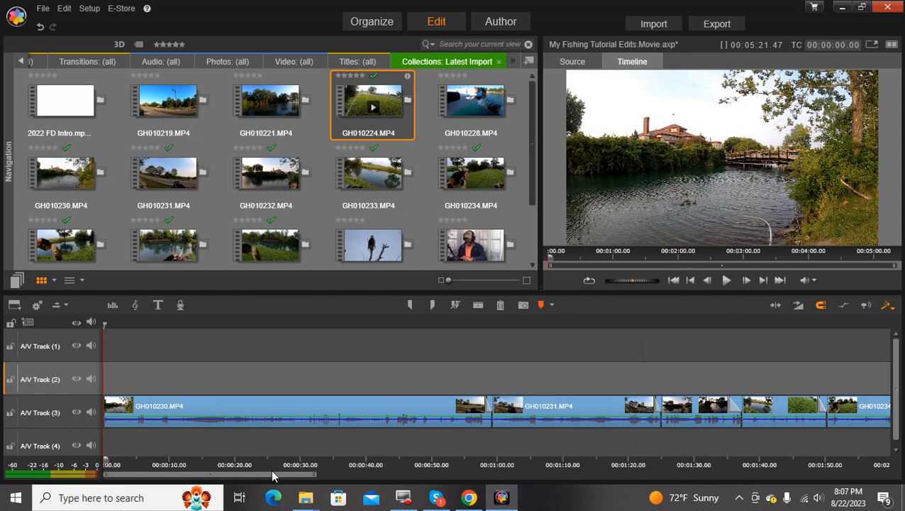
drag(272, 481, 612, 508)
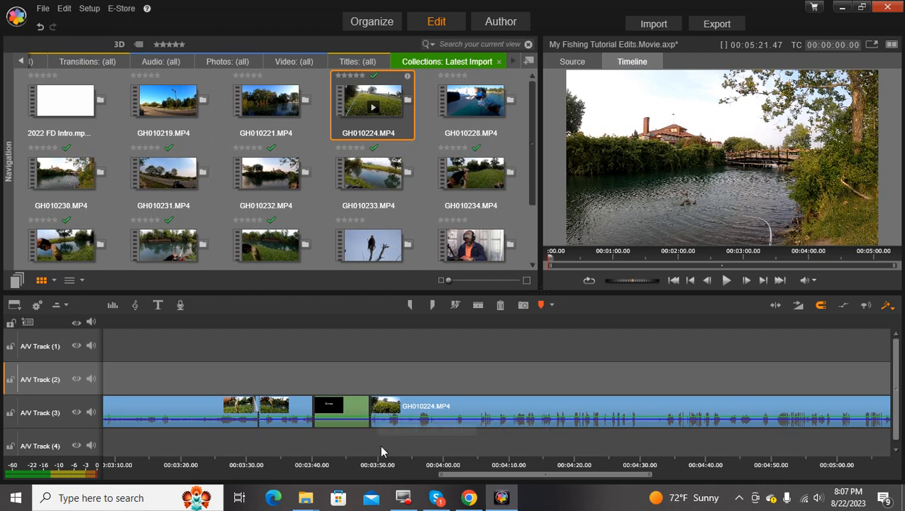
click(350, 467)
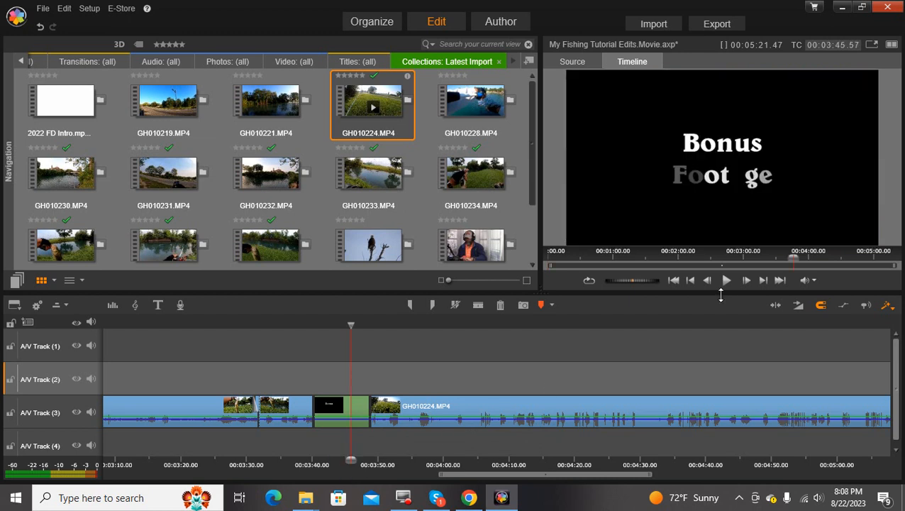
click(728, 281)
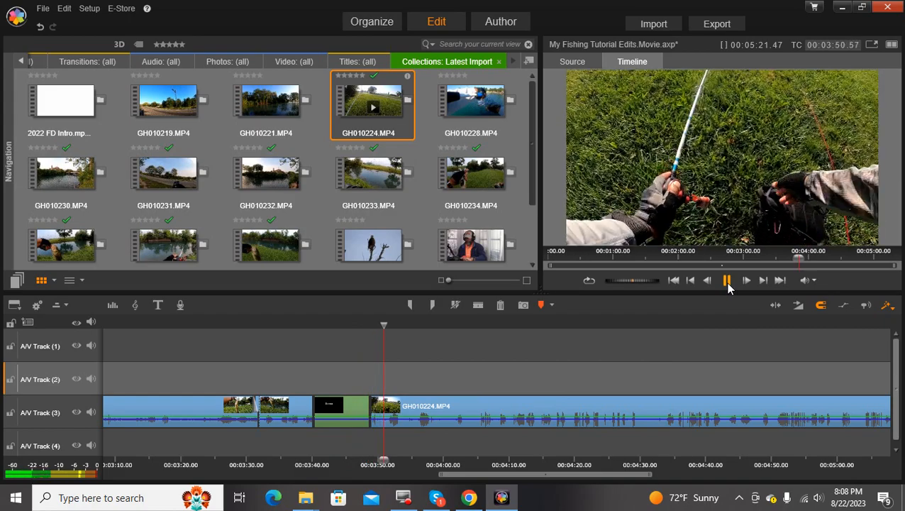
click(727, 281)
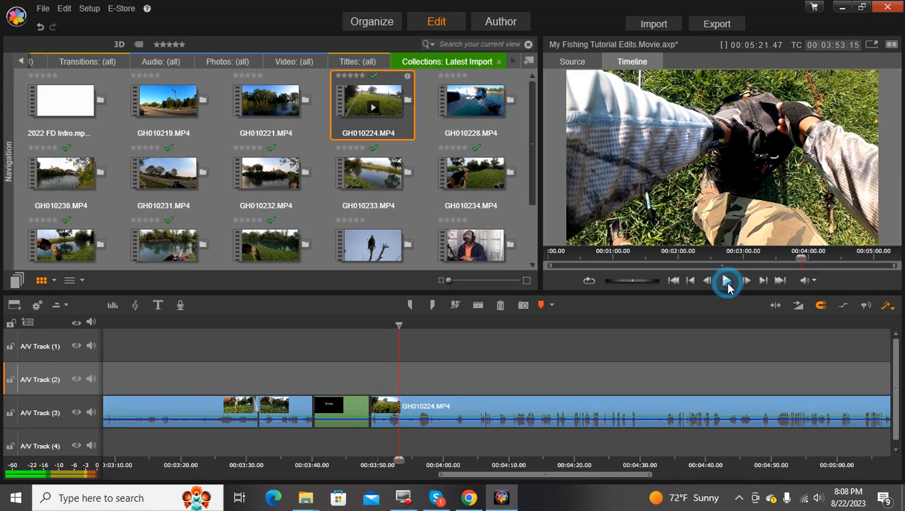
Return the playhead to the start of the timeline and save the movie
click(673, 280)
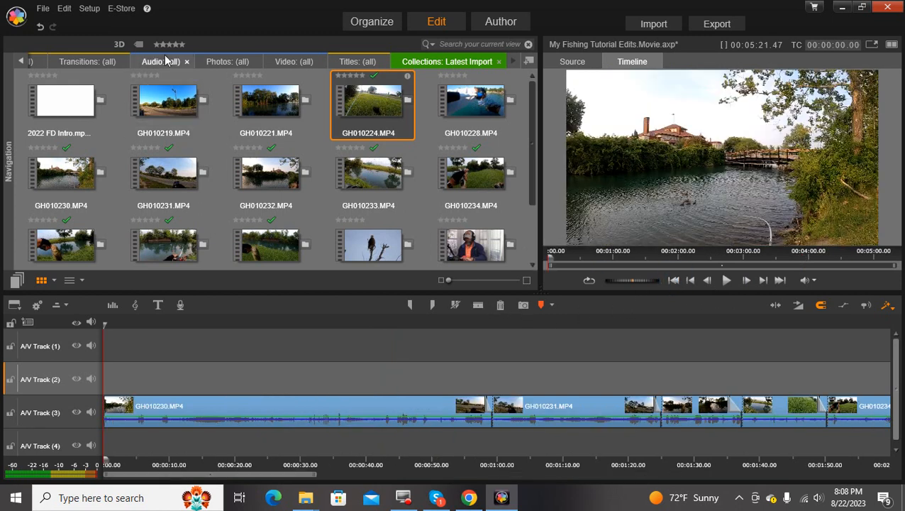
click(43, 10)
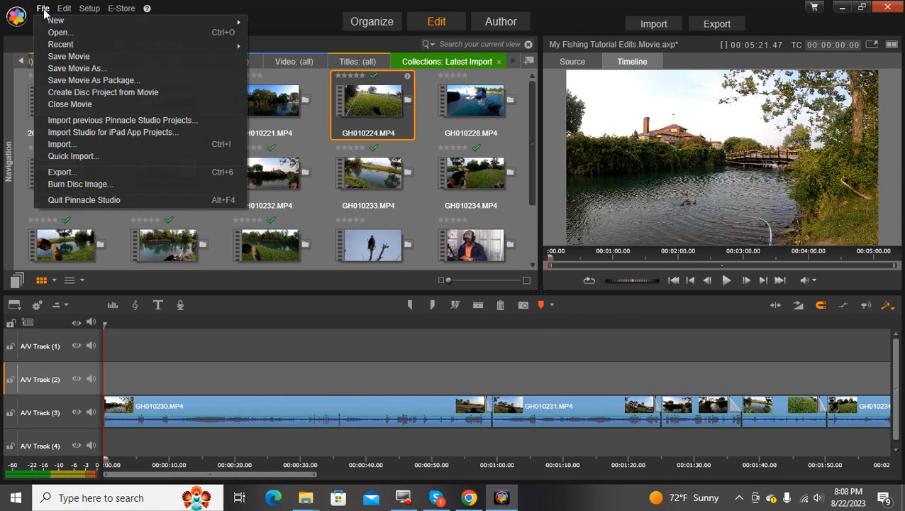
click(63, 59)
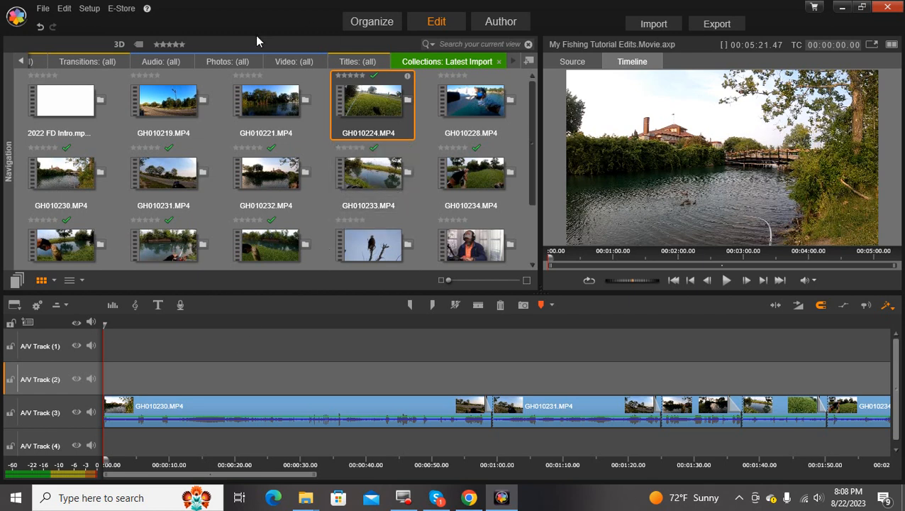
Add a BlankTitle at the start of A/V Track (2) above GH010230.MP4 and open it for editing
click(352, 63)
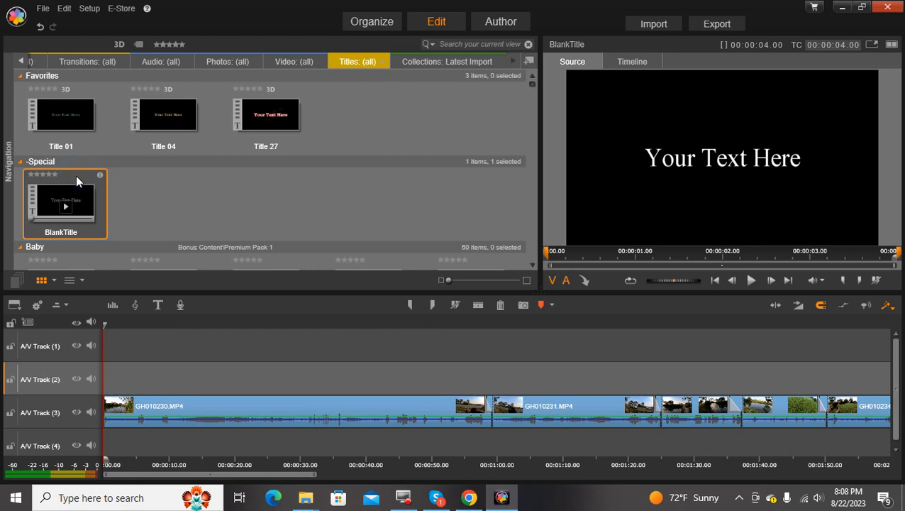
drag(75, 174, 107, 365)
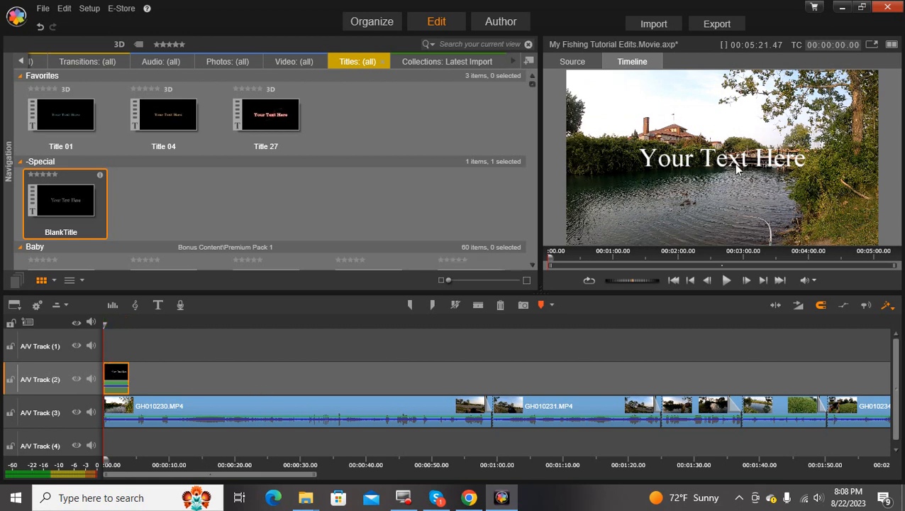
double_click(113, 377)
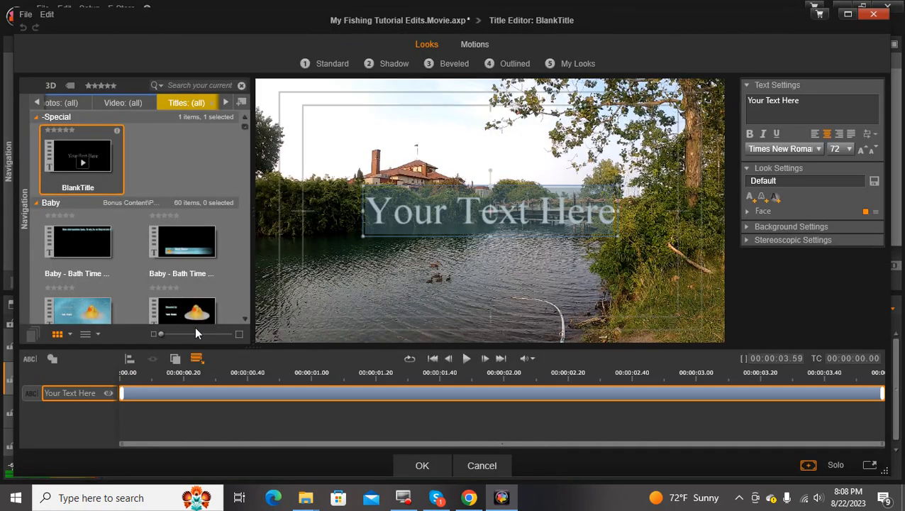
Set the new title's font to Belwe Cn BT, bold, at size 28
click(820, 150)
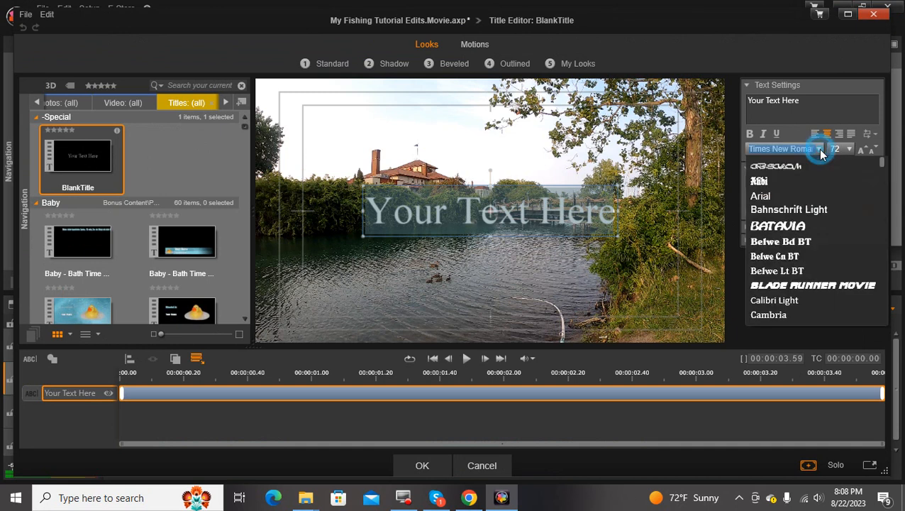
click(776, 258)
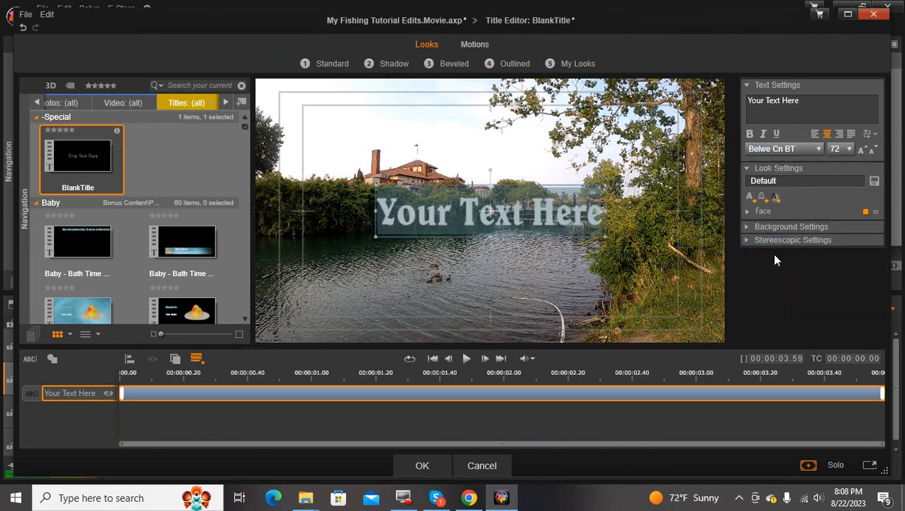
click(750, 134)
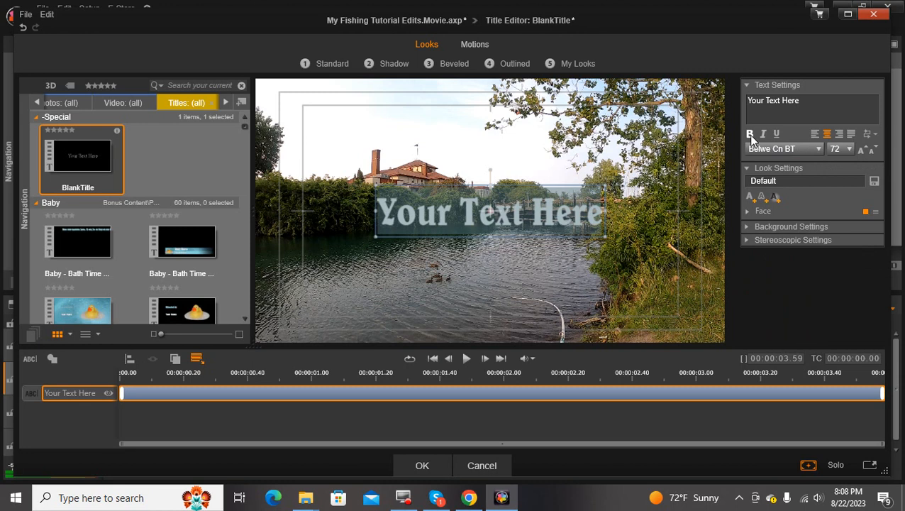
click(849, 149)
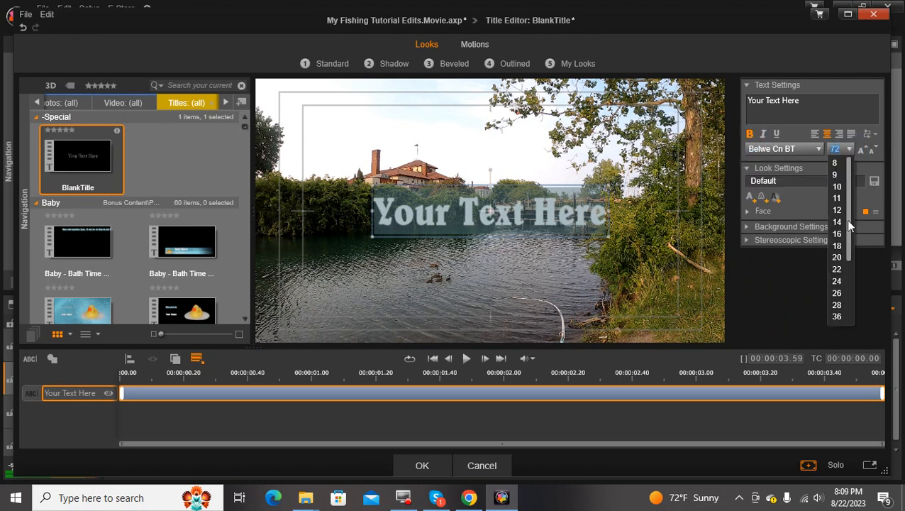
click(837, 306)
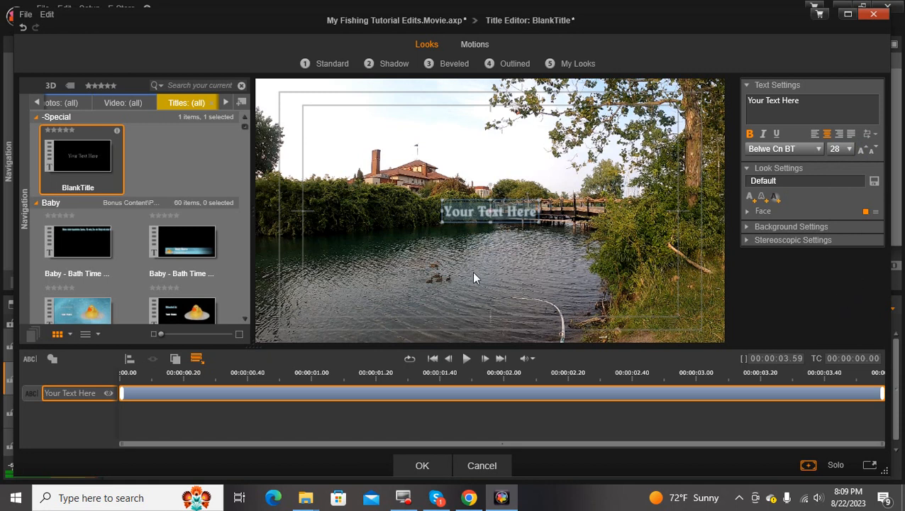
Replace the title text with "Fishing" above "D E T R O I T", place it in the frame's lower-right corner, and accept the title
key(ctrl+a)
key(BackSpace)
text(Fishing )
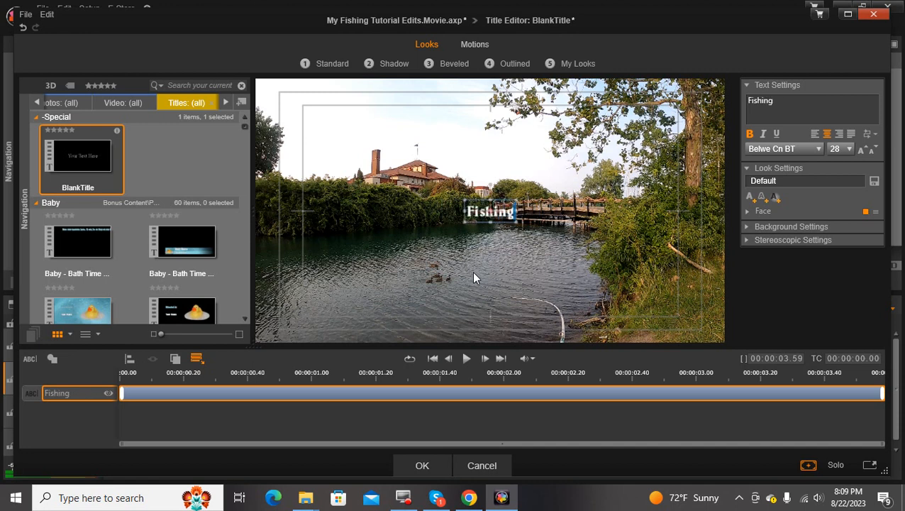
text(D E T R O I T)
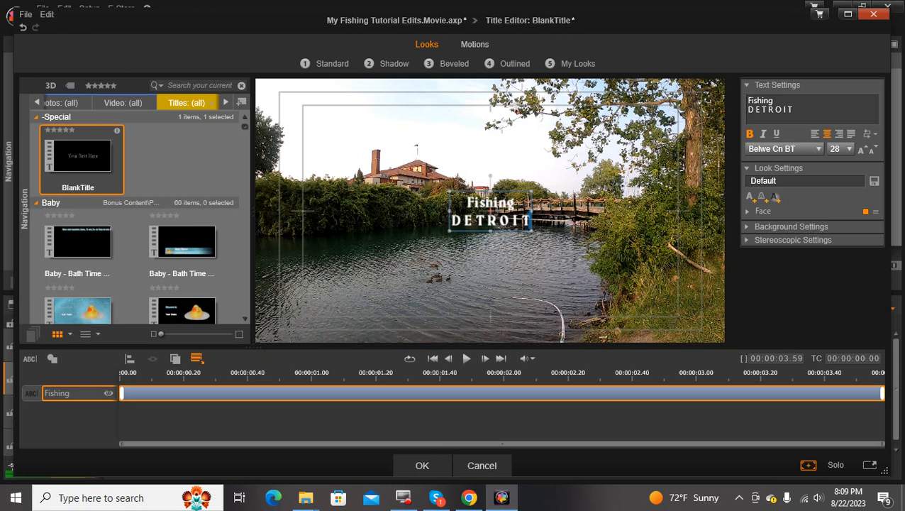
drag(484, 192, 644, 281)
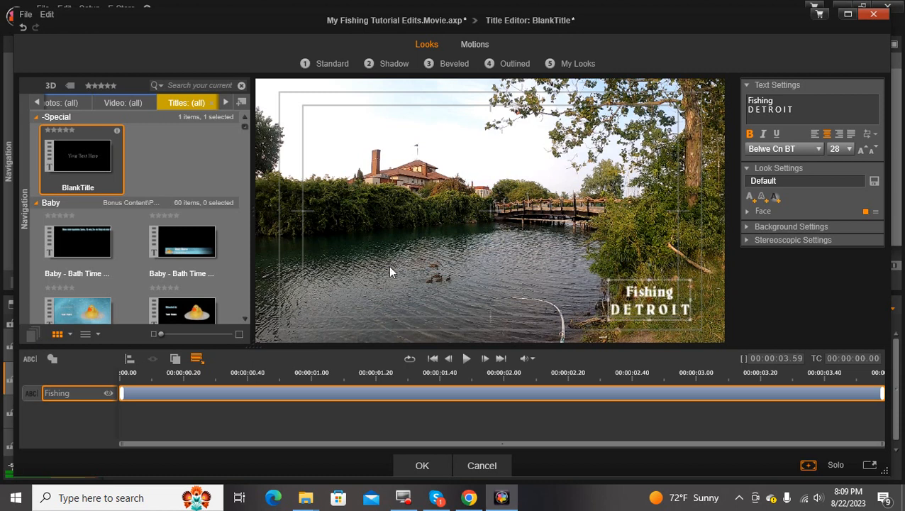
click(419, 468)
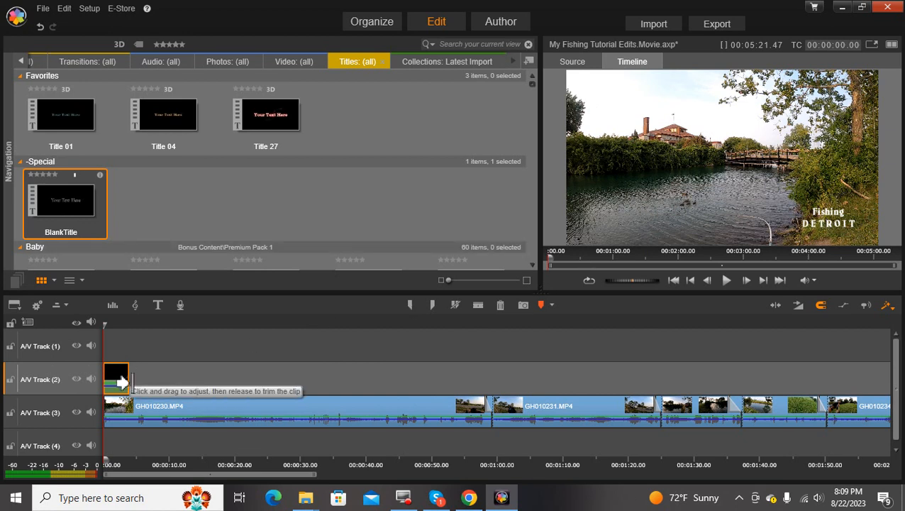
Extend the Fishing DETROIT title to the end of GH010224.MP4 and, with A/V Track (3) locked, split it at the Bonus Footage title's start
drag(124, 383, 784, 402)
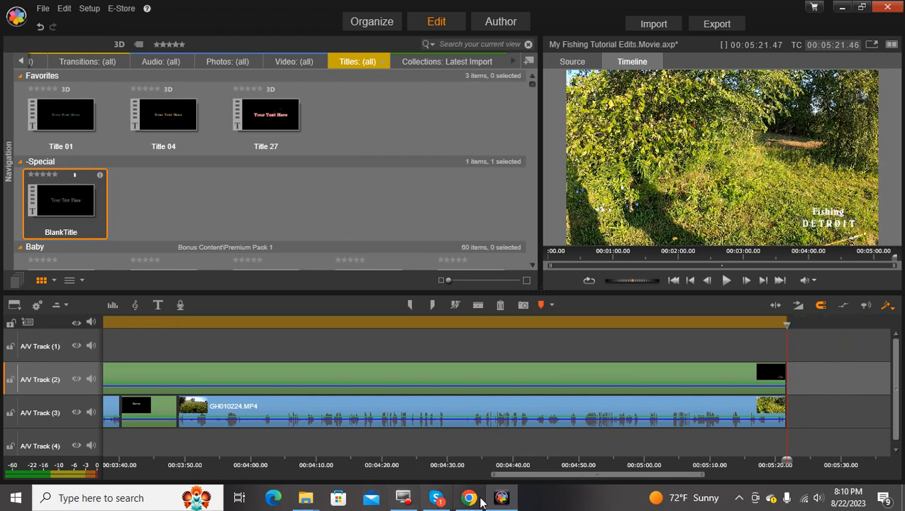
drag(591, 475, 501, 484)
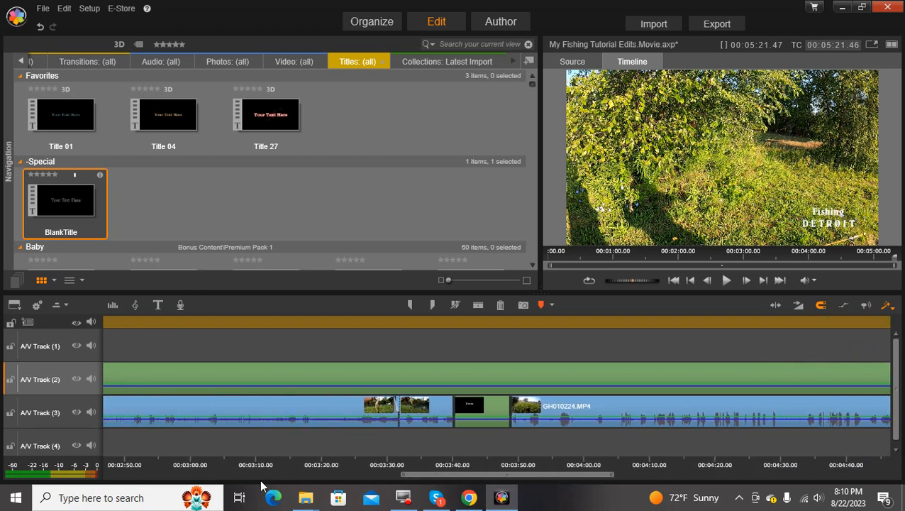
click(472, 417)
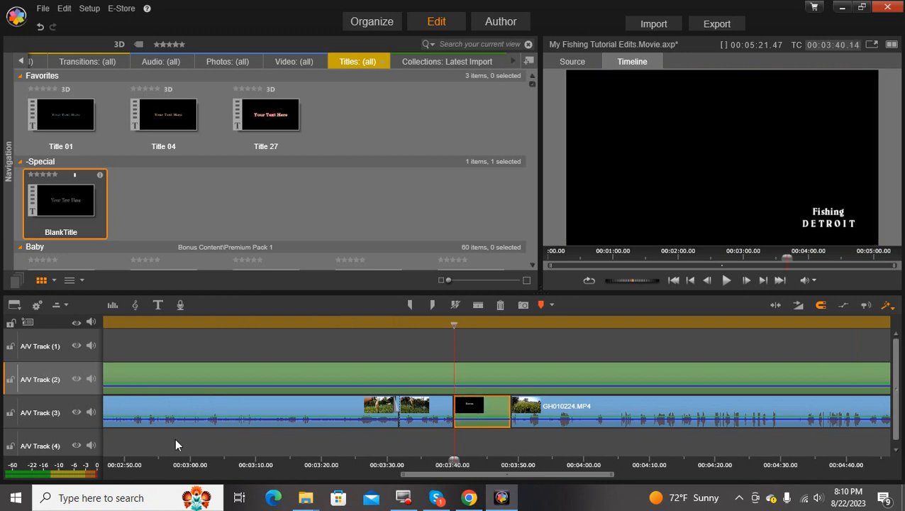
click(9, 414)
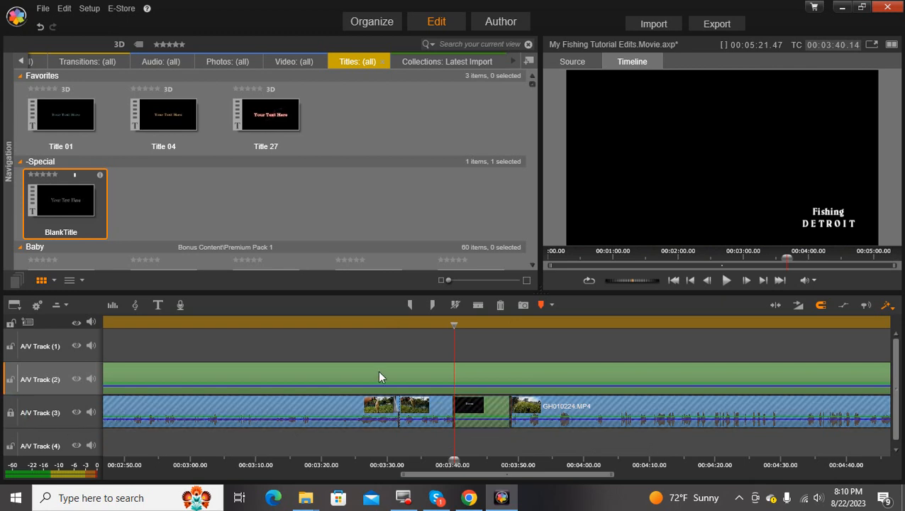
click(477, 305)
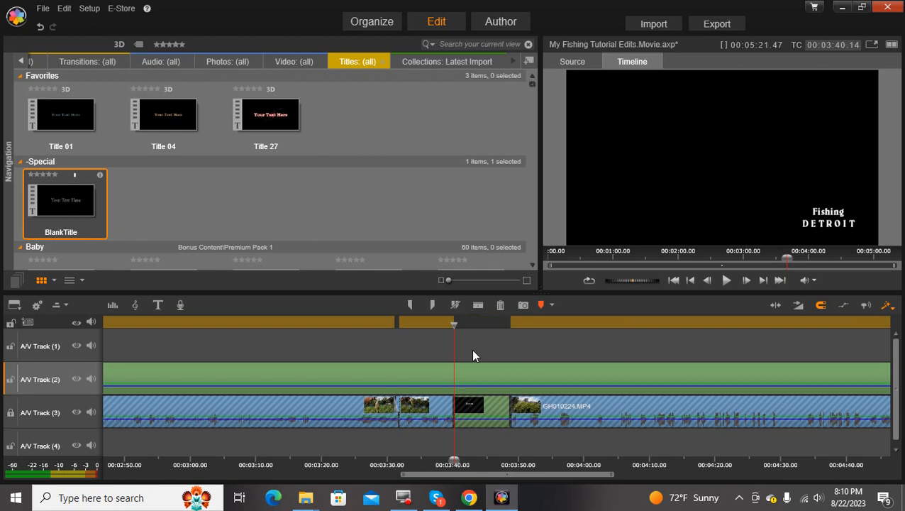
mouse_move(452, 325)
mouse_down()
mouse_move(469, 327)
mouse_move(437, 325)
mouse_up()
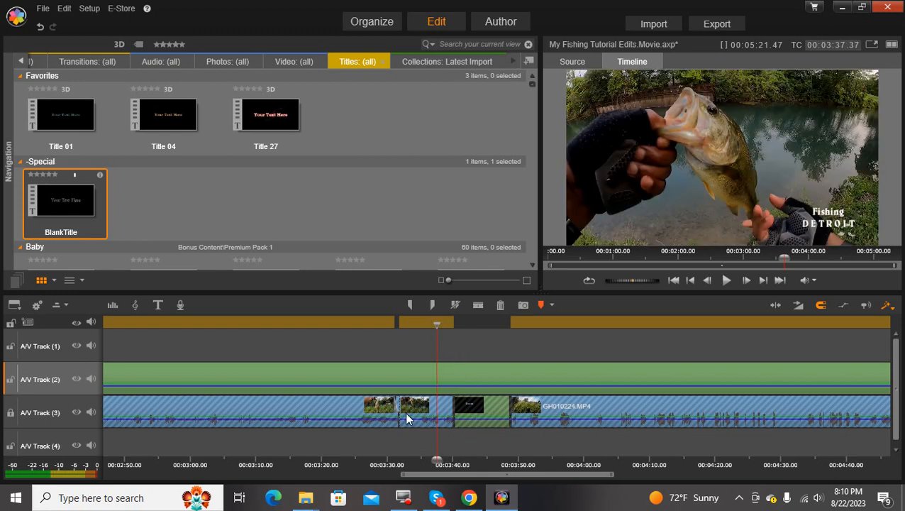
click(11, 414)
click(472, 411)
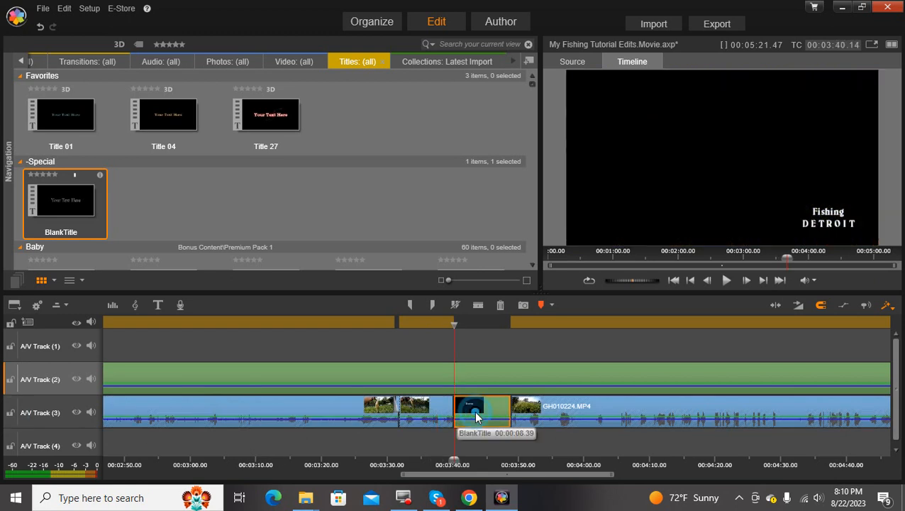
click(11, 416)
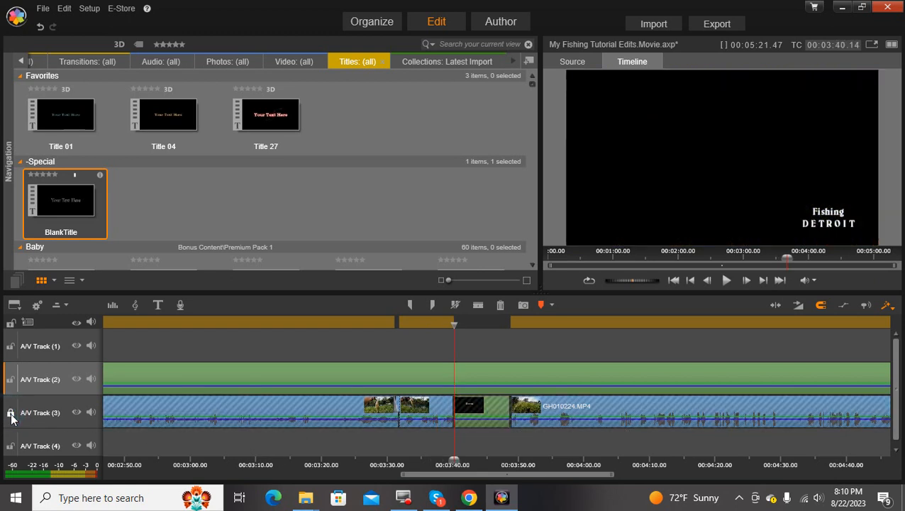
click(479, 307)
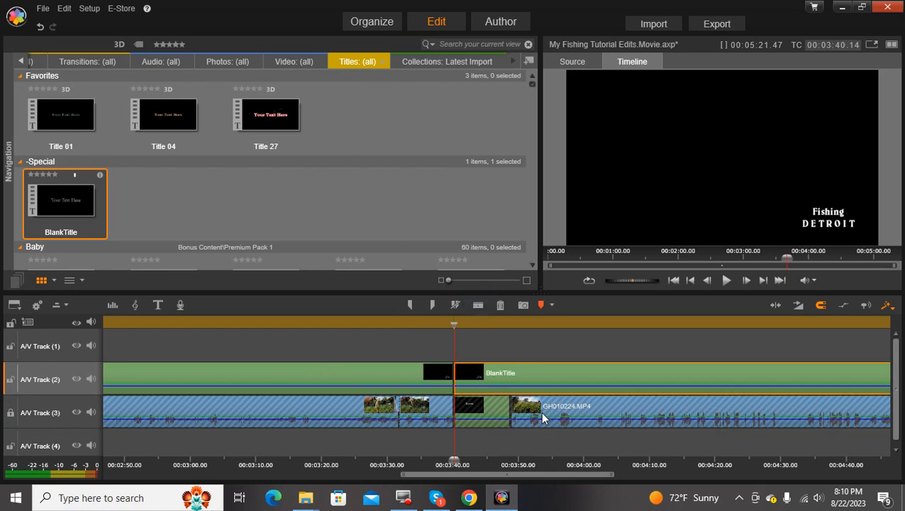
Split the overlay title at the start of GH010224.MP4 with A/V Track (3) locked, and delete the piece above the Bonus Footage title
click(10, 412)
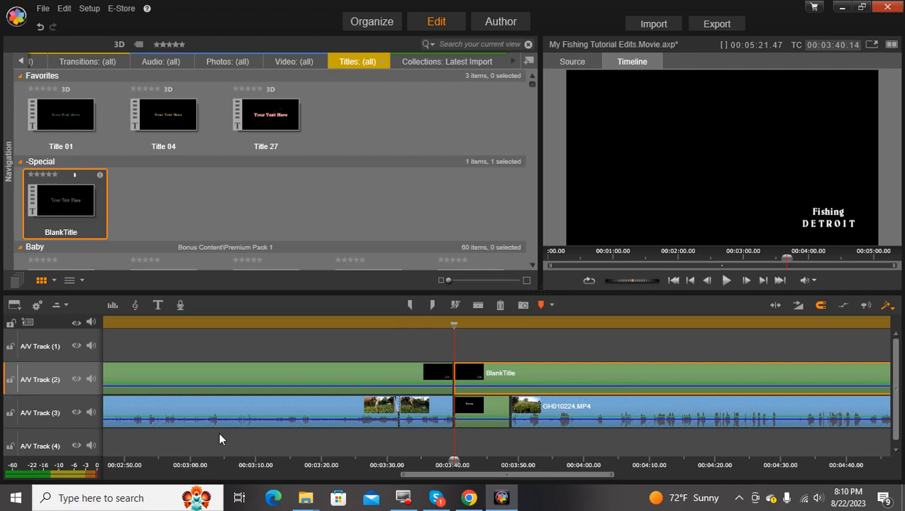
click(532, 413)
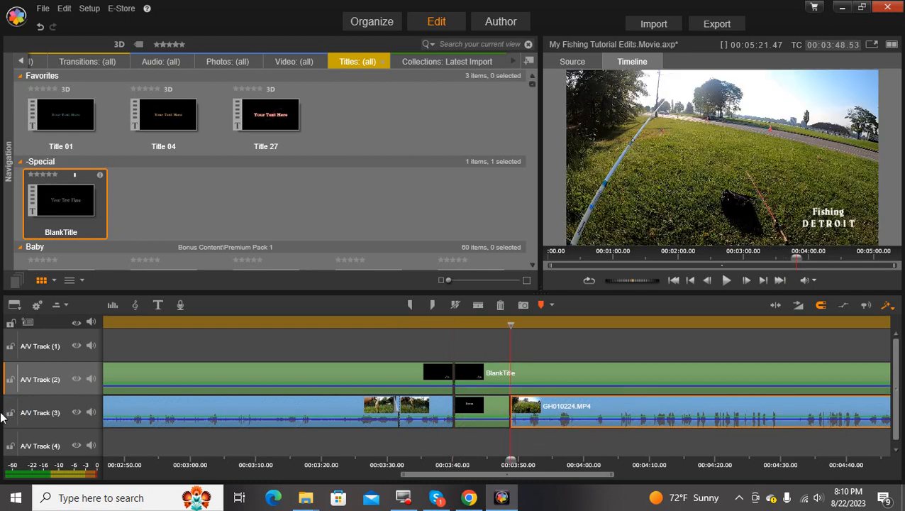
click(10, 412)
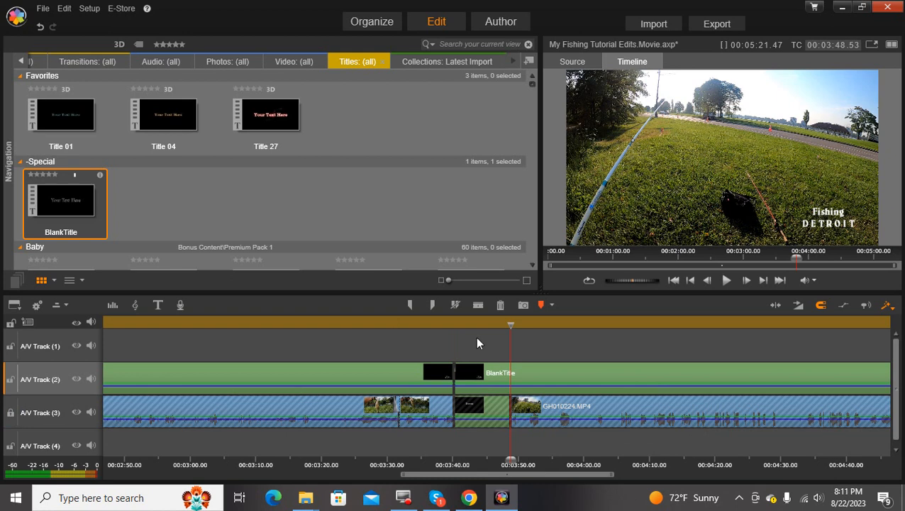
click(479, 305)
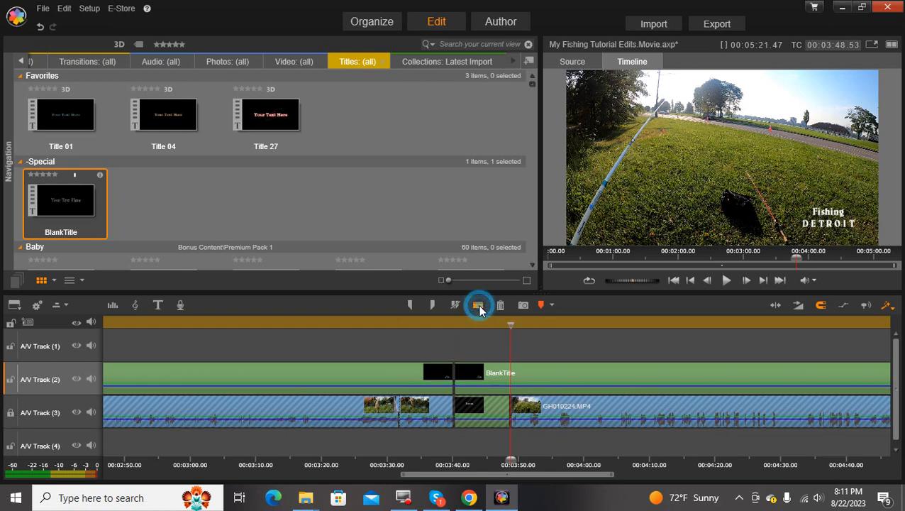
click(482, 381)
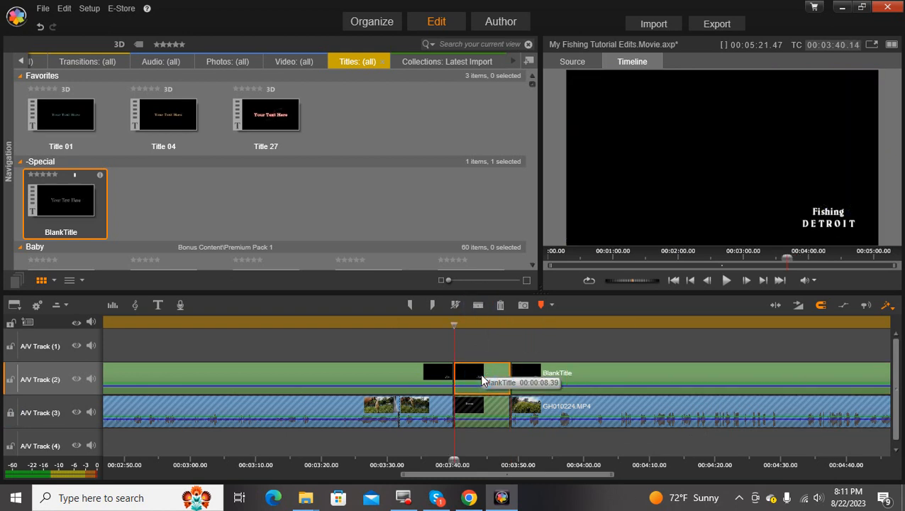
click(500, 306)
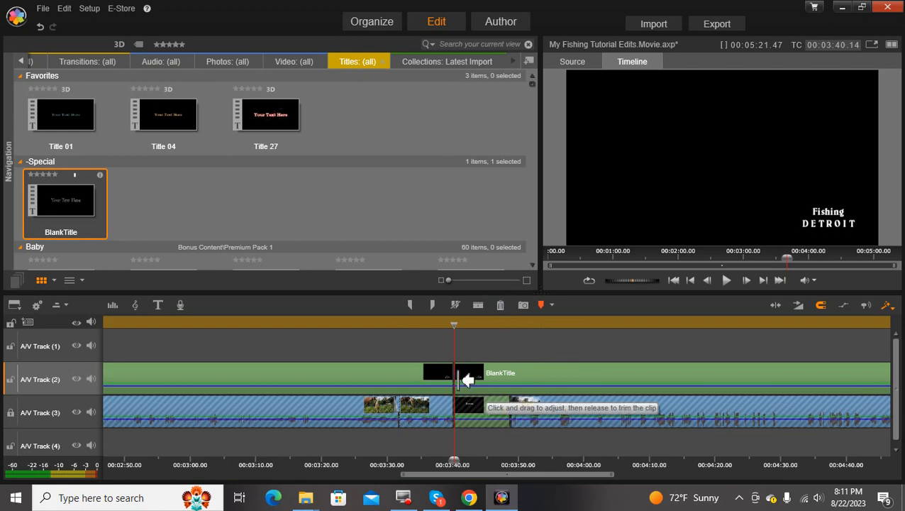
Trim the start of the second overlay title piece to the start of GH010224.MP4 and extend its end to the clip's end
drag(458, 374, 511, 379)
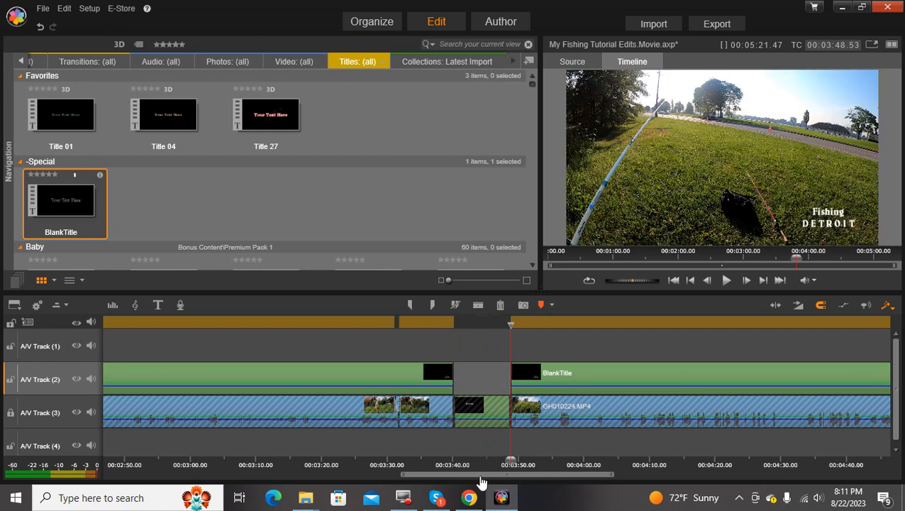
drag(480, 469, 627, 509)
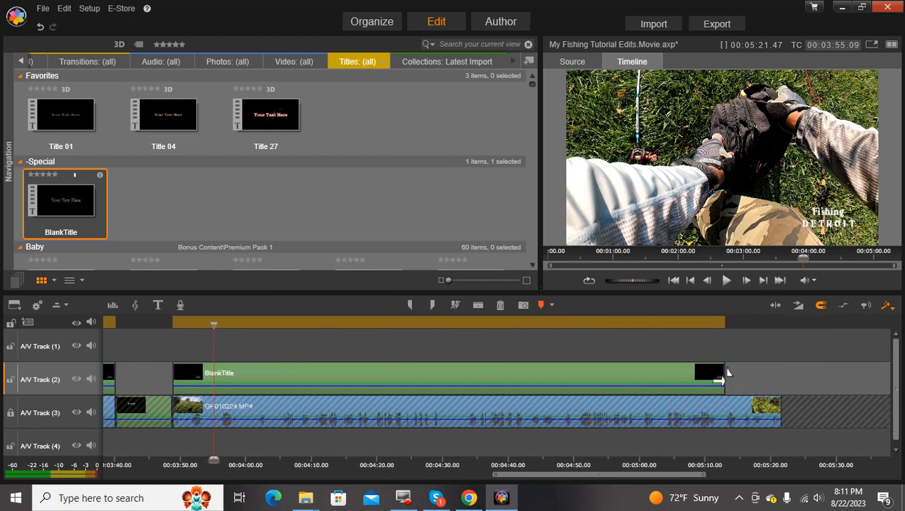
drag(721, 383, 785, 392)
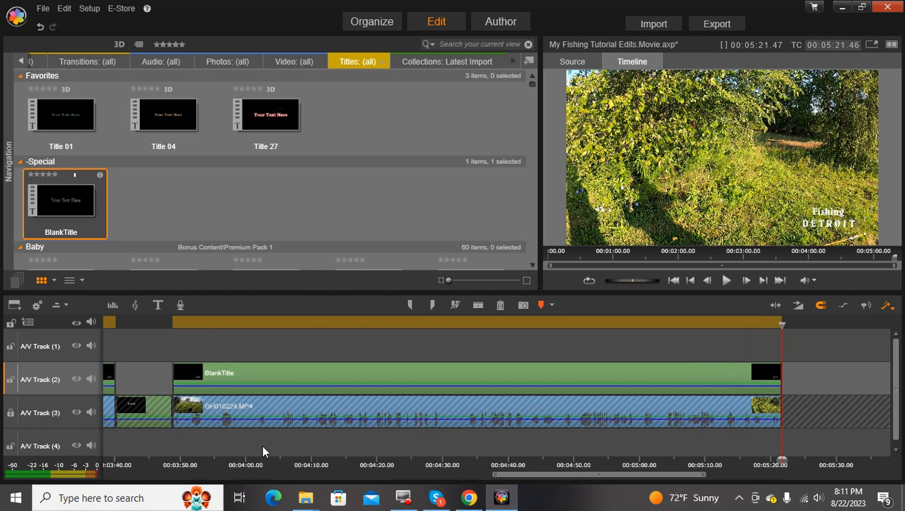
Unlock A/V Track (3) and save the movie
click(10, 413)
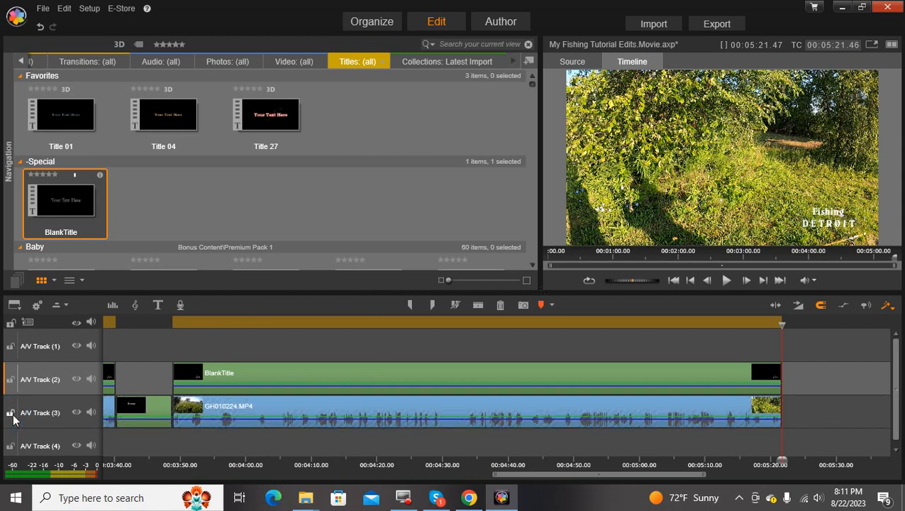
click(42, 9)
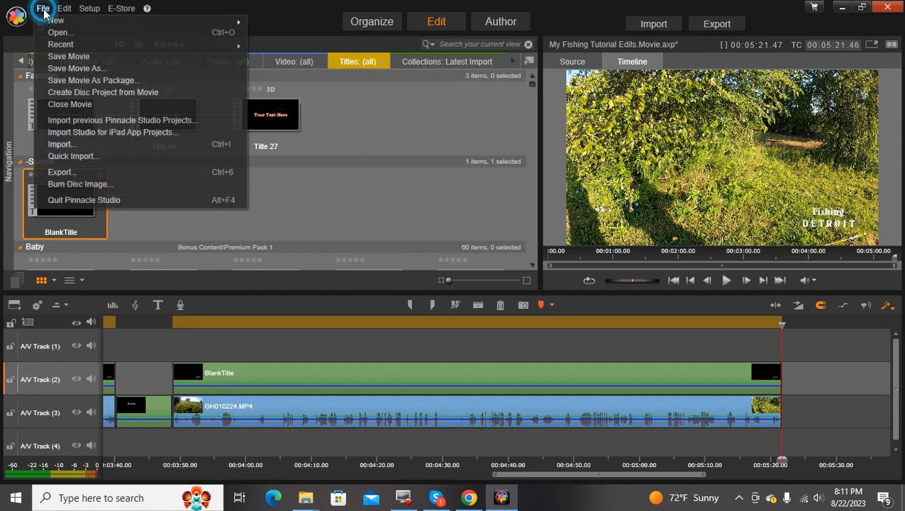
click(59, 57)
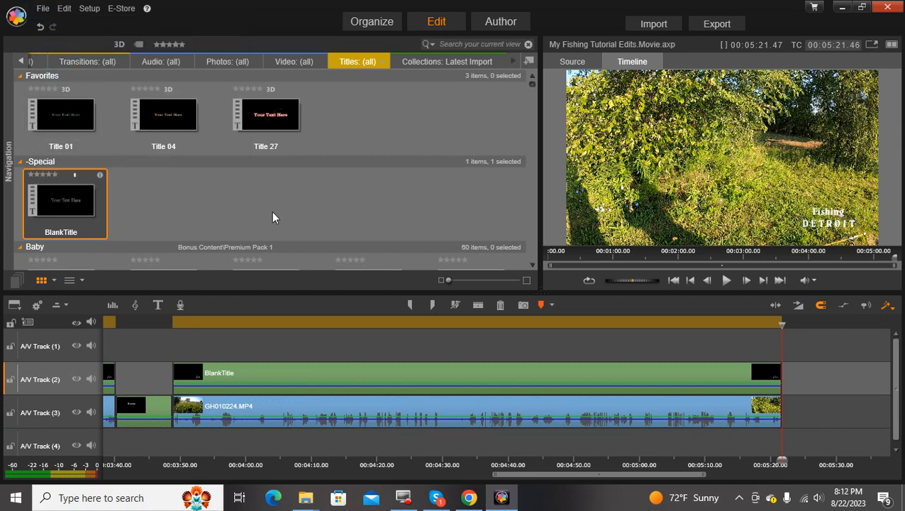
drag(639, 477, 550, 477)
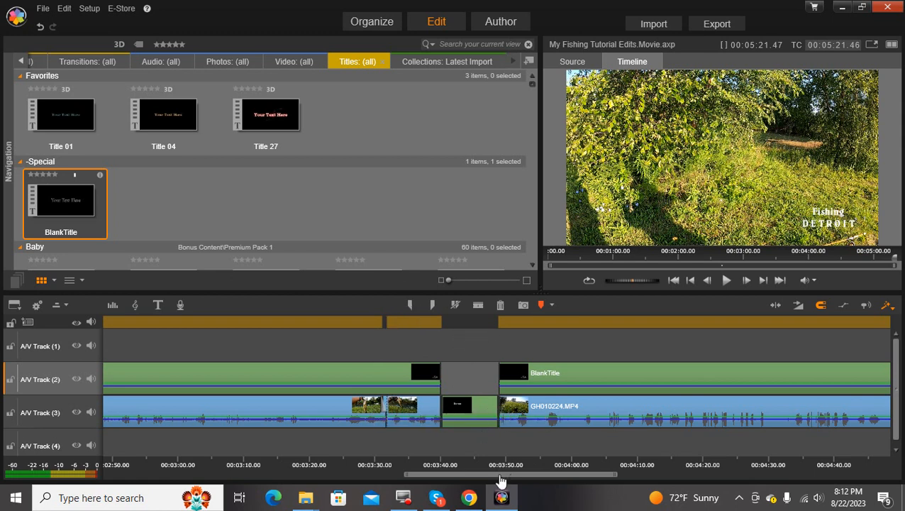
drag(495, 474, 383, 475)
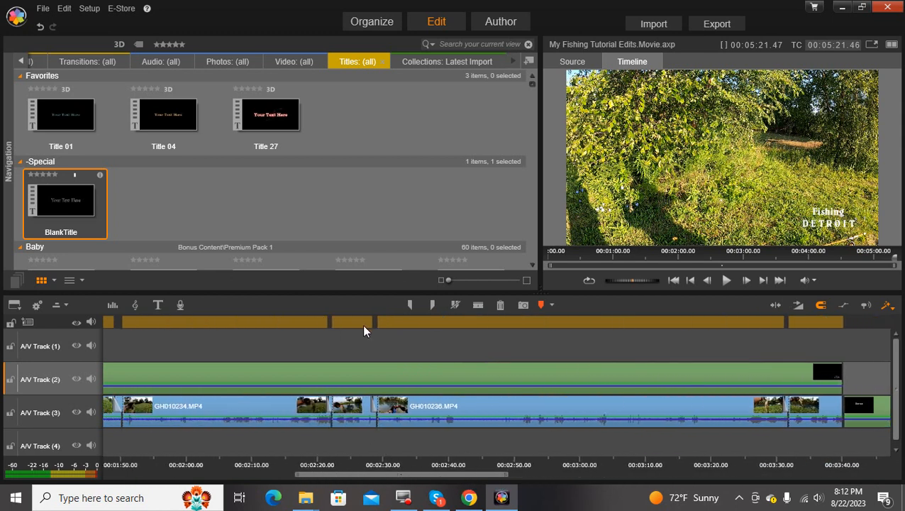
drag(441, 476, 289, 457)
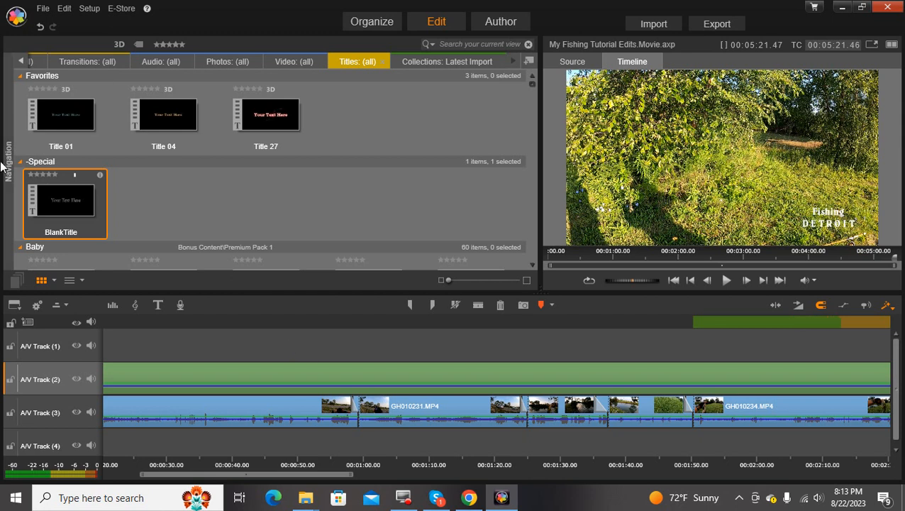
drag(301, 481, 479, 490)
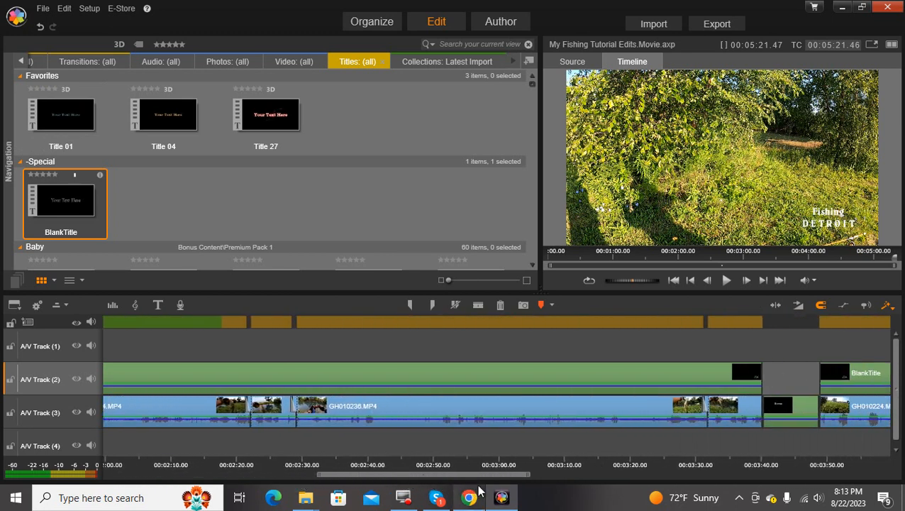
mouse_move(478, 489)
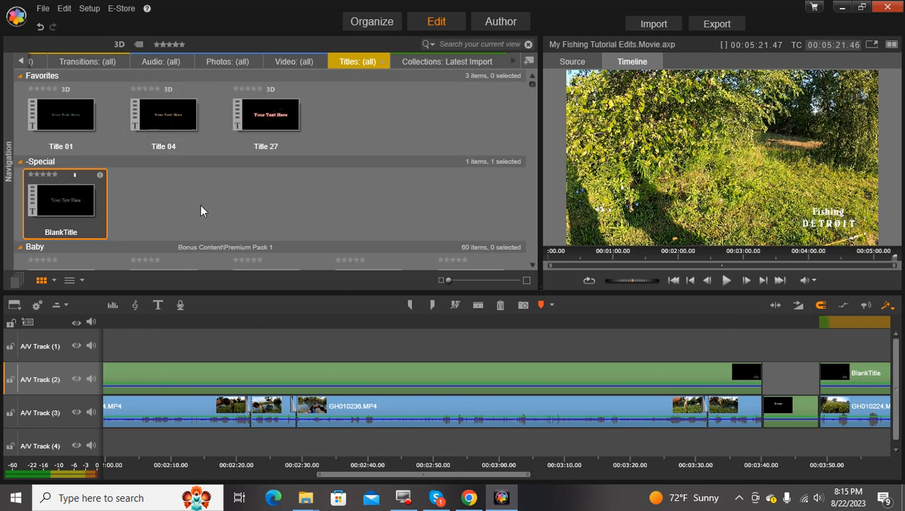
Add fade-outs of about 4 seconds to the ends of the overlay title and GH010224.MP4, and place the playhead shortly before them
drag(402, 475, 559, 491)
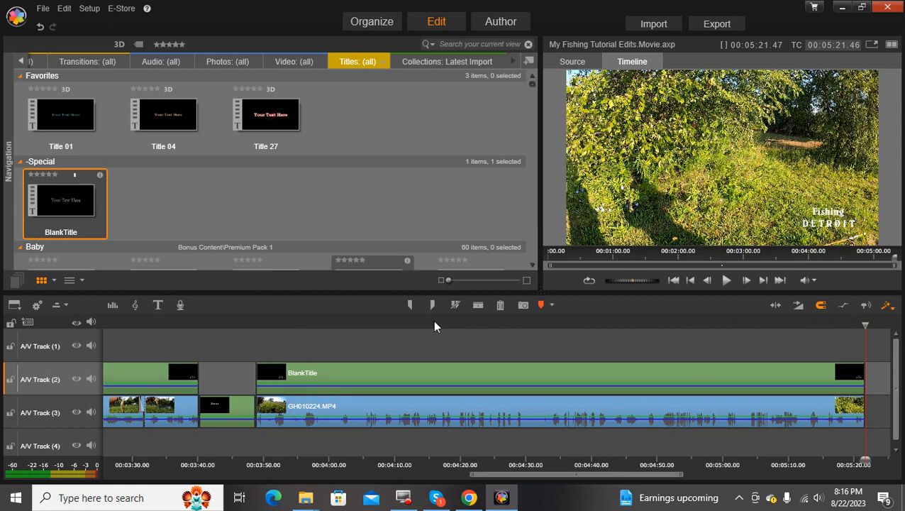
click(435, 62)
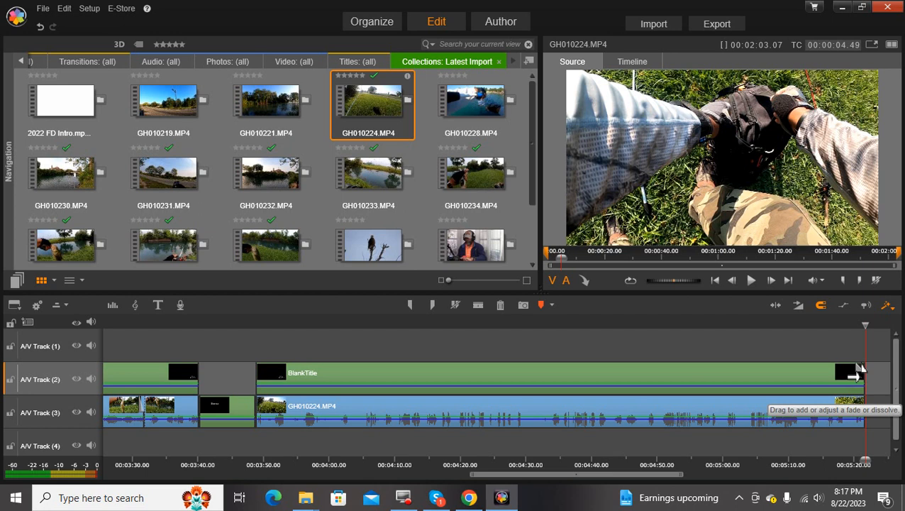
drag(859, 369, 836, 374)
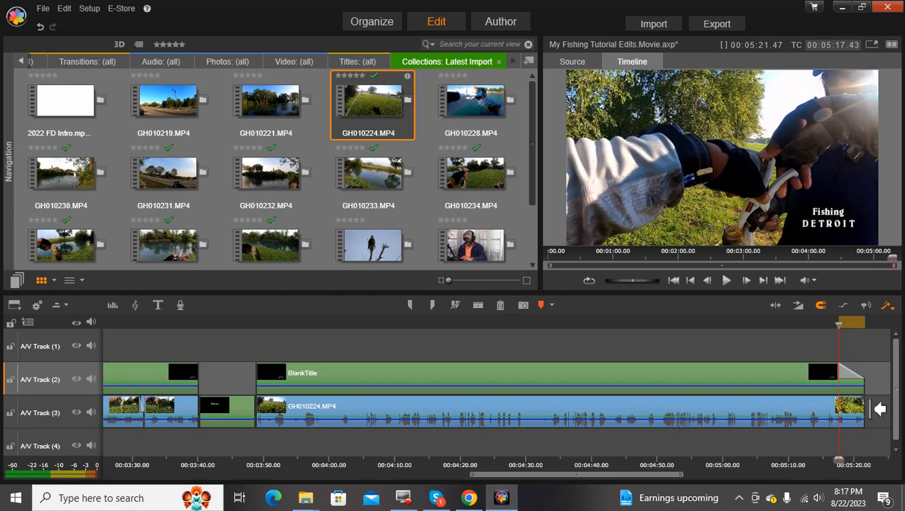
drag(865, 403, 846, 406)
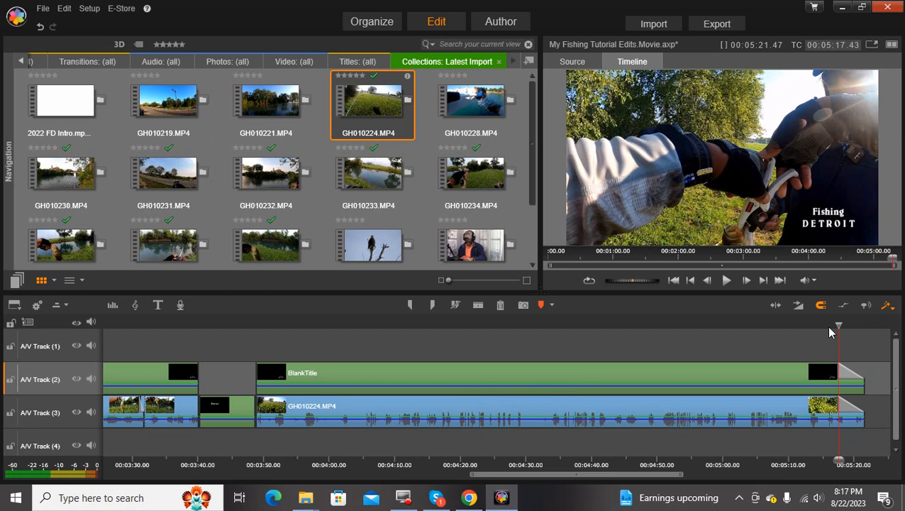
drag(839, 325, 816, 324)
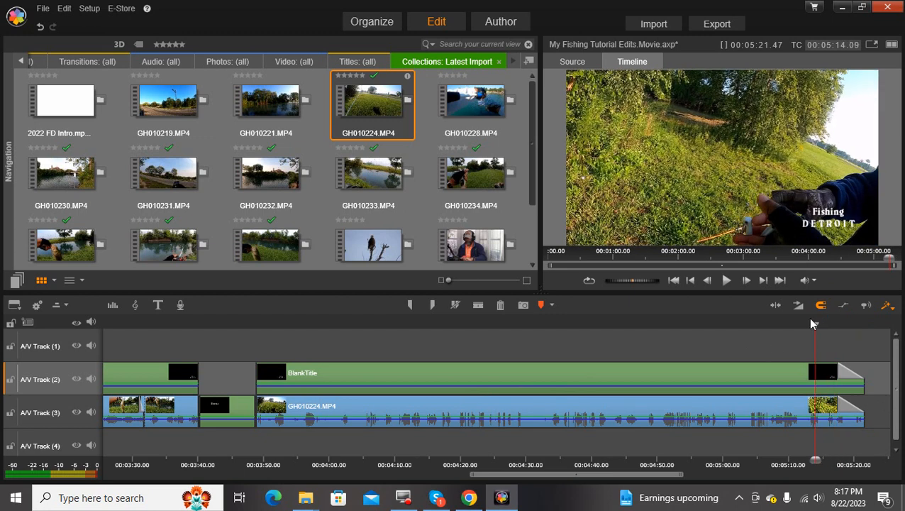
Play the closing fade-outs through to the end of the timeline and save the movie
click(727, 282)
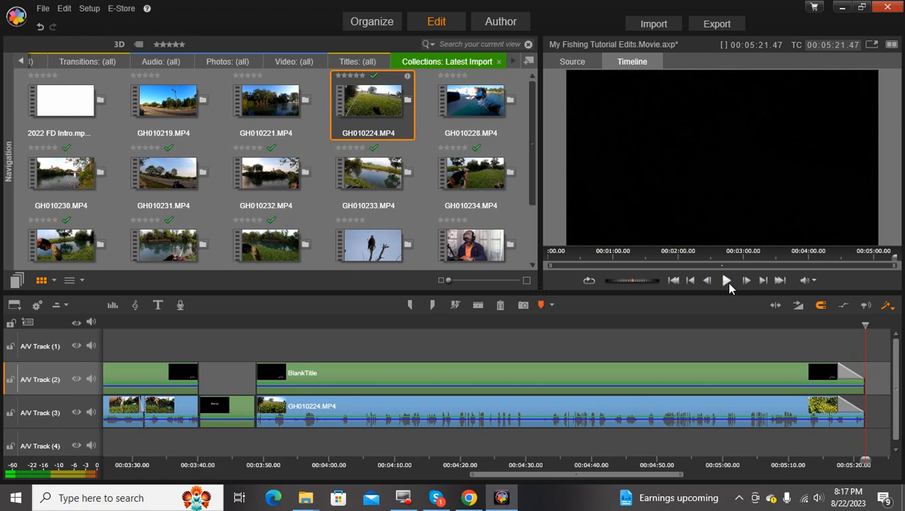
click(43, 8)
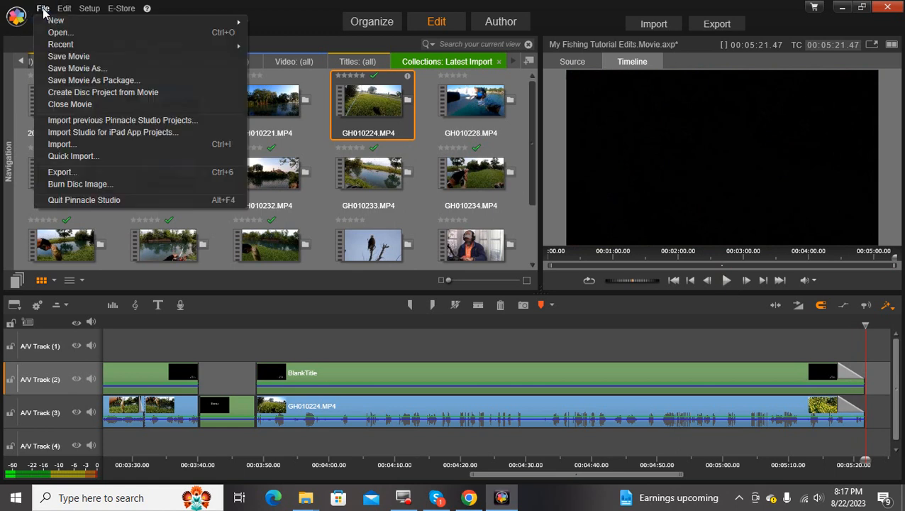
click(63, 57)
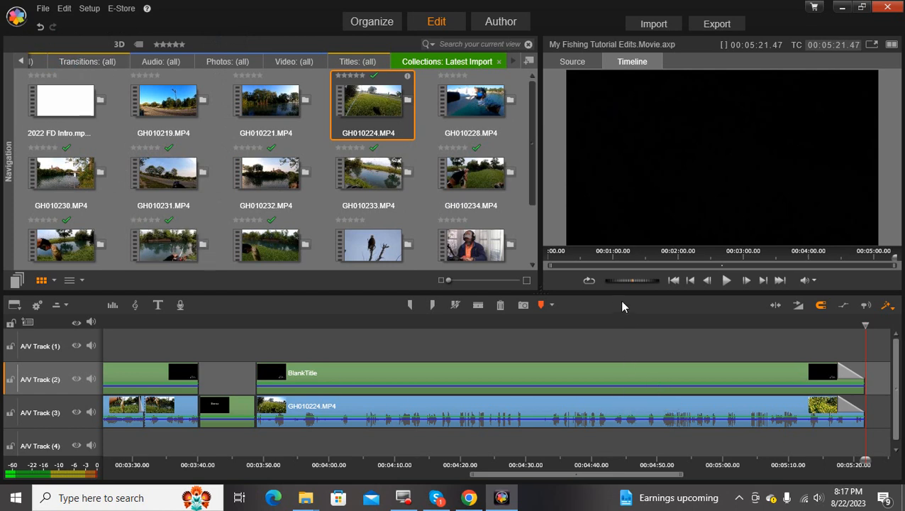
Return the playhead to the movie's start and export an MPEG-4 HD 1080p file named Fishing Tutorial with PS18 to the Aug 2023 folder
click(676, 280)
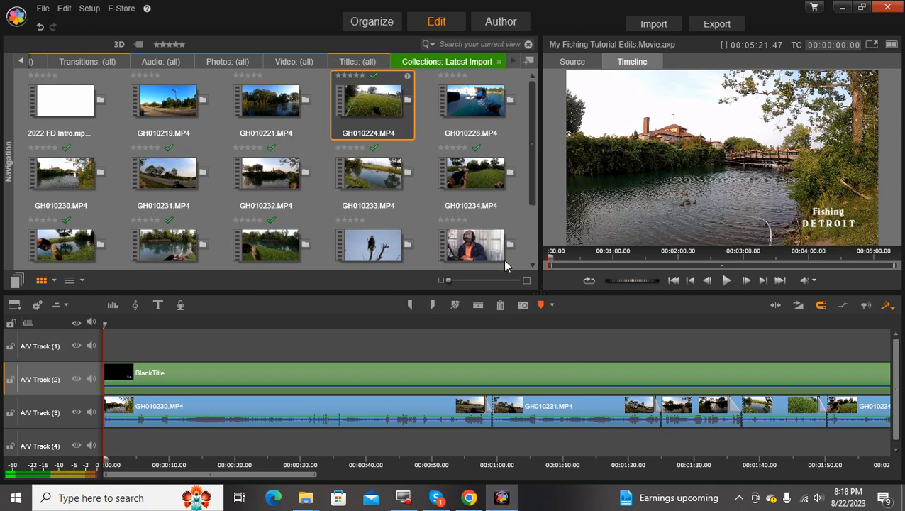
click(720, 27)
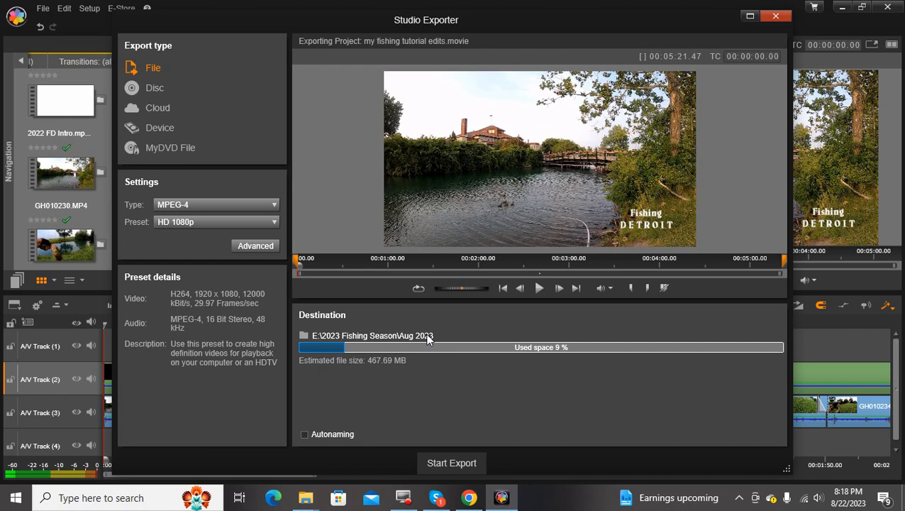
click(440, 464)
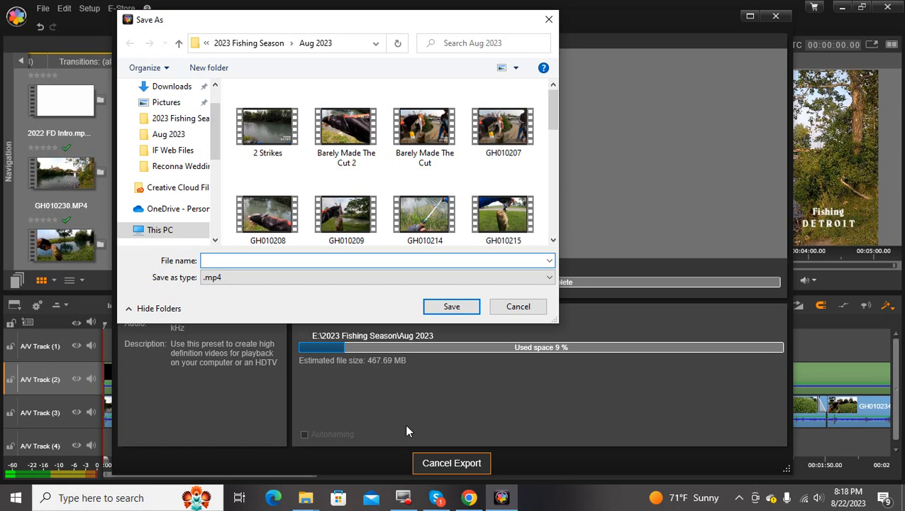
text(Fishing Tutorial with PS)
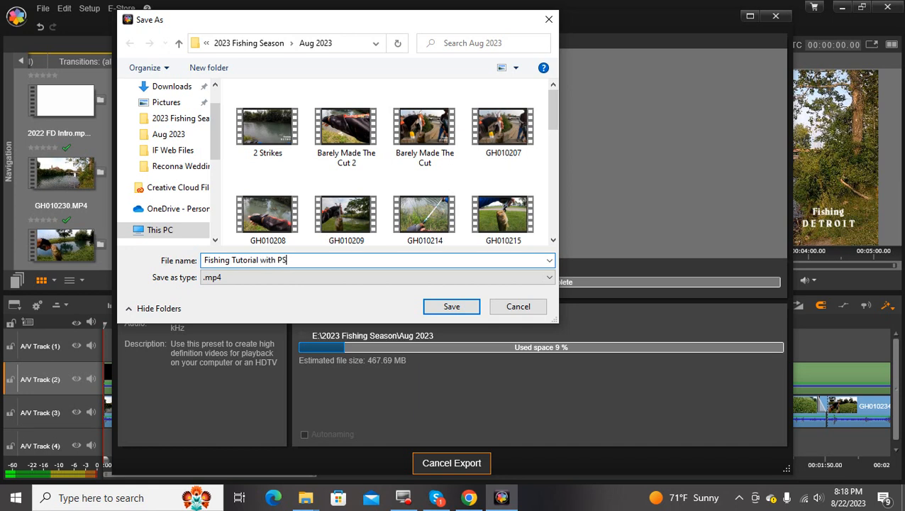
text(18)
click(452, 307)
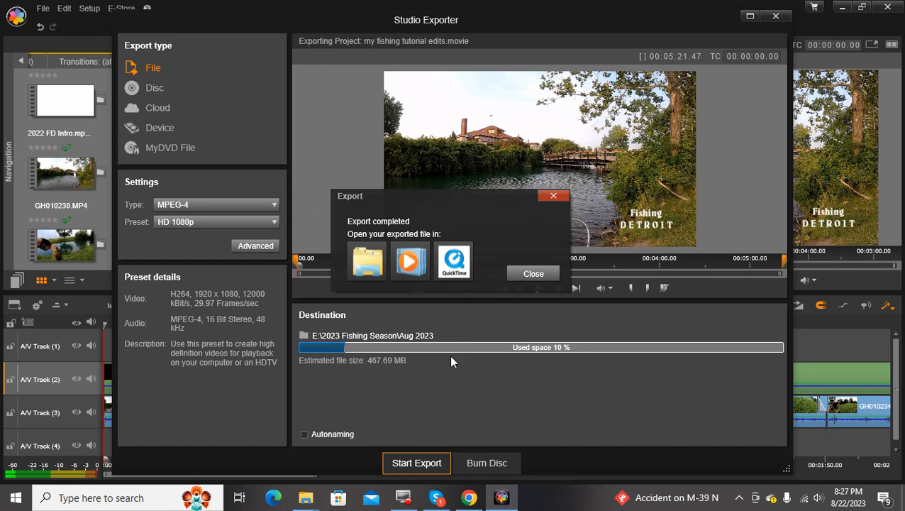
Review the exported video in the media player, stop playback, and close the player and the exporter
click(415, 272)
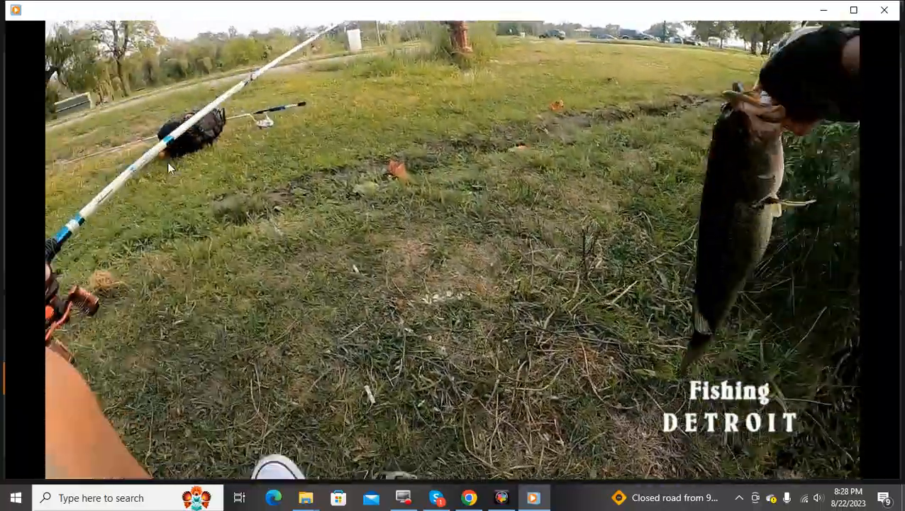
mouse_move(271, 182)
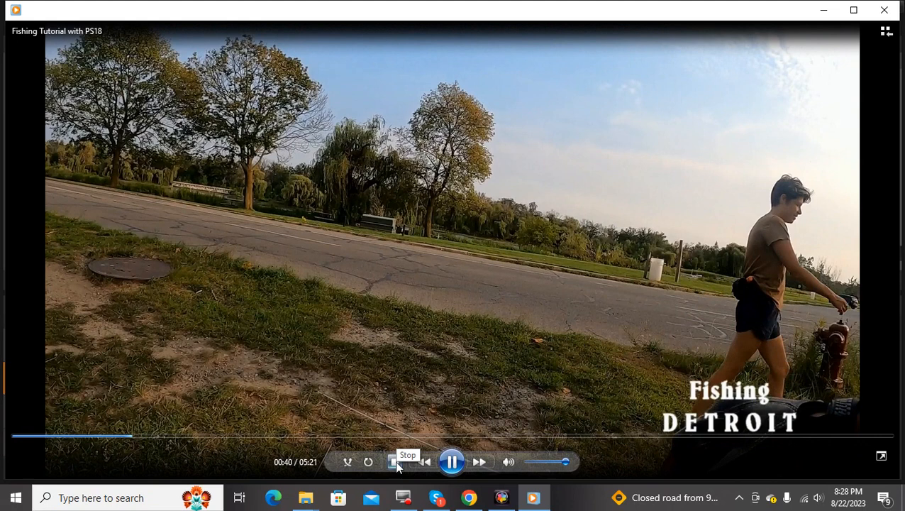
click(395, 461)
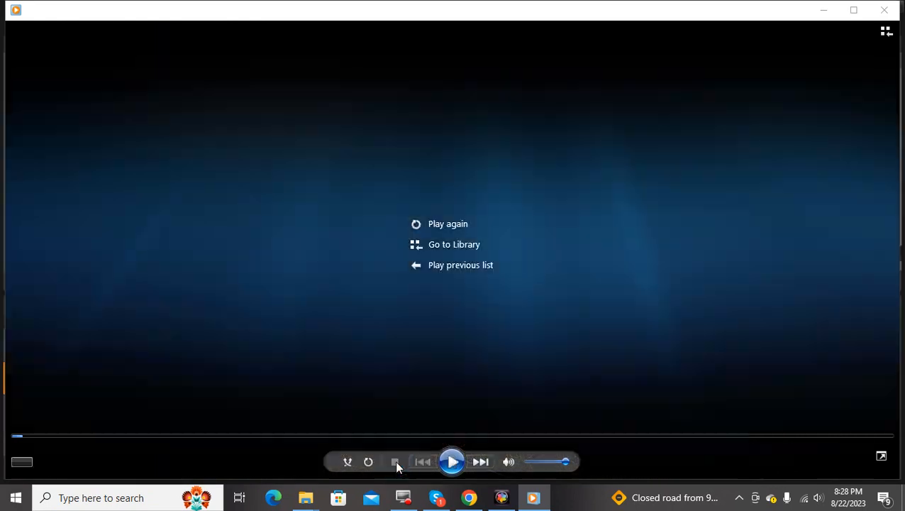
click(884, 12)
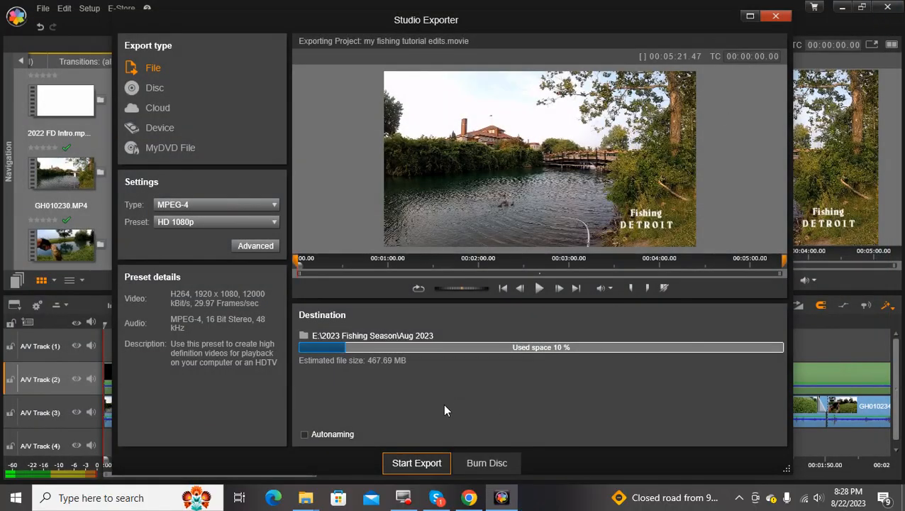
click(774, 17)
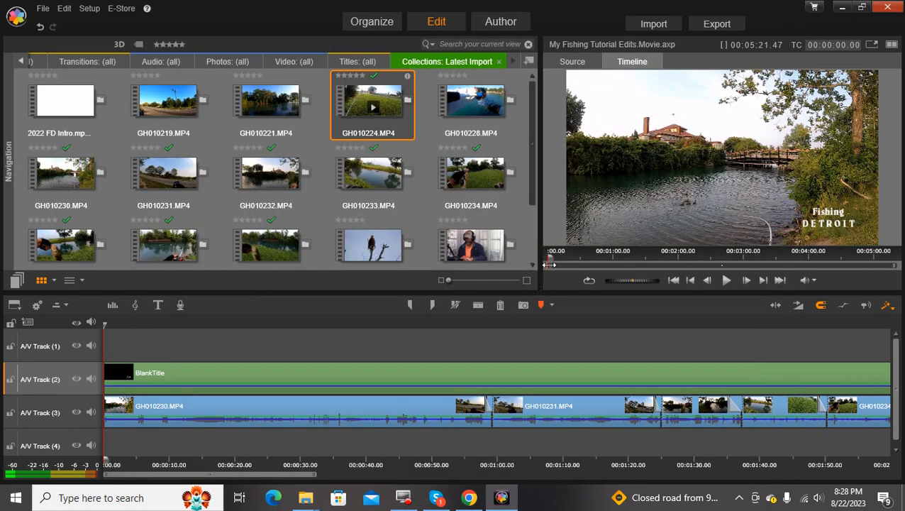